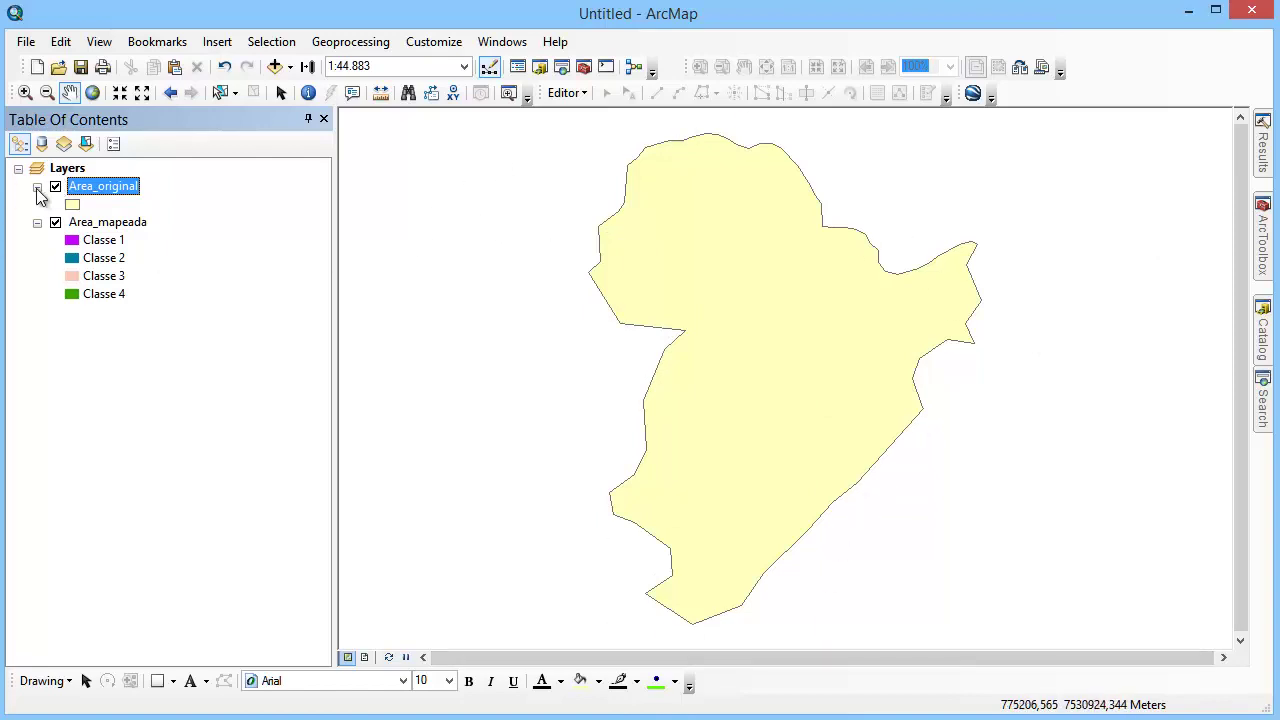
- Hide the Area_original layer and label the features of the Area_mapeada layer
{"action": "left_click", "coordinate": [56, 187]}
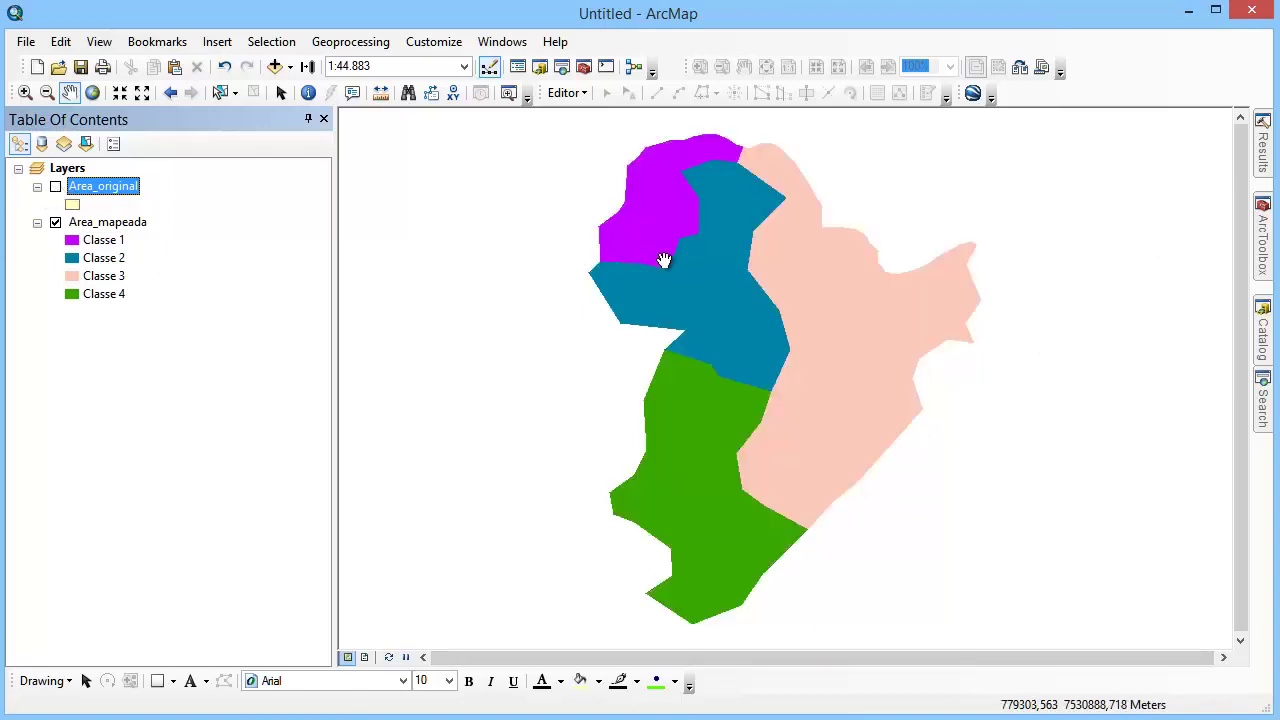
{"action": "right_click", "coordinate": [143, 225]}
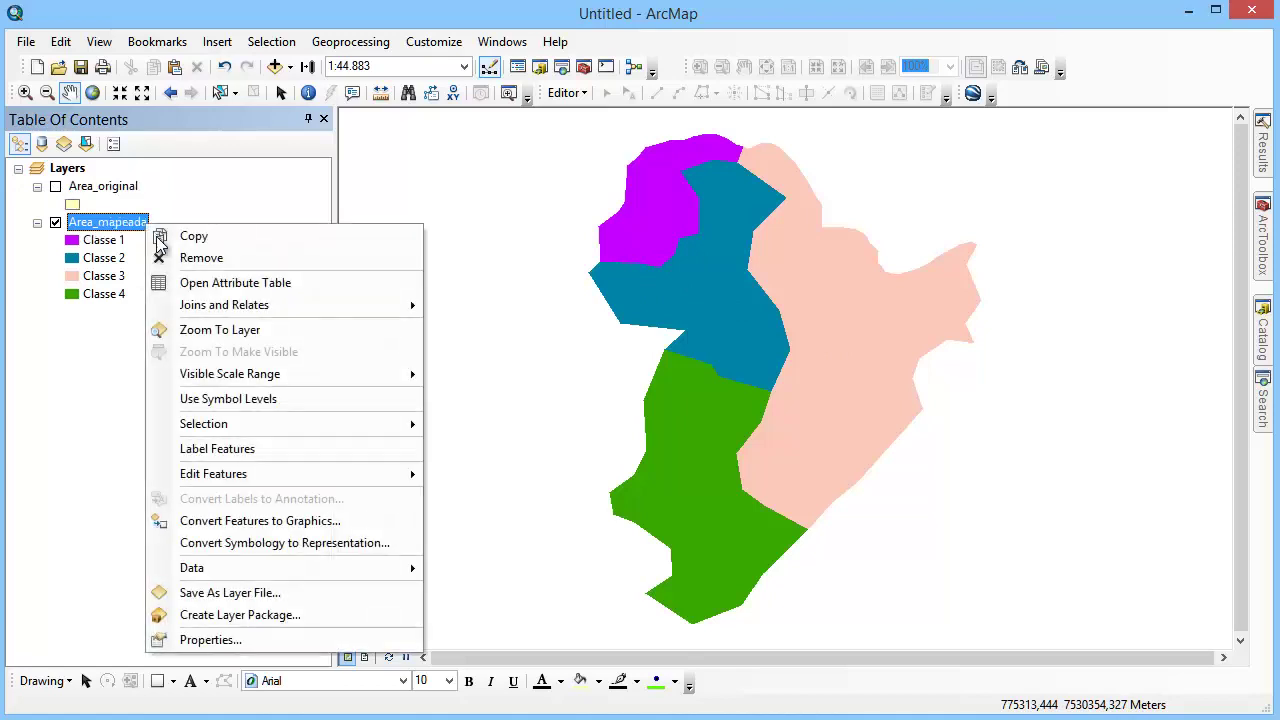
{"action": "left_click", "coordinate": [280, 458]}
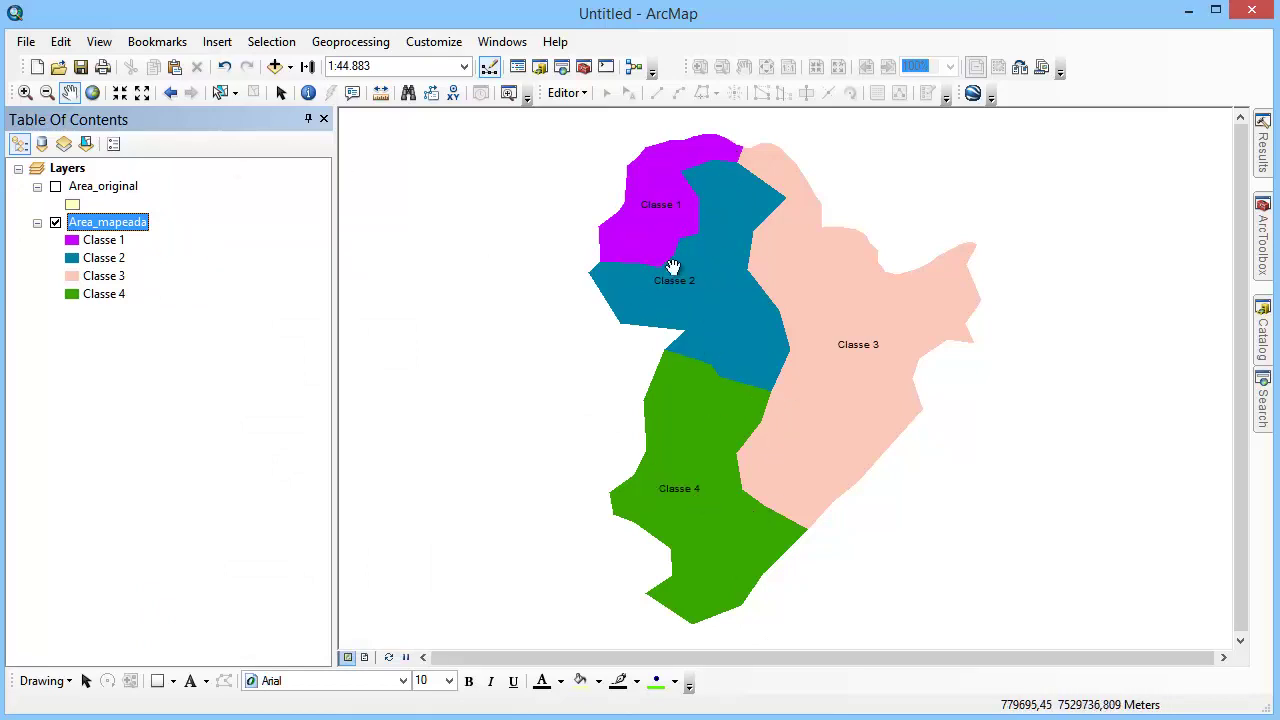
- Show the Area_original layer over the mapped classes for comparison, and hide it again
{"action": "left_click", "coordinate": [120, 188]}
{"action": "left_click", "coordinate": [55, 187]}
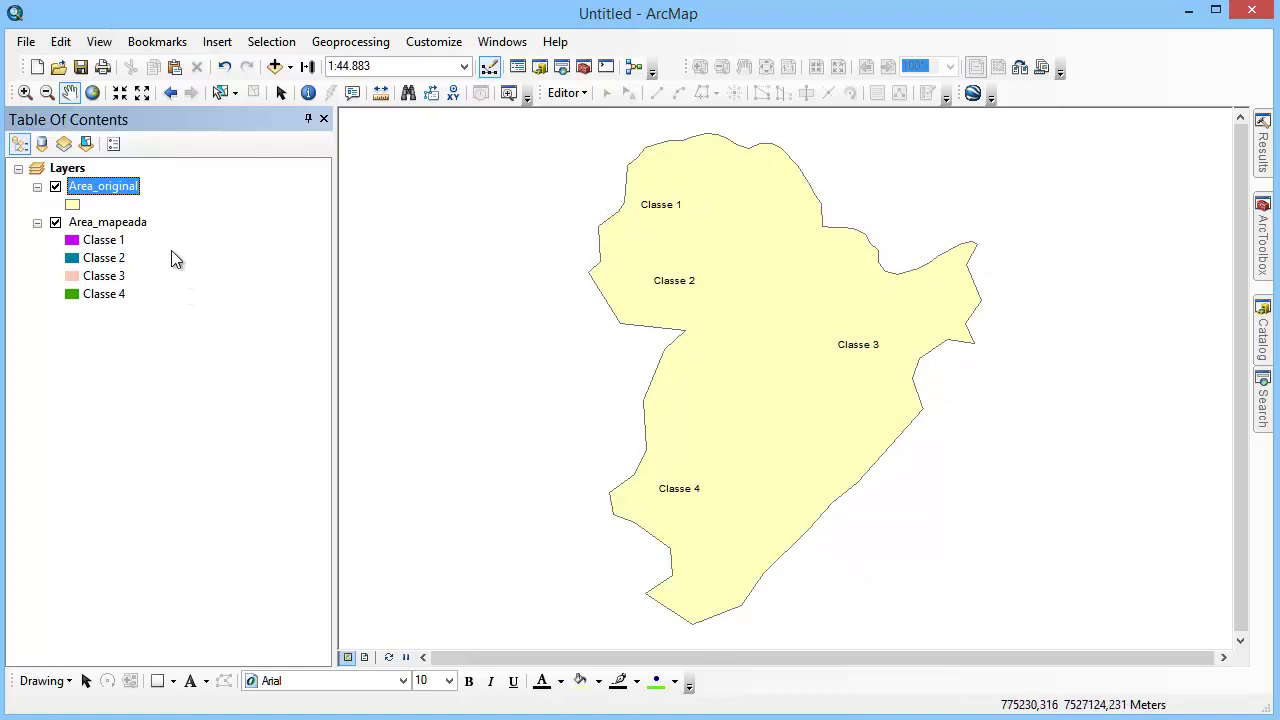
{"action": "left_click", "coordinate": [55, 186]}
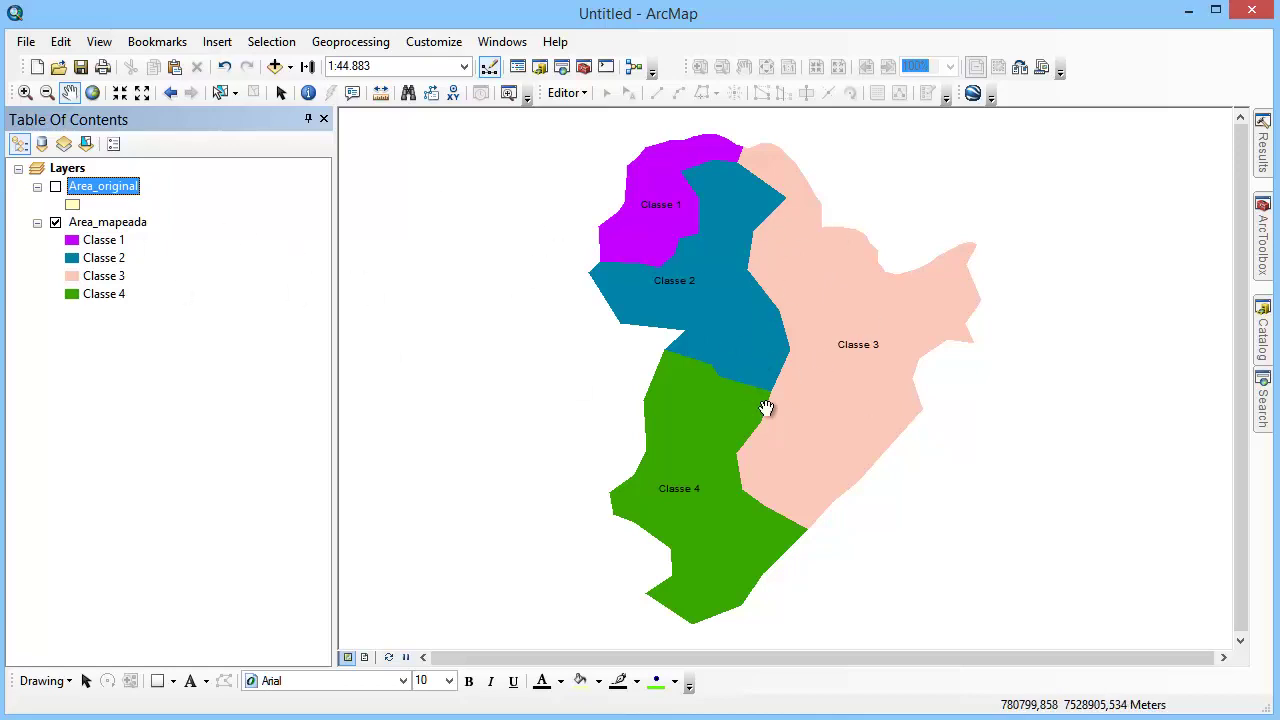
- Check the projected coordinate system in the Area_original layer's source properties, and close them without changes
{"action": "right_click", "coordinate": [128, 192]}
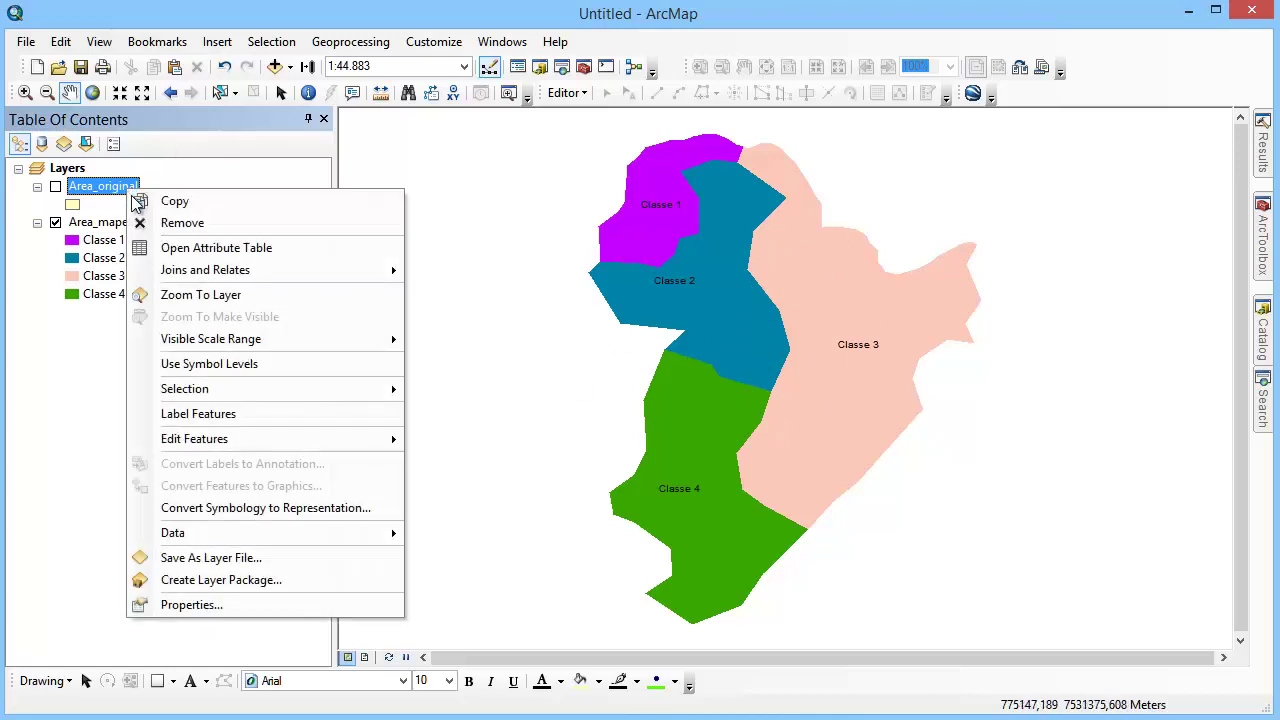
{"action": "left_click", "coordinate": [278, 602]}
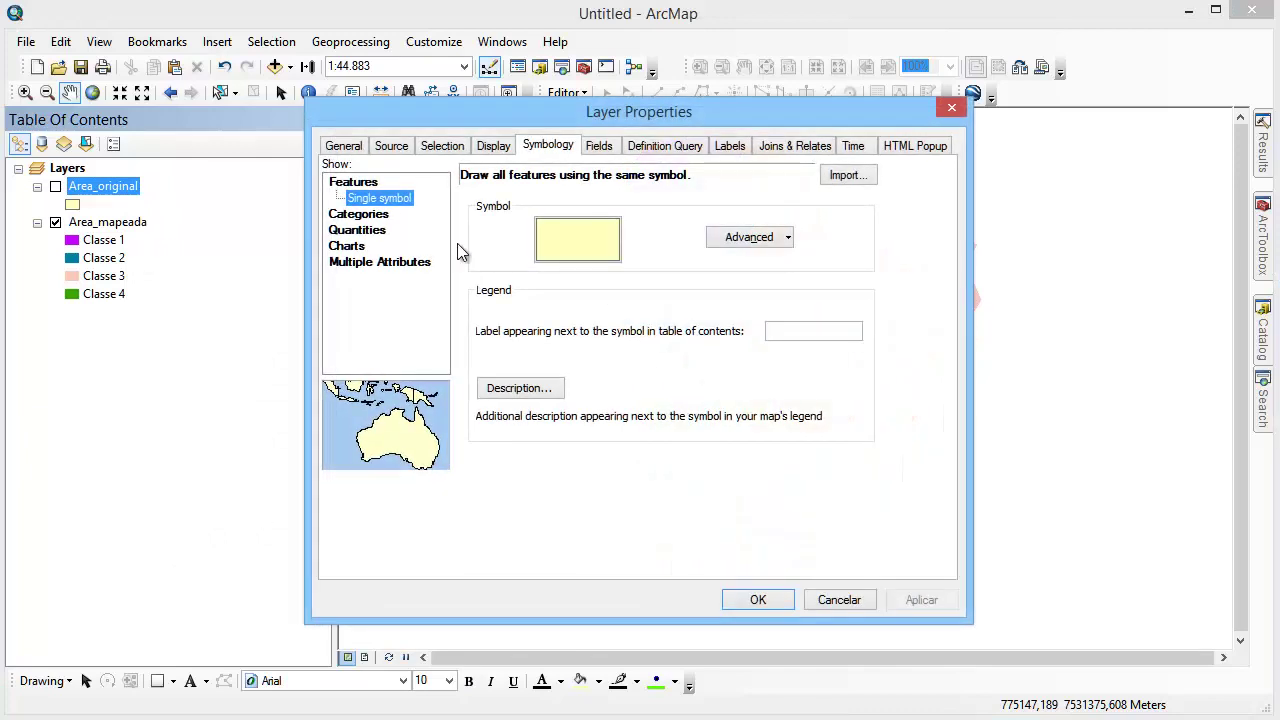
{"action": "left_click", "coordinate": [390, 150]}
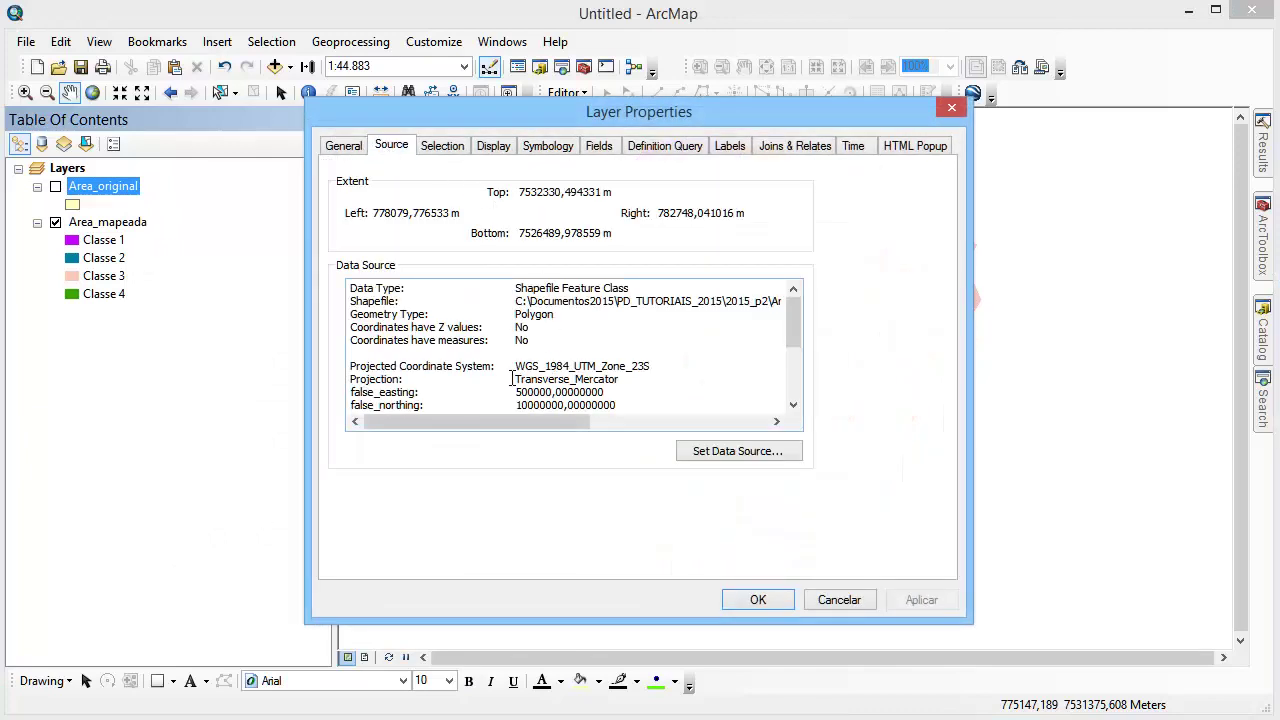
{"action": "left_click_drag", "start_coordinate": [517, 370], "coordinate": [670, 370]}
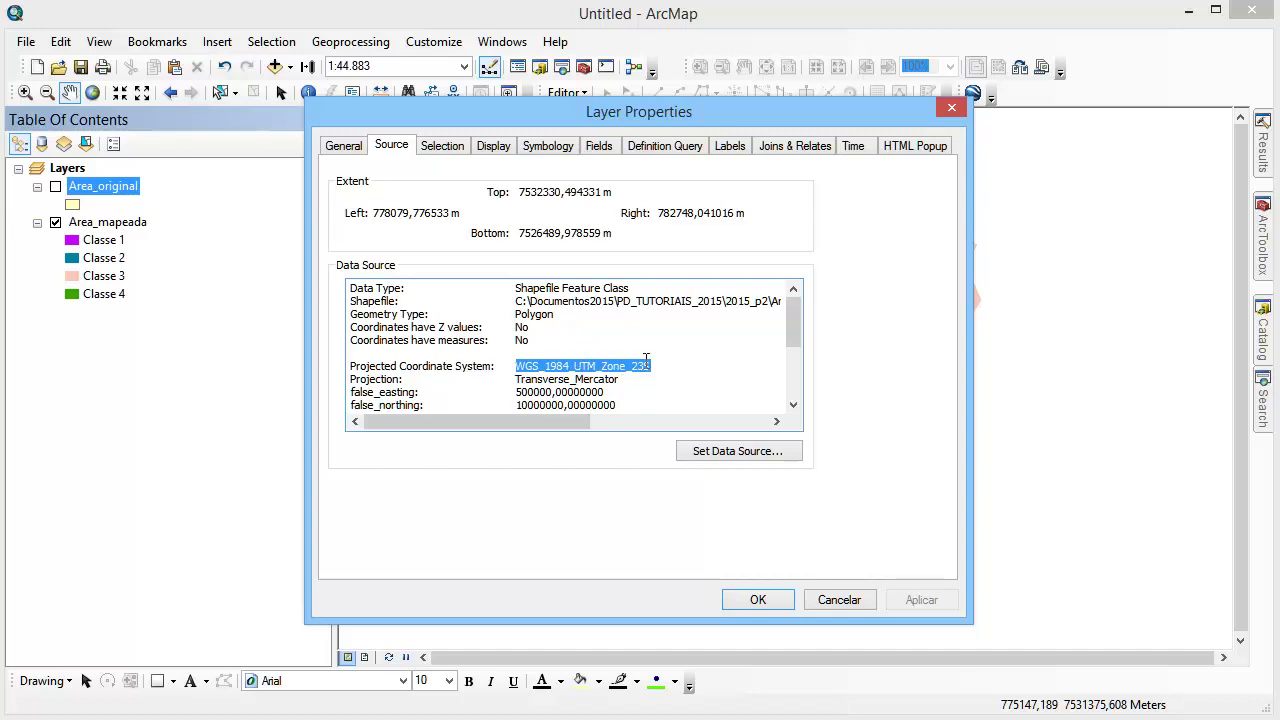
{"action": "left_click", "coordinate": [837, 598]}
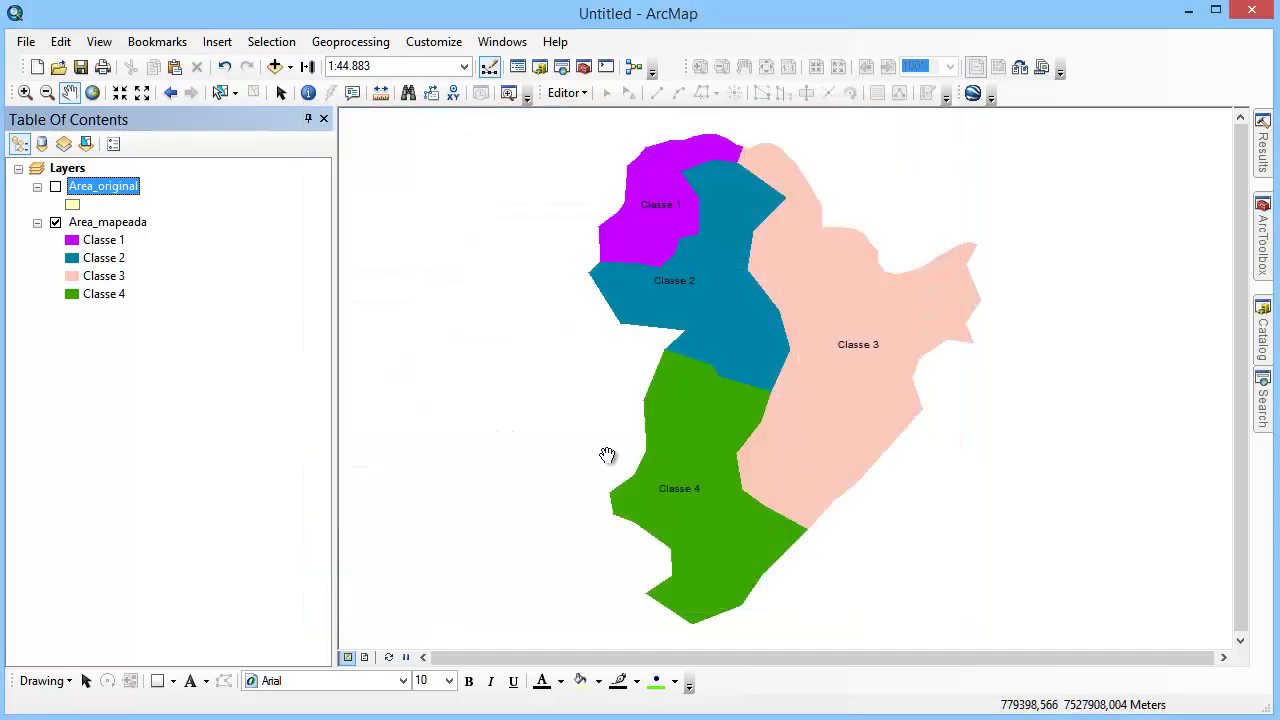
- Inspect the Area_mapeada attribute table and the projected coordinate system in the layer's source properties, and close both
{"action": "left_click", "coordinate": [130, 228]}
{"action": "right_click", "coordinate": [129, 230]}
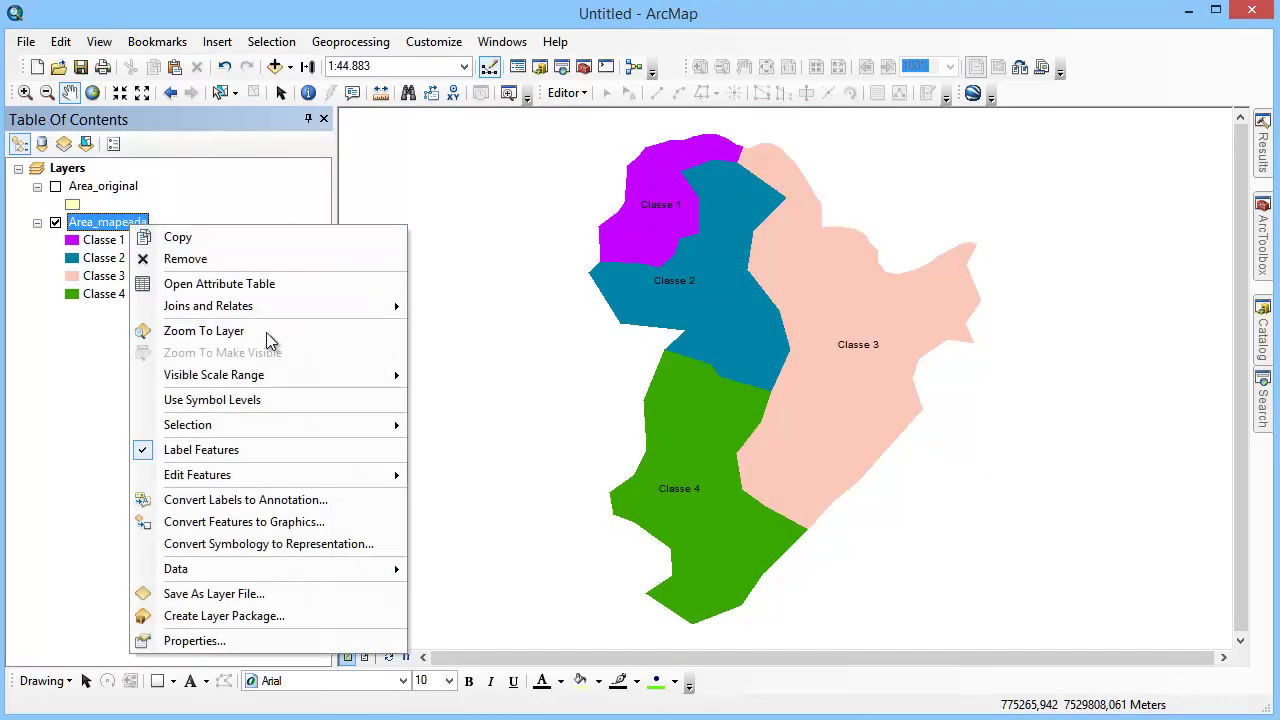
{"action": "left_click", "coordinate": [258, 287]}
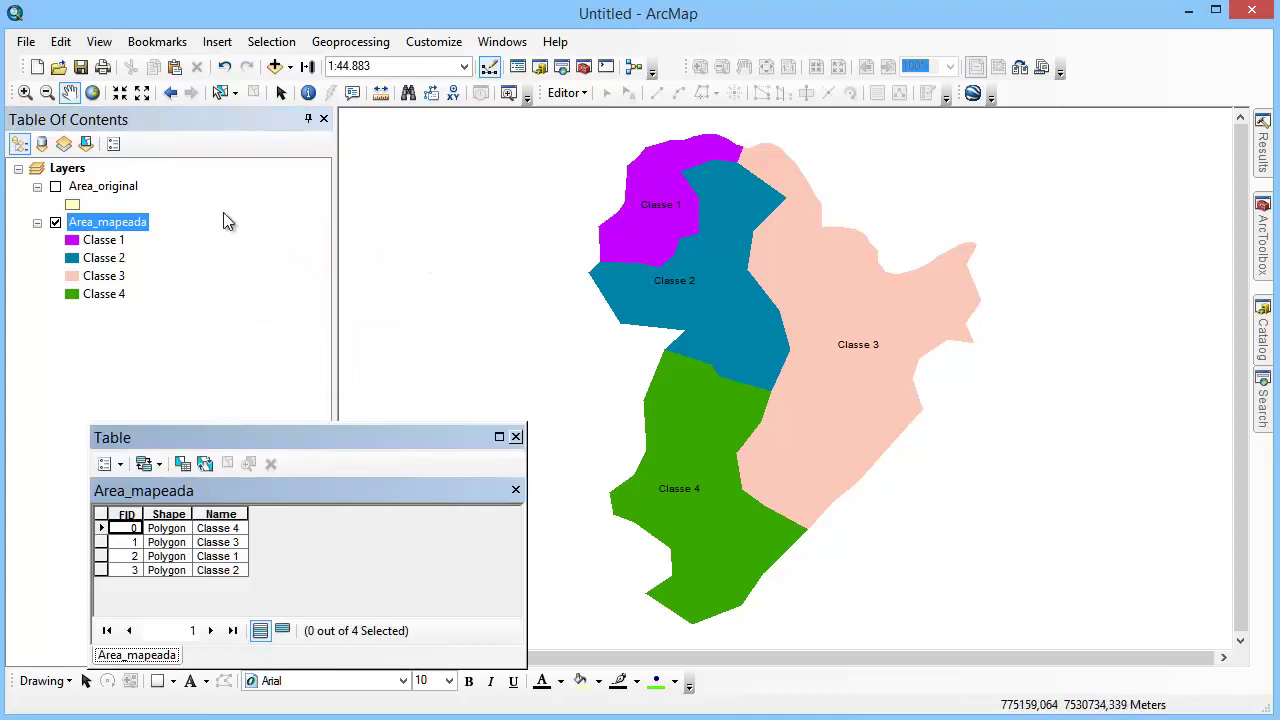
{"action": "double_click", "coordinate": [139, 229]}
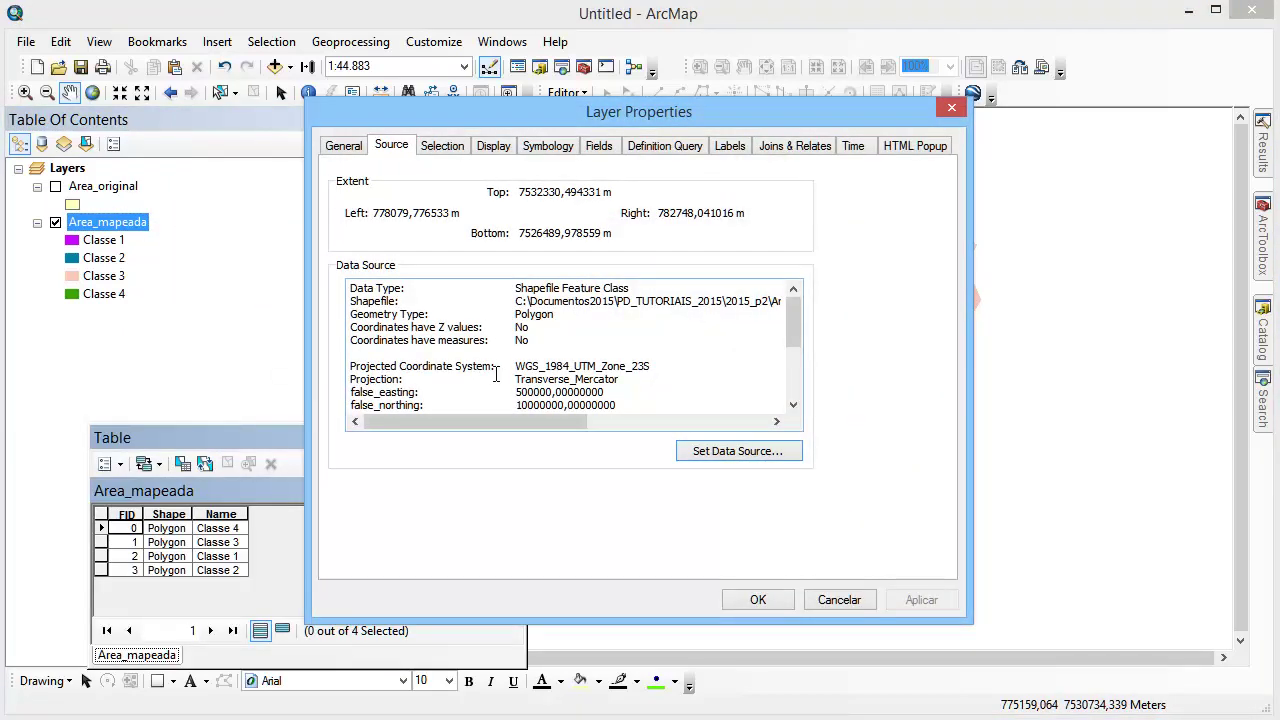
{"action": "left_click_drag", "start_coordinate": [514, 370], "coordinate": [652, 368]}
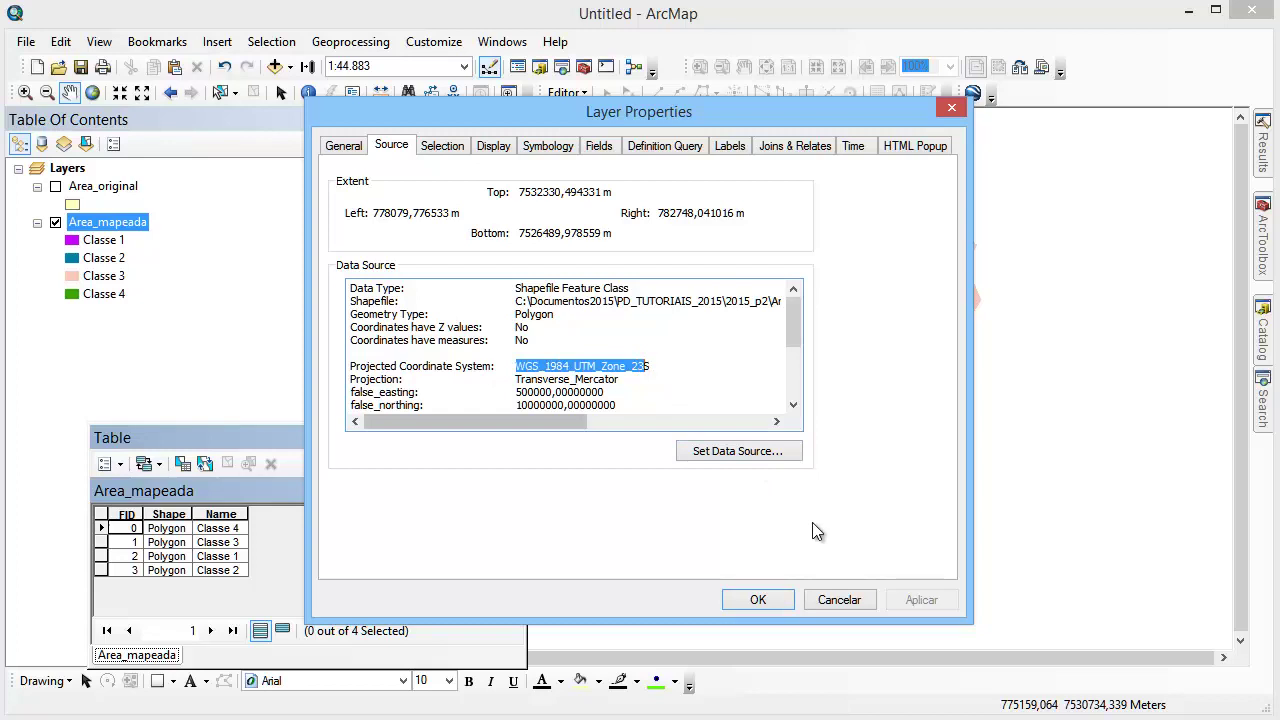
{"action": "left_click", "coordinate": [830, 599]}
{"action": "left_click", "coordinate": [516, 437]}
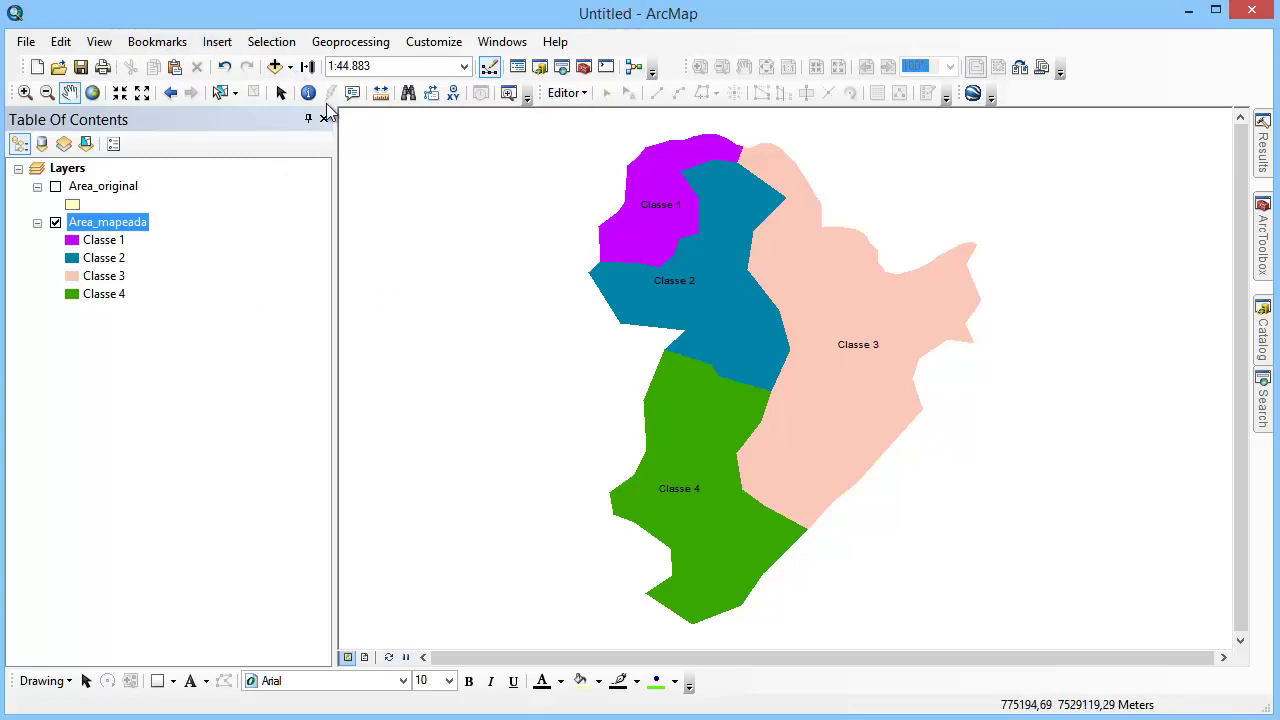
- Show the Area_original layer and open its attribute table, moving the table up over the map and narrowing it slightly
{"action": "left_click", "coordinate": [55, 187]}
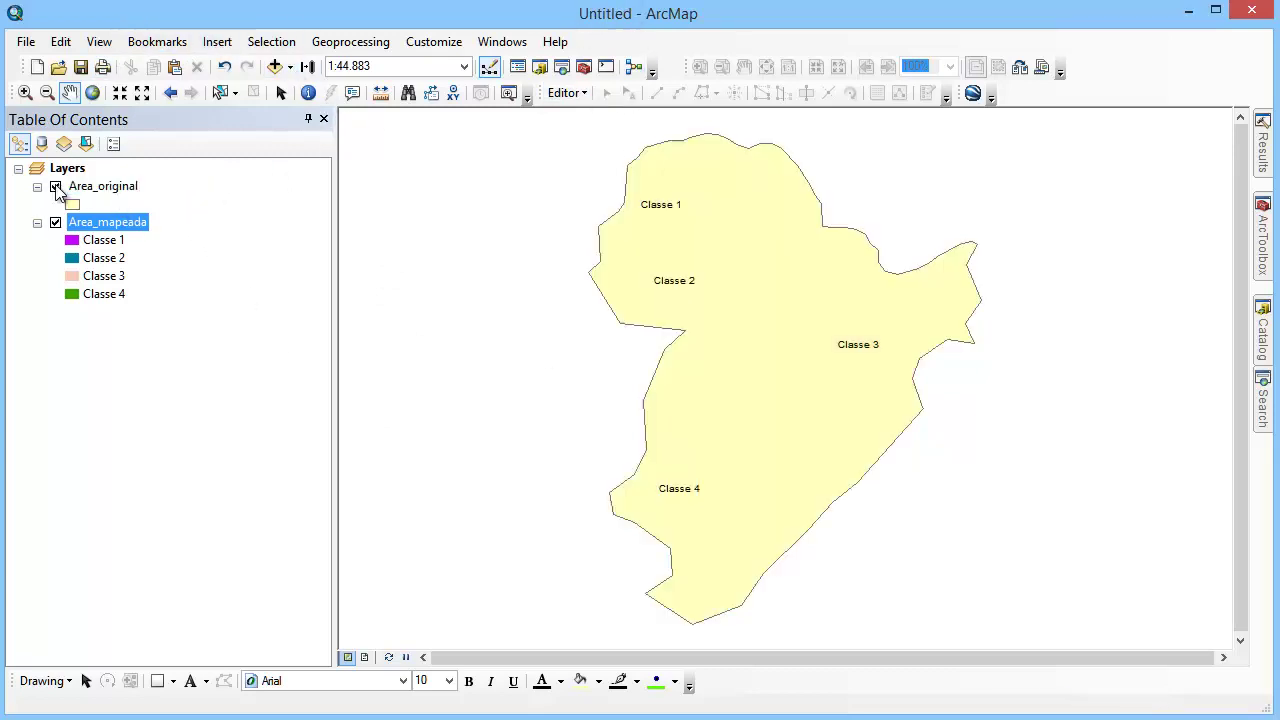
{"action": "right_click", "coordinate": [103, 187]}
{"action": "left_click", "coordinate": [248, 244]}
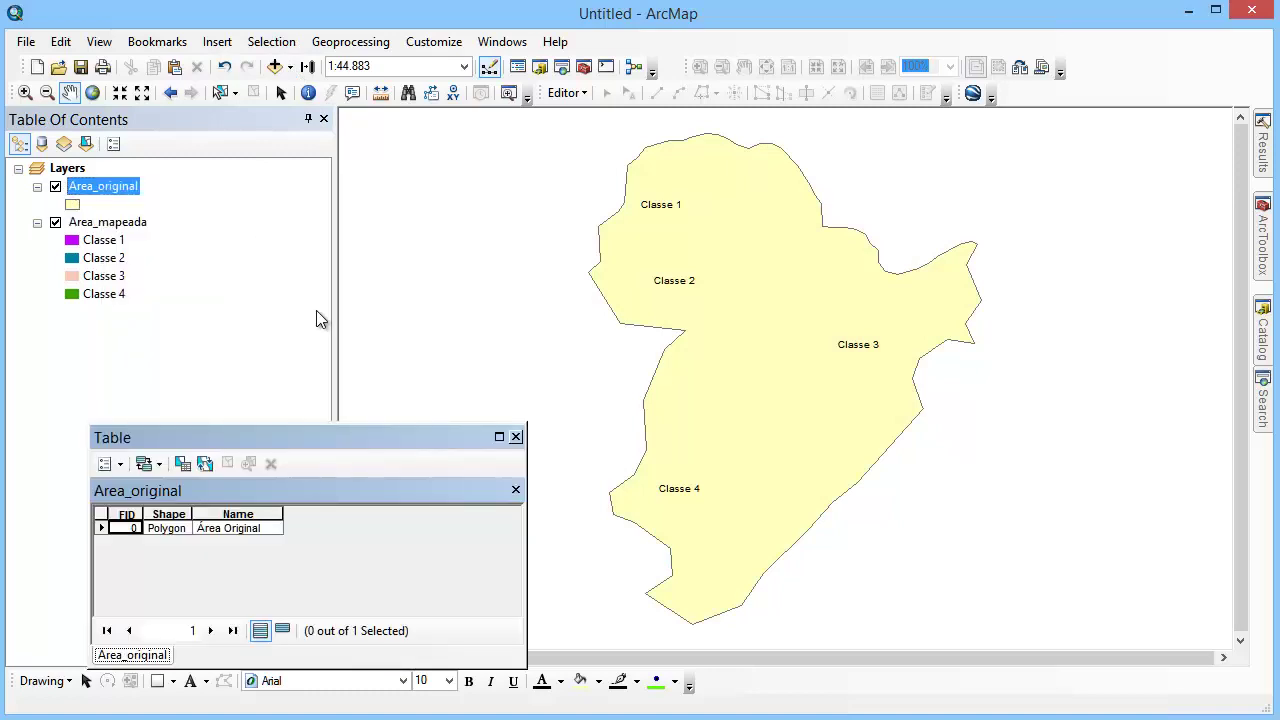
{"action": "left_click_drag", "start_coordinate": [342, 446], "coordinate": [418, 309]}
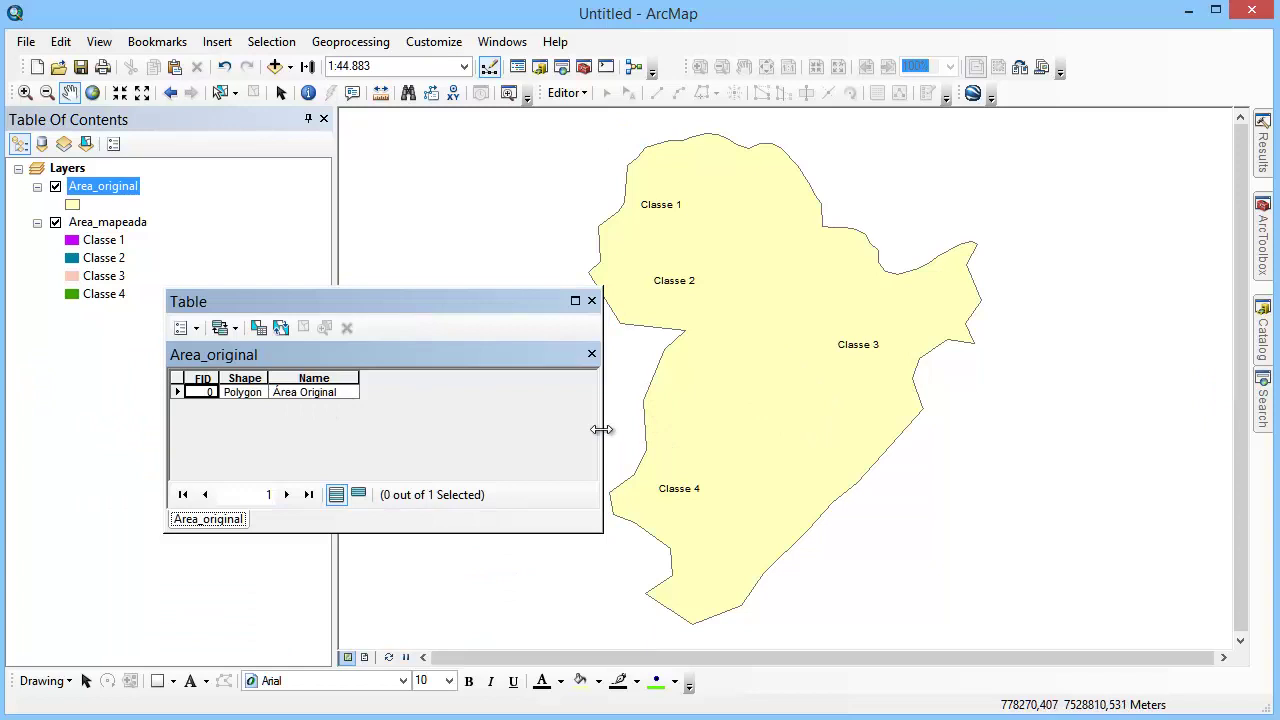
{"action": "left_click_drag", "start_coordinate": [601, 429], "coordinate": [589, 429]}
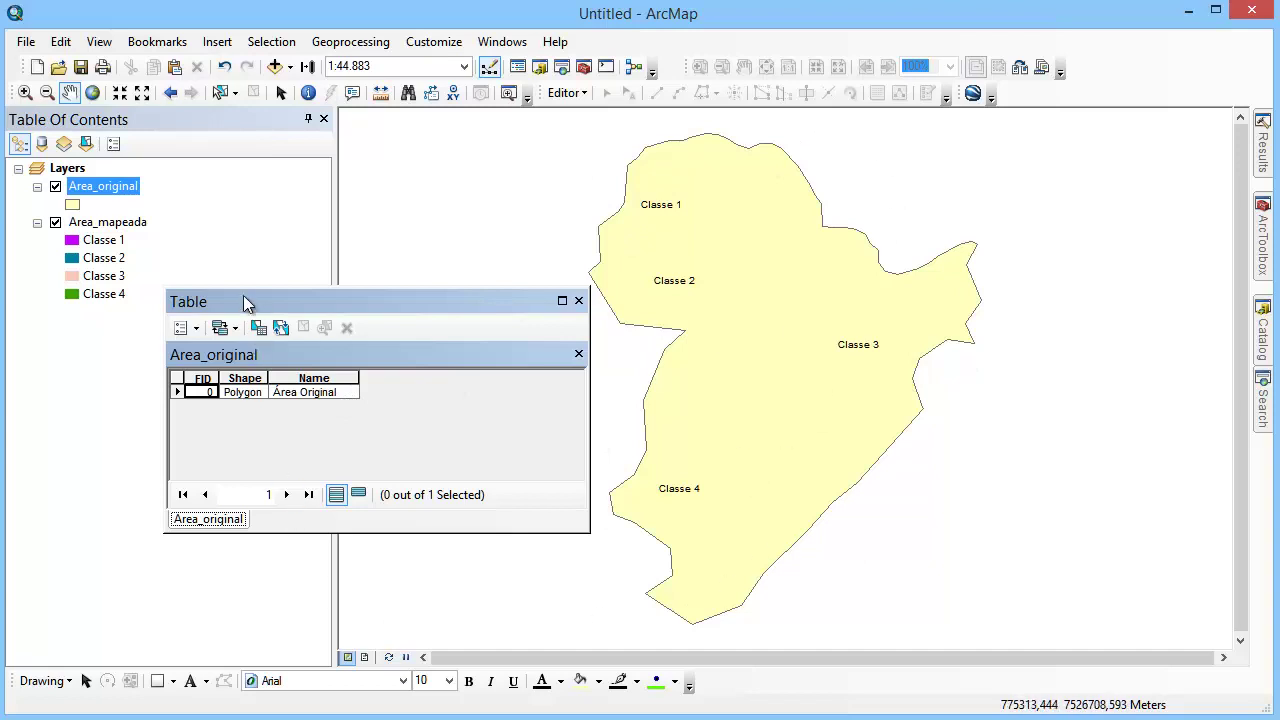
- Add a field named AREA_KM2 of type Double to the Area_original attribute table
{"action": "left_click", "coordinate": [199, 331]}
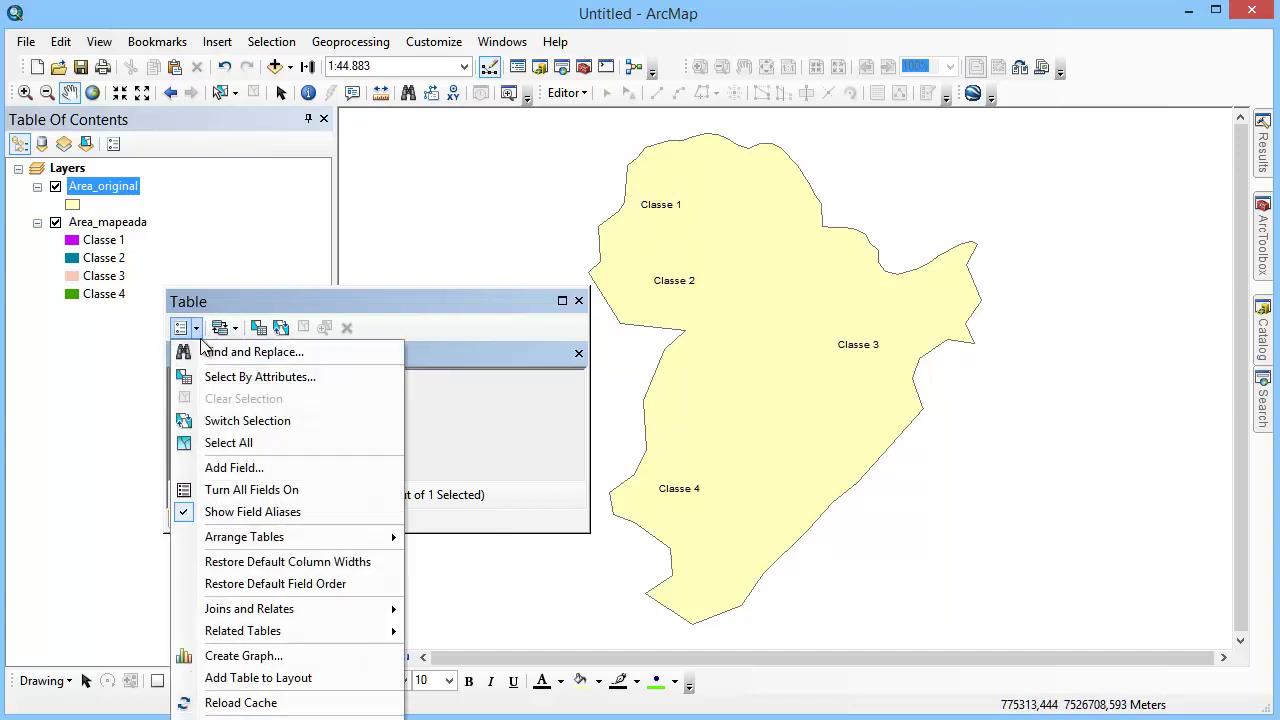
{"action": "left_click", "coordinate": [306, 470]}
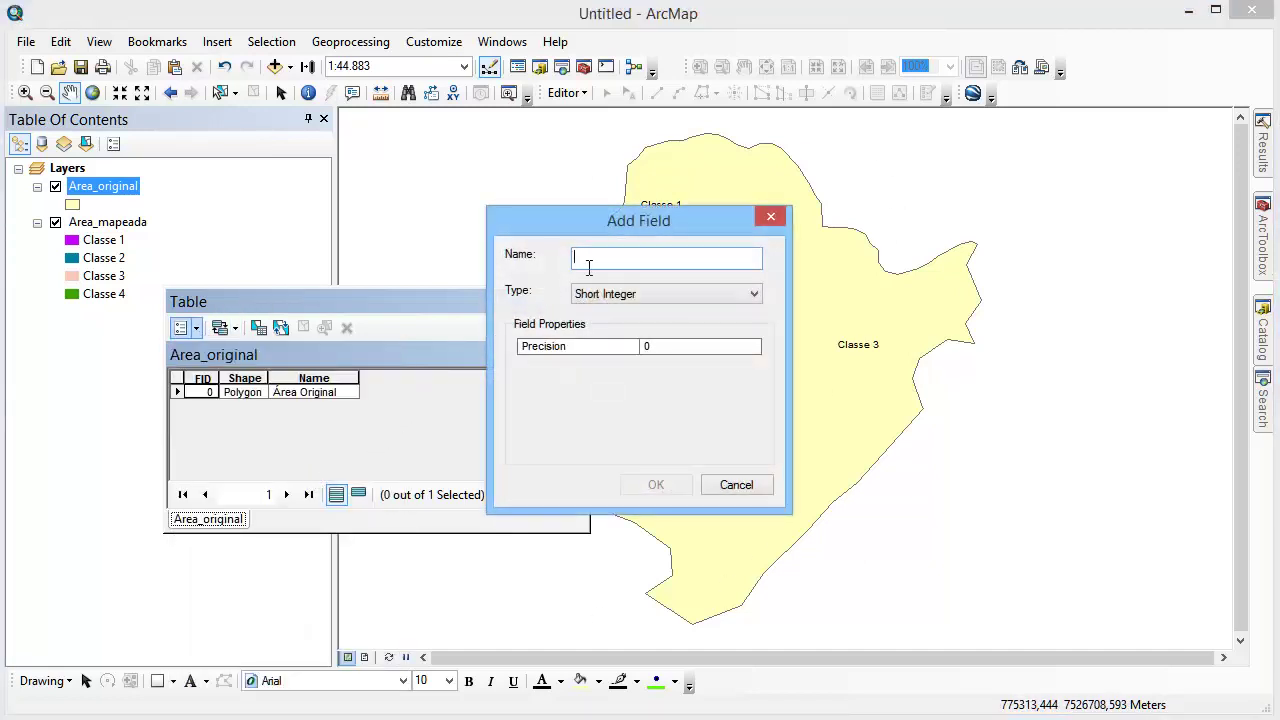
{"action": "type", "text": "AREA_KM2"}
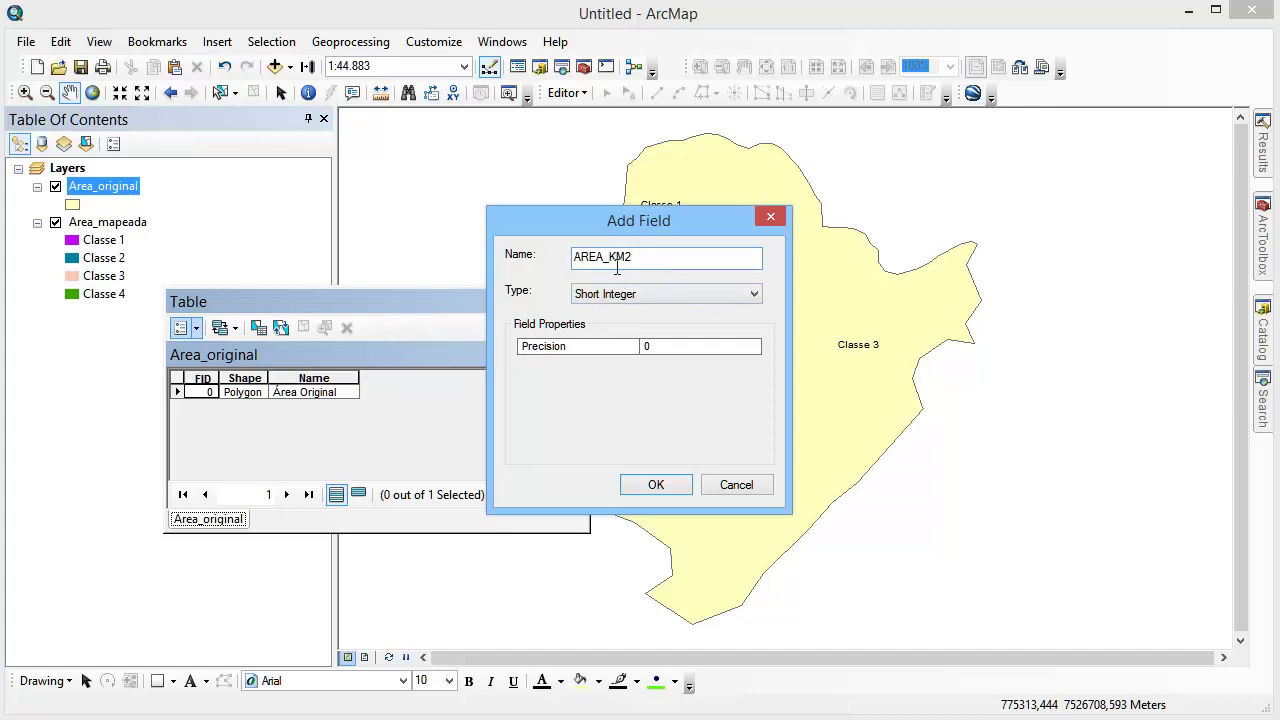
{"action": "left_click", "coordinate": [663, 297]}
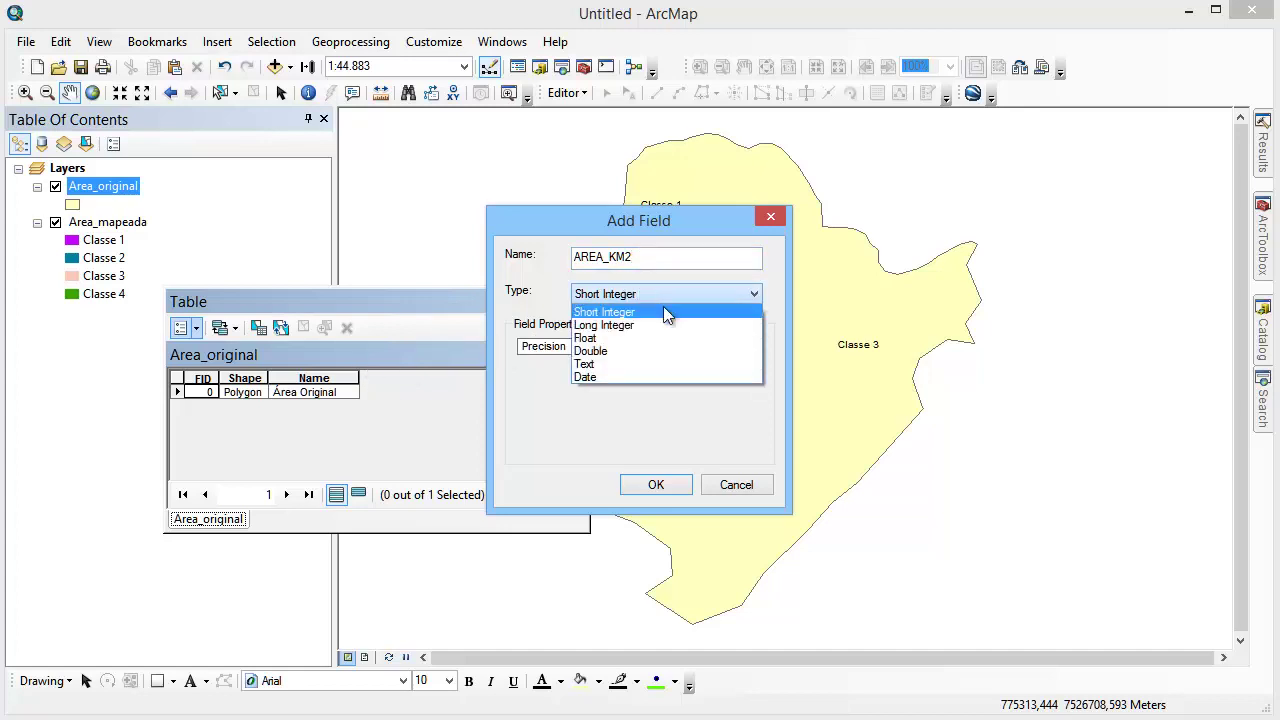
{"action": "left_click", "coordinate": [670, 347]}
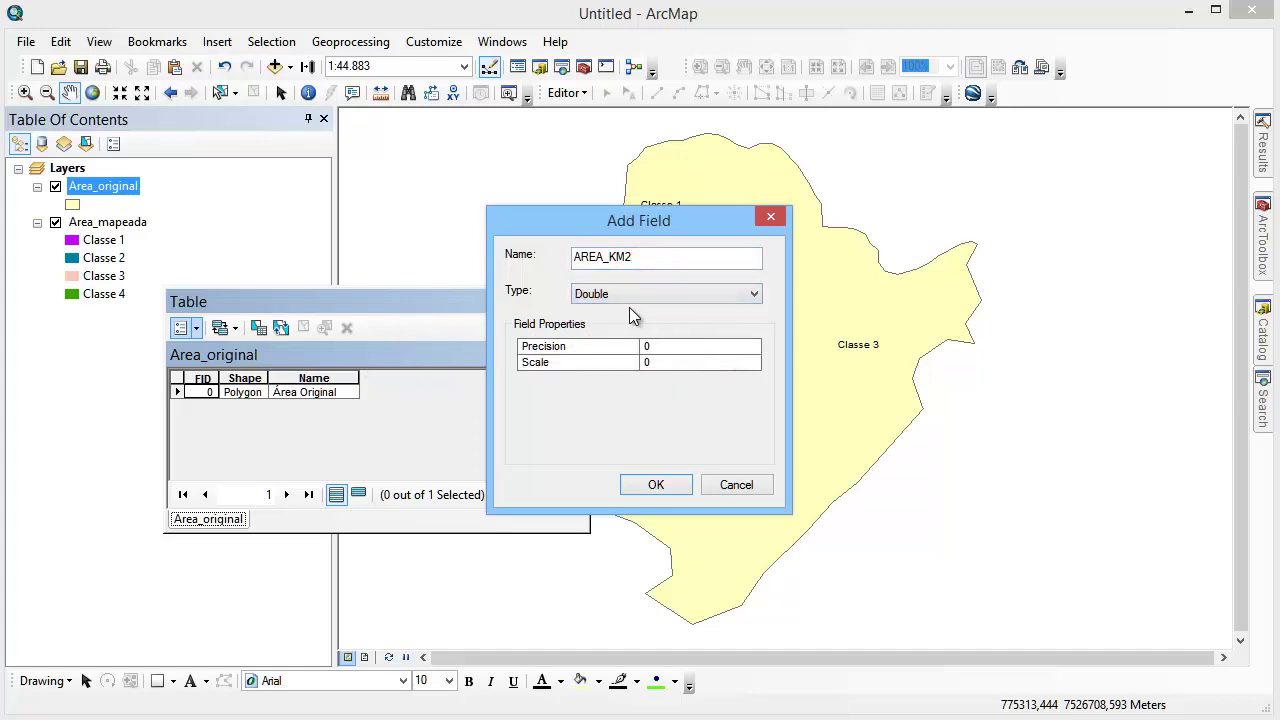
{"action": "left_click", "coordinate": [664, 485]}
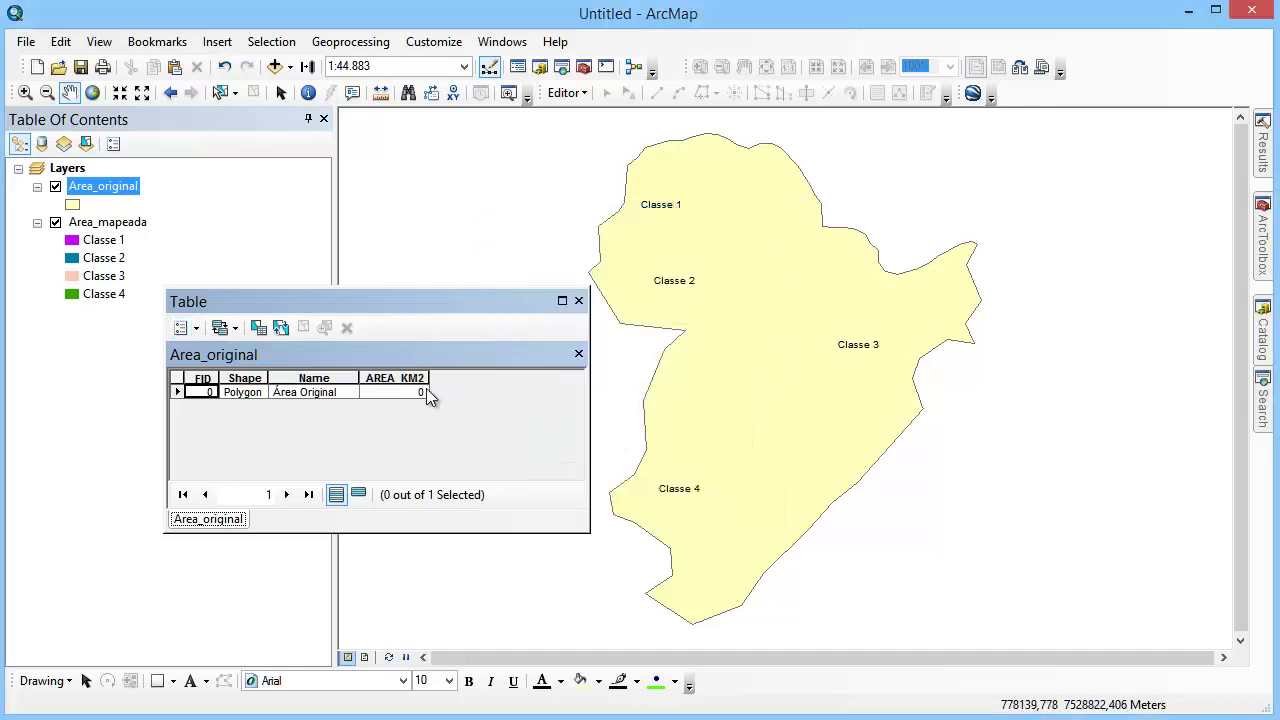
- Calculate the polygon's area into AREA_KM2 in Square Kilometers [sq km], using the coordinate system of the data source
{"action": "right_click", "coordinate": [407, 380]}
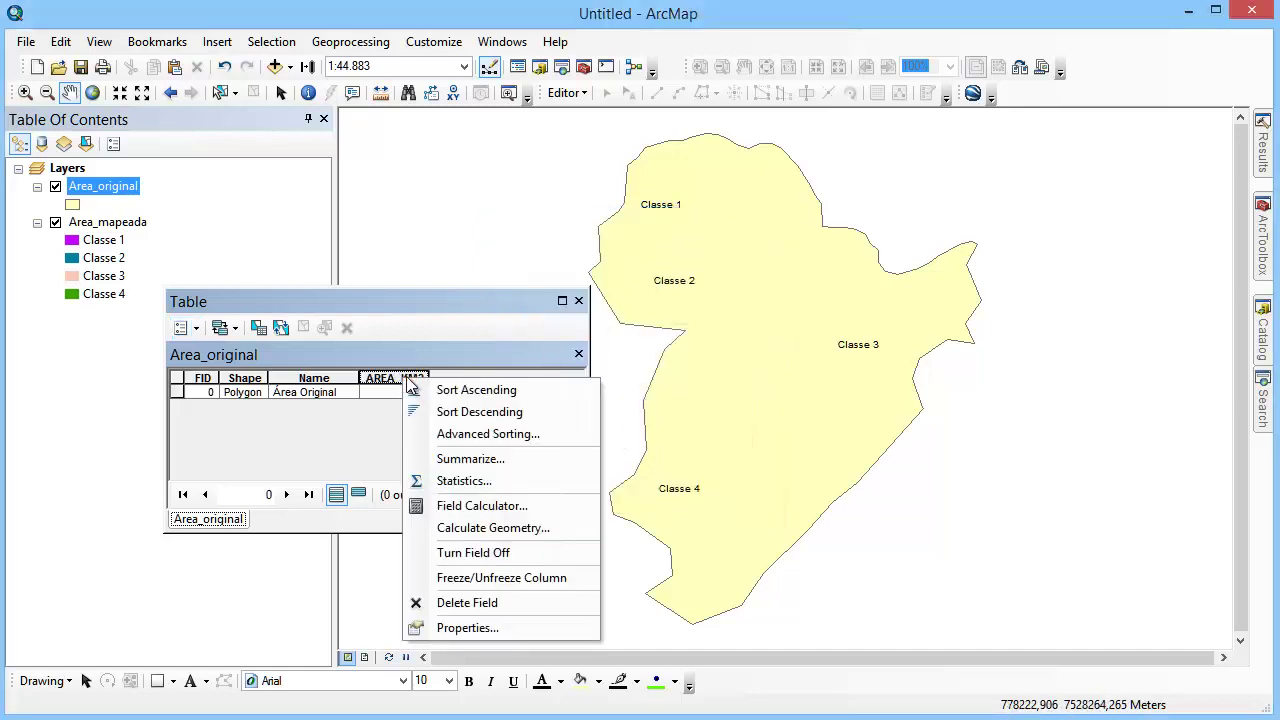
{"action": "left_click", "coordinate": [567, 531]}
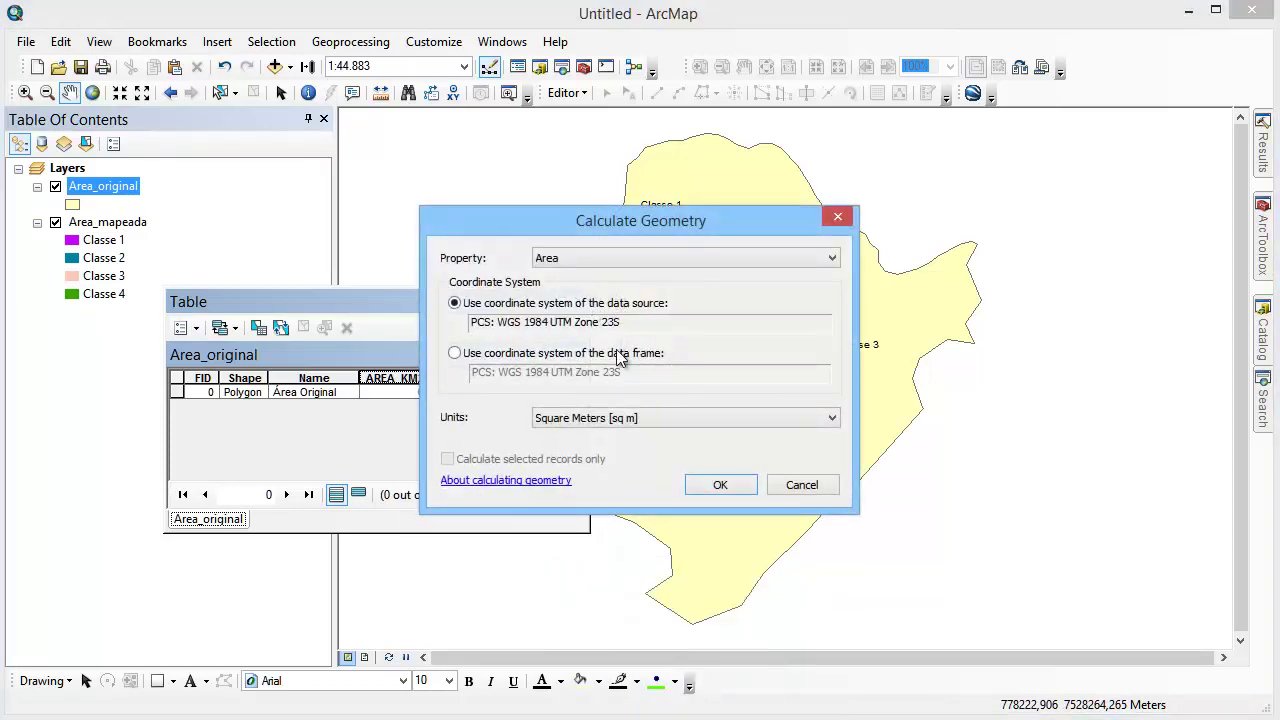
{"action": "left_click", "coordinate": [632, 419]}
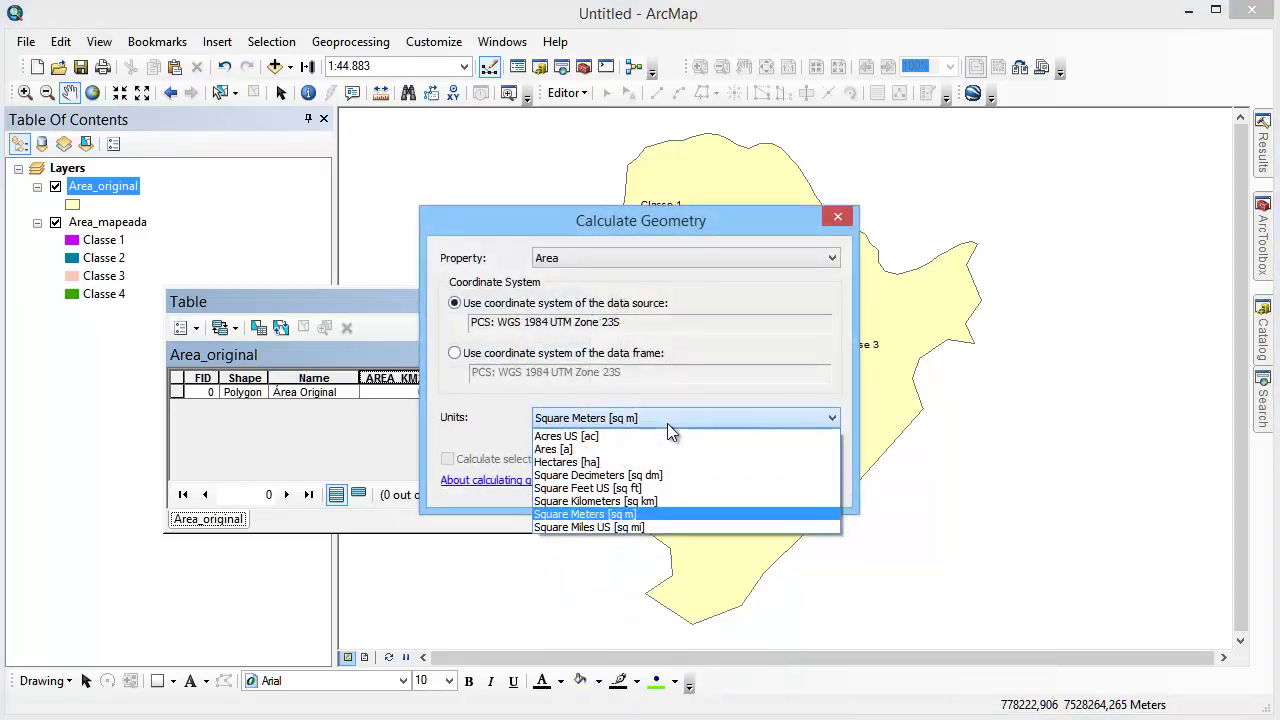
{"action": "left_click", "coordinate": [686, 500]}
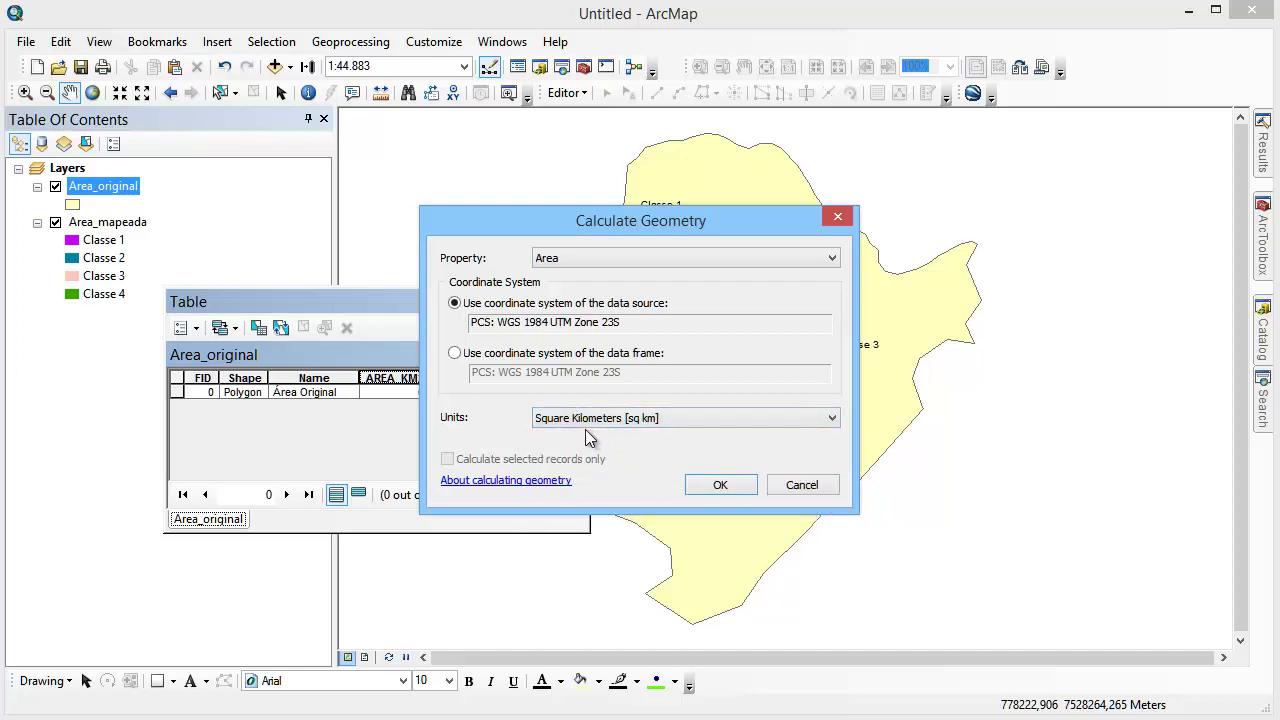
{"action": "left_click", "coordinate": [715, 487]}
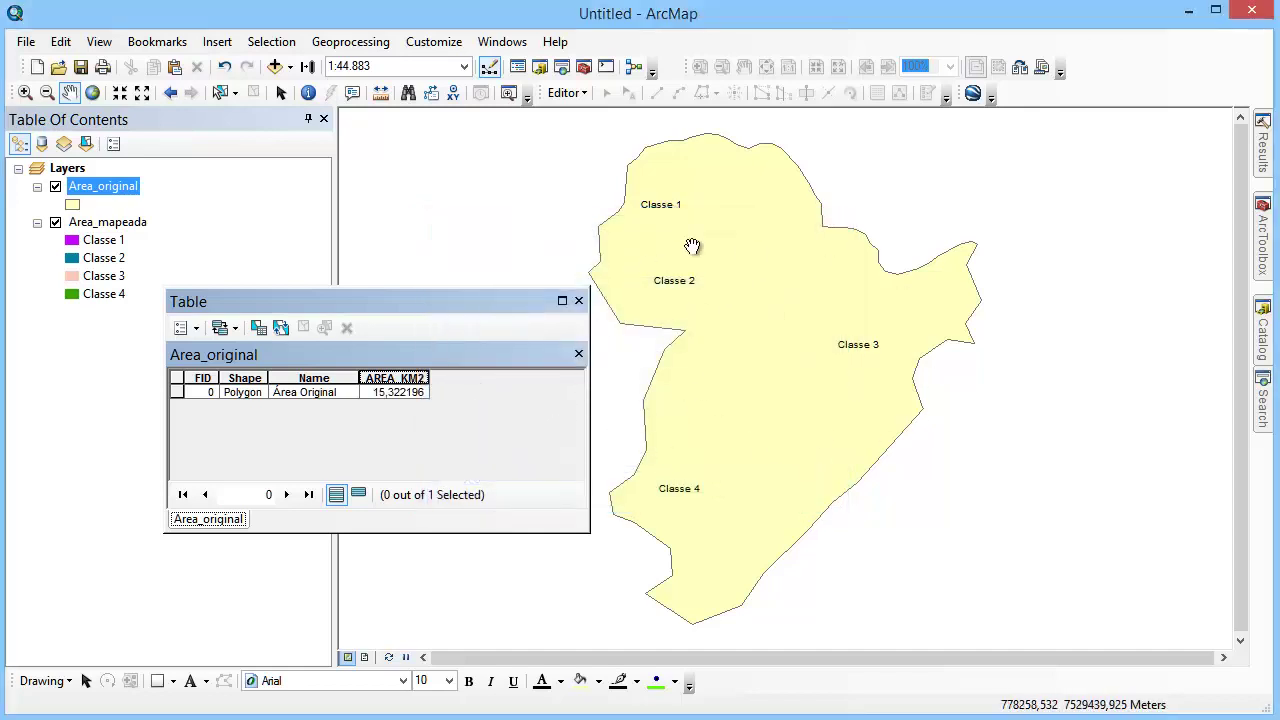
- Copy the AREA_KM2 value of the Area_original record
{"action": "right_click", "coordinate": [399, 395]}
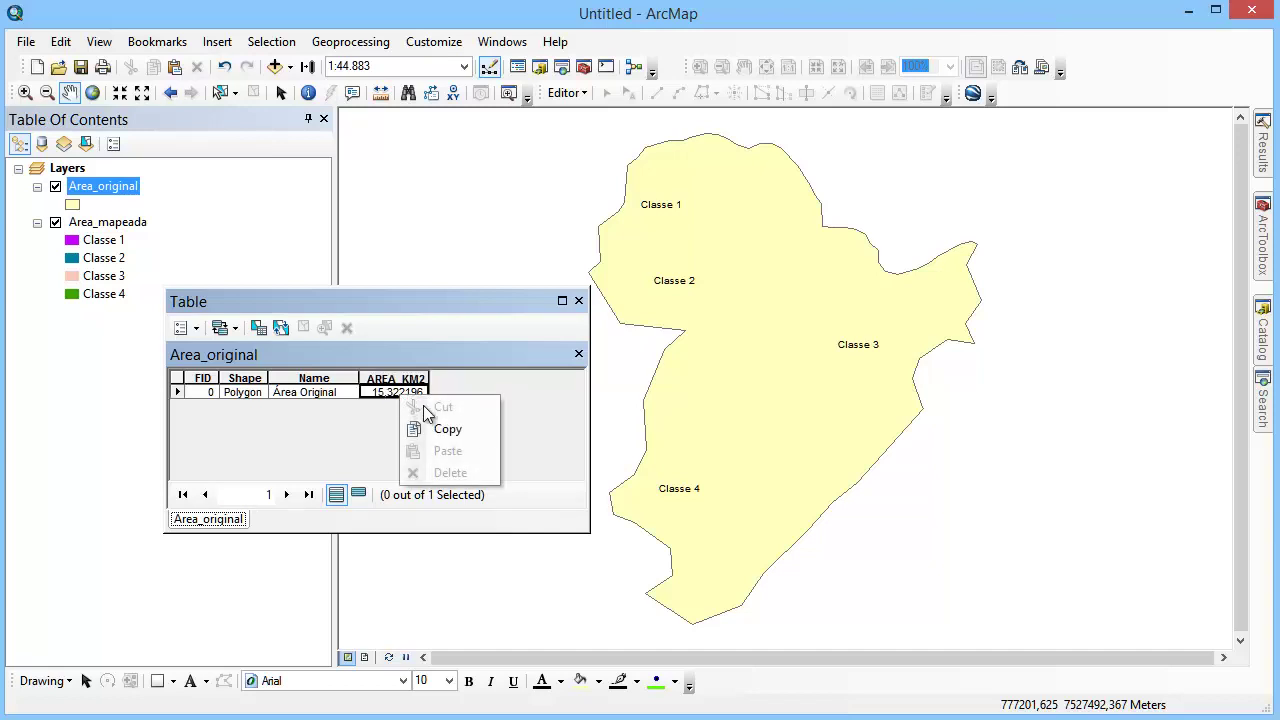
{"action": "left_click", "coordinate": [450, 430]}
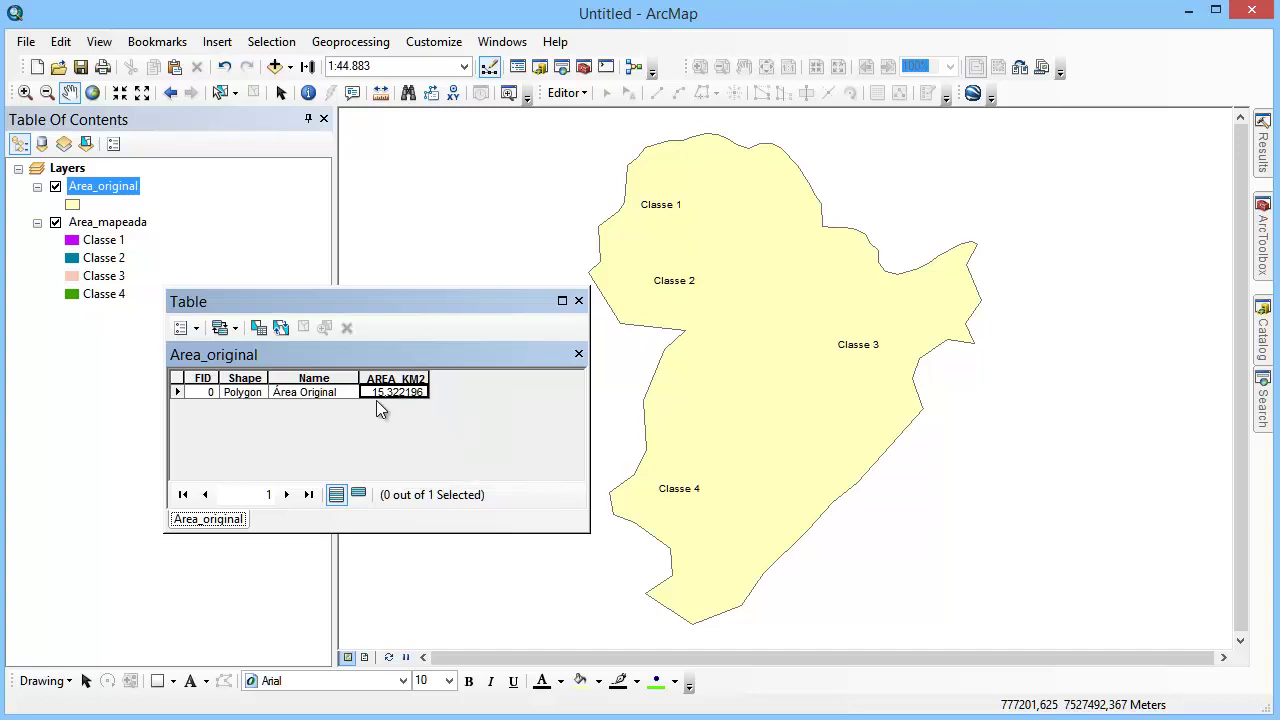
{"action": "right_click", "coordinate": [386, 397]}
{"action": "left_click", "coordinate": [451, 432]}
- Collapse the Area_original legend, hide that layer, and close its attribute table
{"action": "left_click", "coordinate": [124, 222], "text": "ctrl"}
{"action": "right_click", "coordinate": [124, 222]}
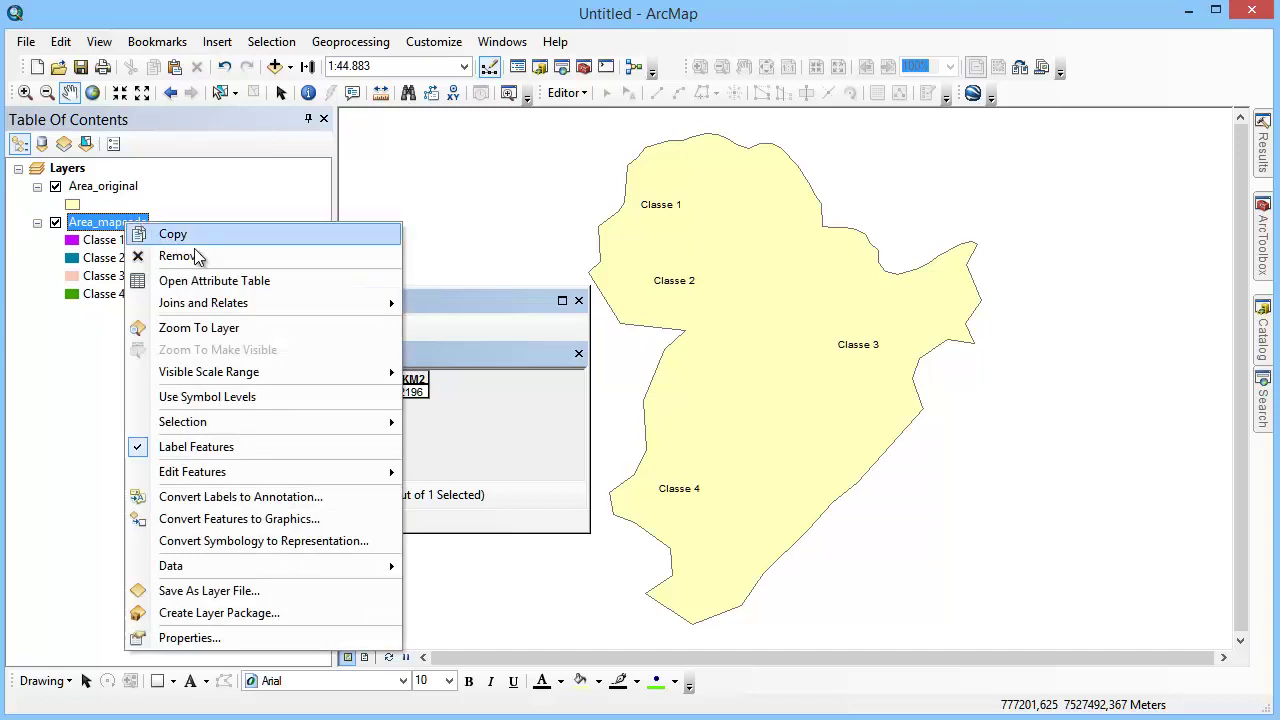
{"action": "left_click", "coordinate": [44, 186]}
{"action": "left_click", "coordinate": [55, 186]}
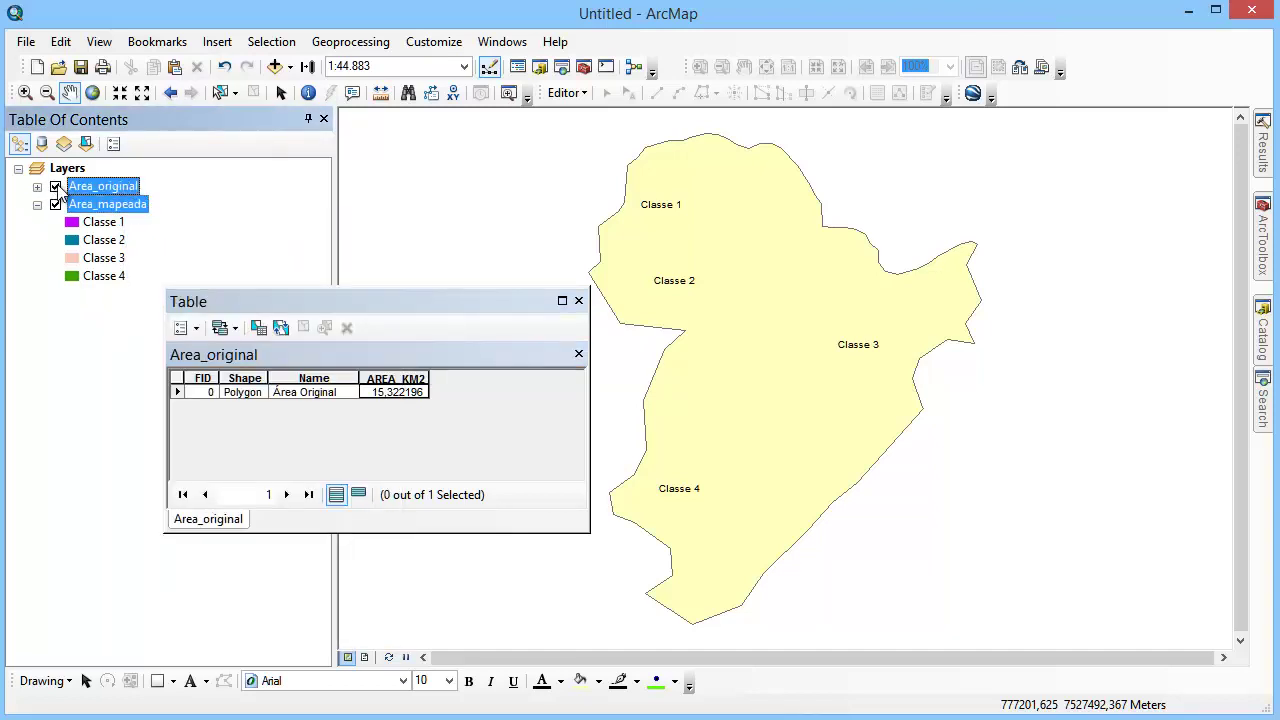
{"action": "left_click", "coordinate": [579, 301]}
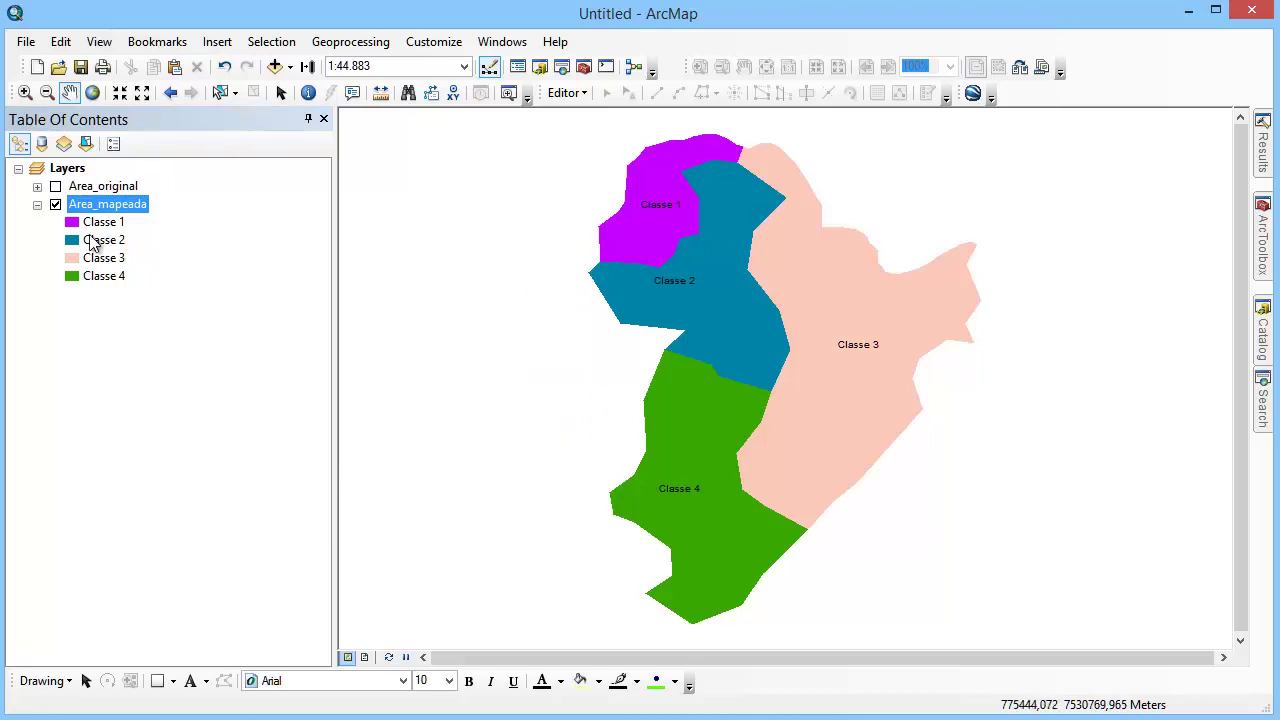
- Open the Area_mapeada attribute table and add a field named AREA_MAP of type Double
{"action": "right_click", "coordinate": [117, 209]}
{"action": "left_click", "coordinate": [265, 269]}
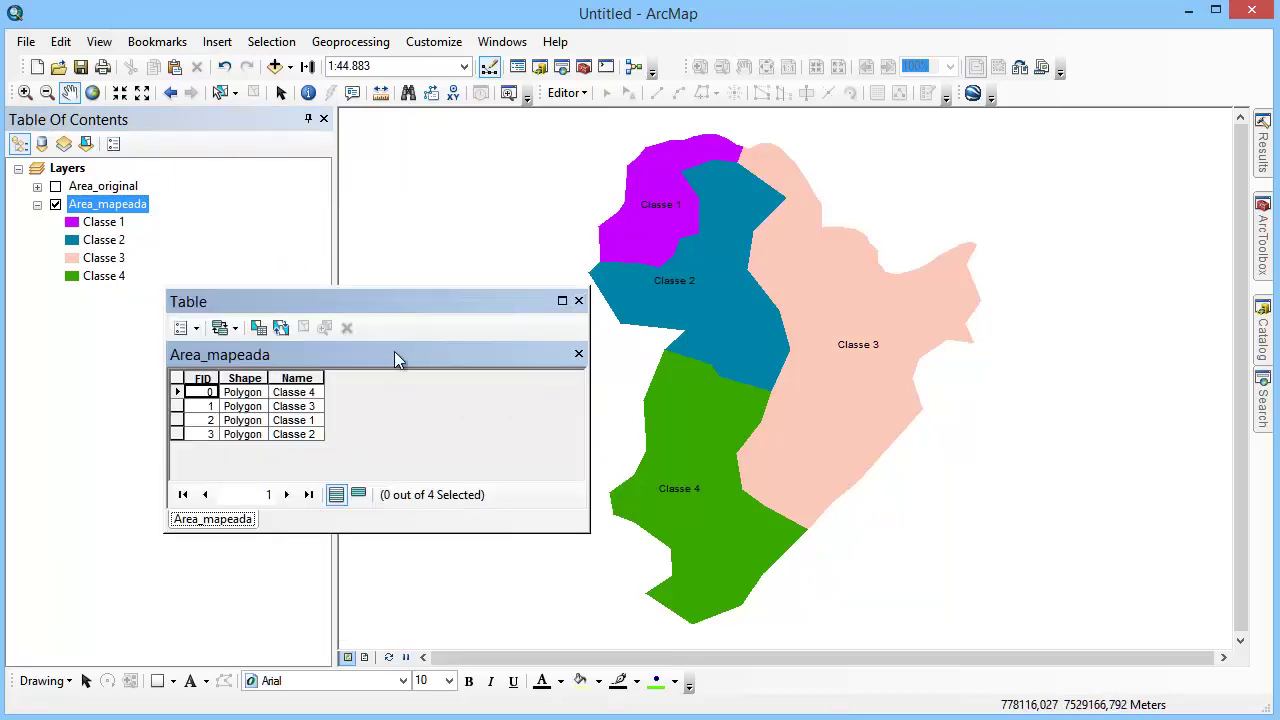
{"action": "left_click", "coordinate": [183, 328]}
{"action": "left_click", "coordinate": [277, 467]}
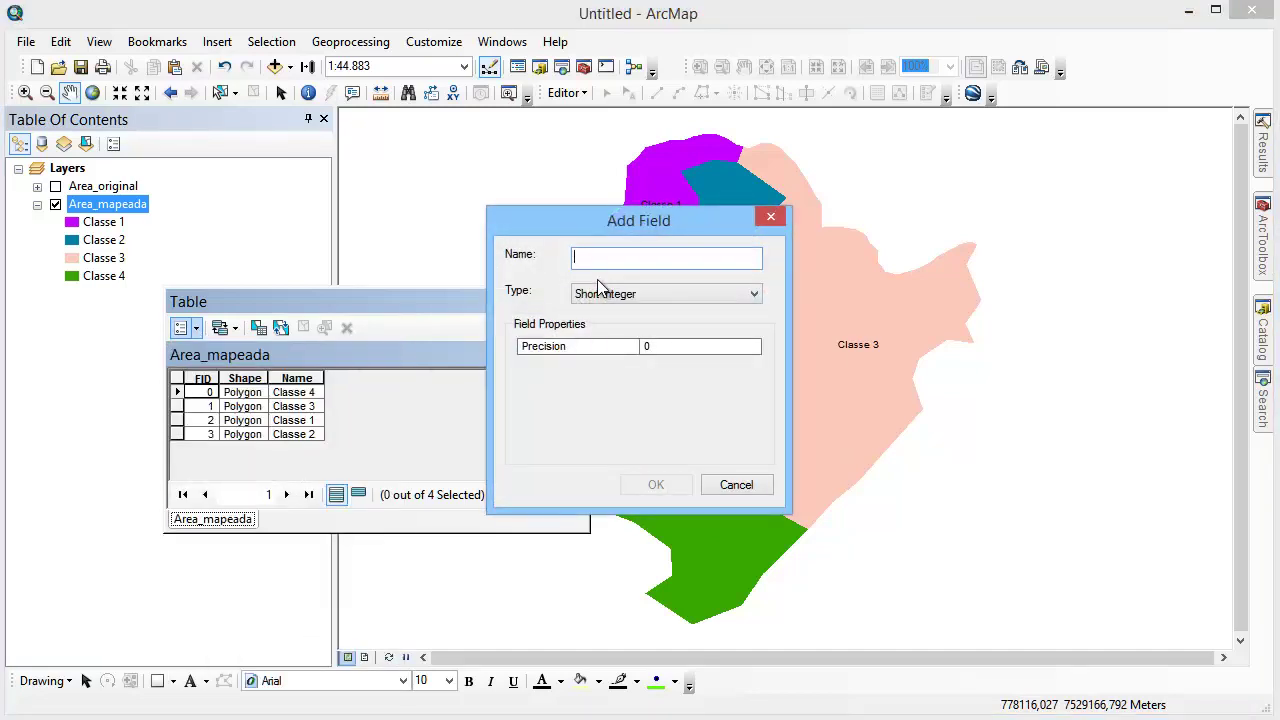
{"action": "type", "text": "AREA"}
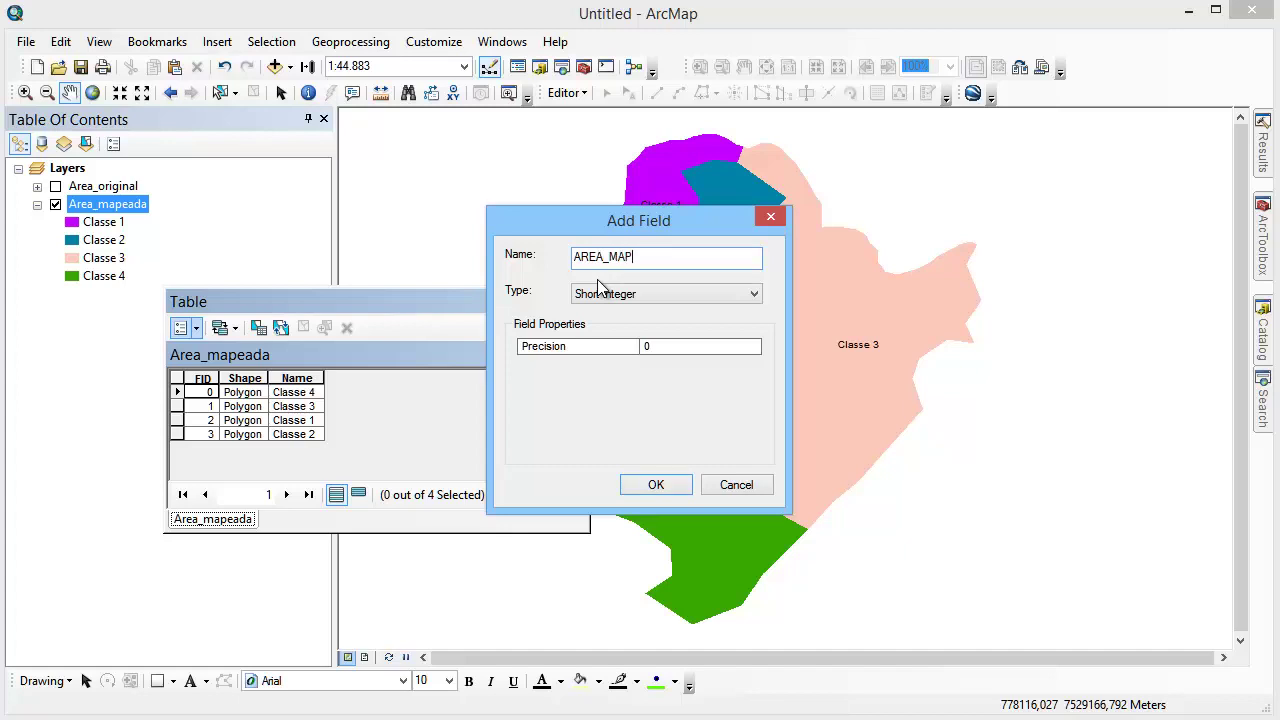
{"action": "type", "text": "_MAP"}
{"action": "left_click", "coordinate": [677, 293]}
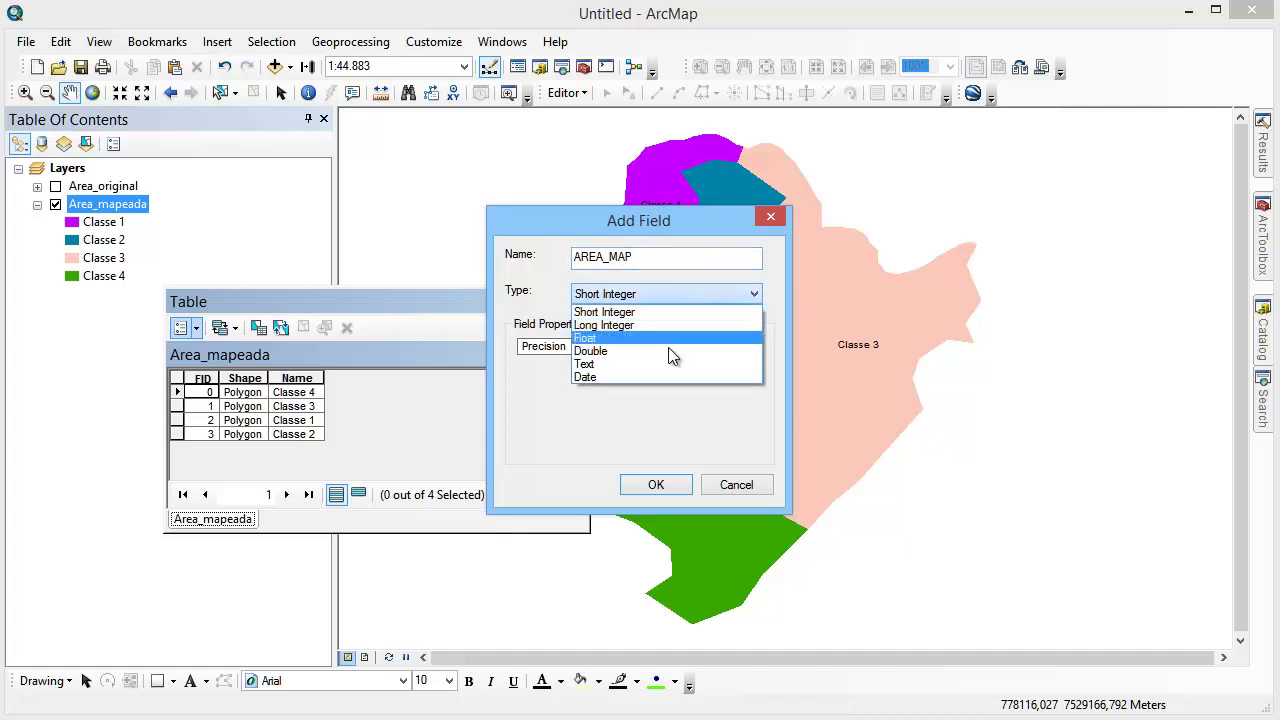
{"action": "left_click", "coordinate": [670, 350]}
{"action": "left_click", "coordinate": [655, 486]}
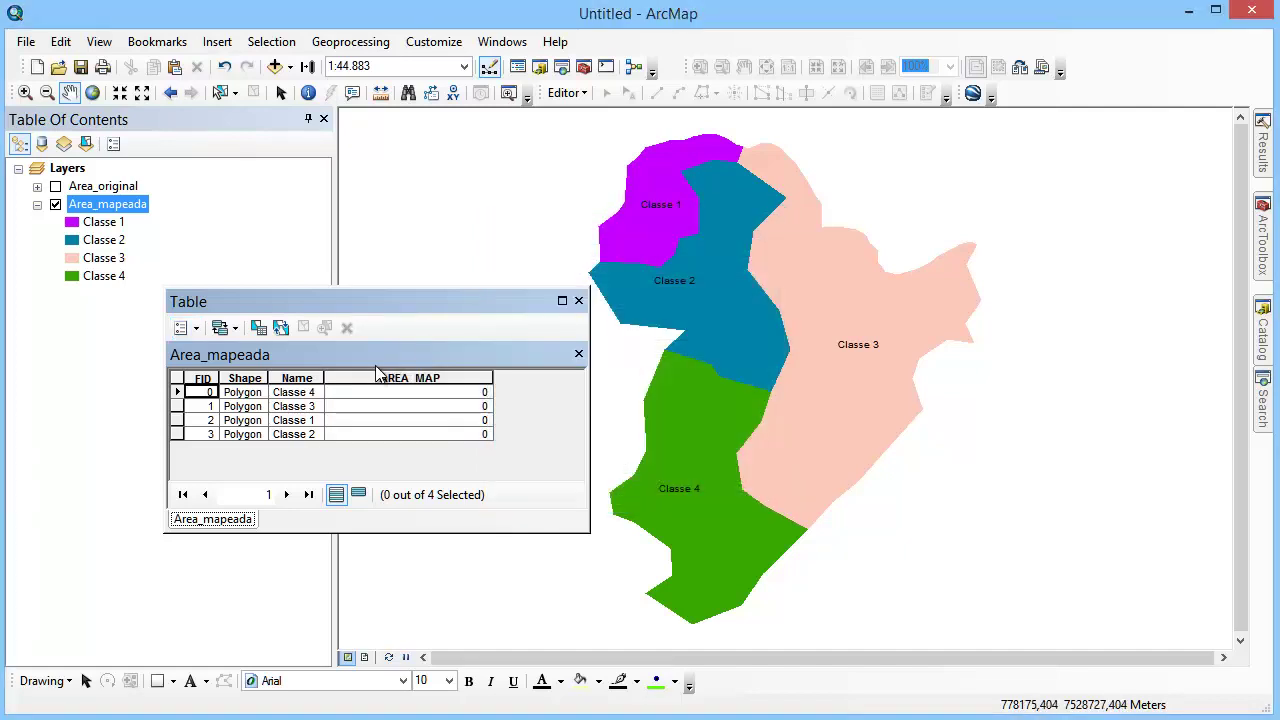
- Calculate each polygon's area into AREA_MAP in Square Kilometers [sq km], and narrow the column to fit its values
{"action": "right_click", "coordinate": [390, 378]}
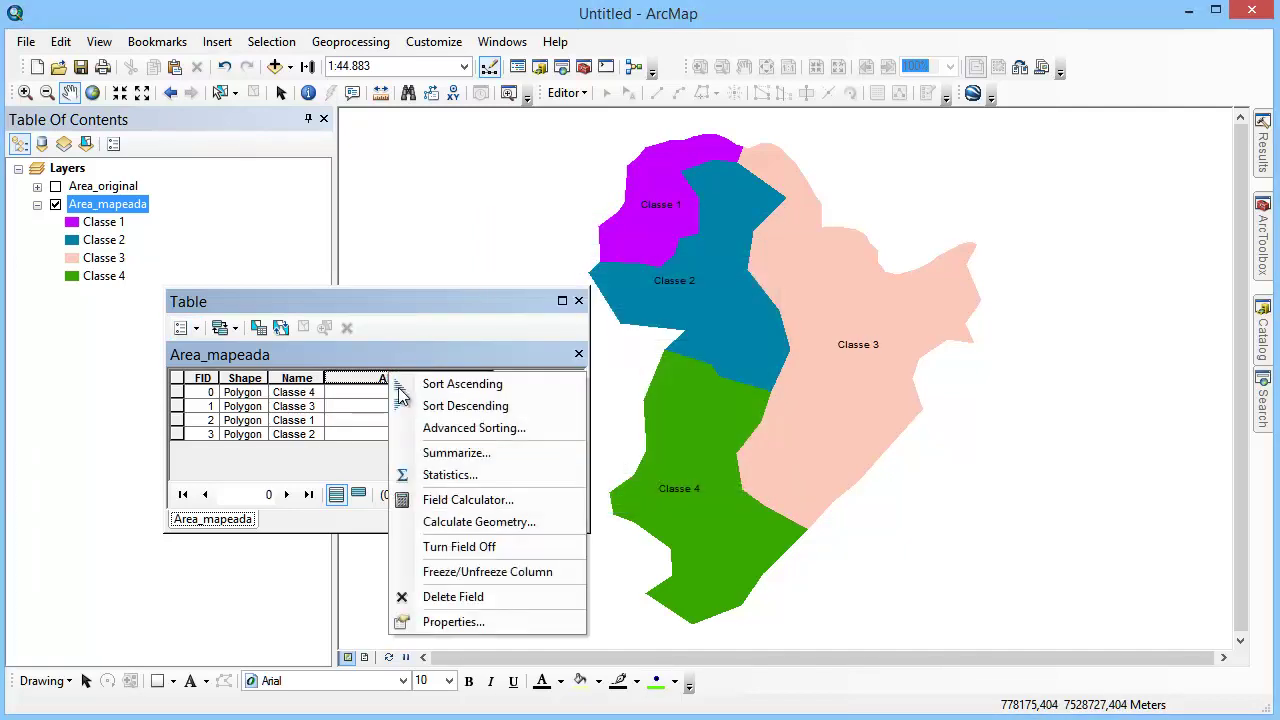
{"action": "left_click", "coordinate": [544, 525]}
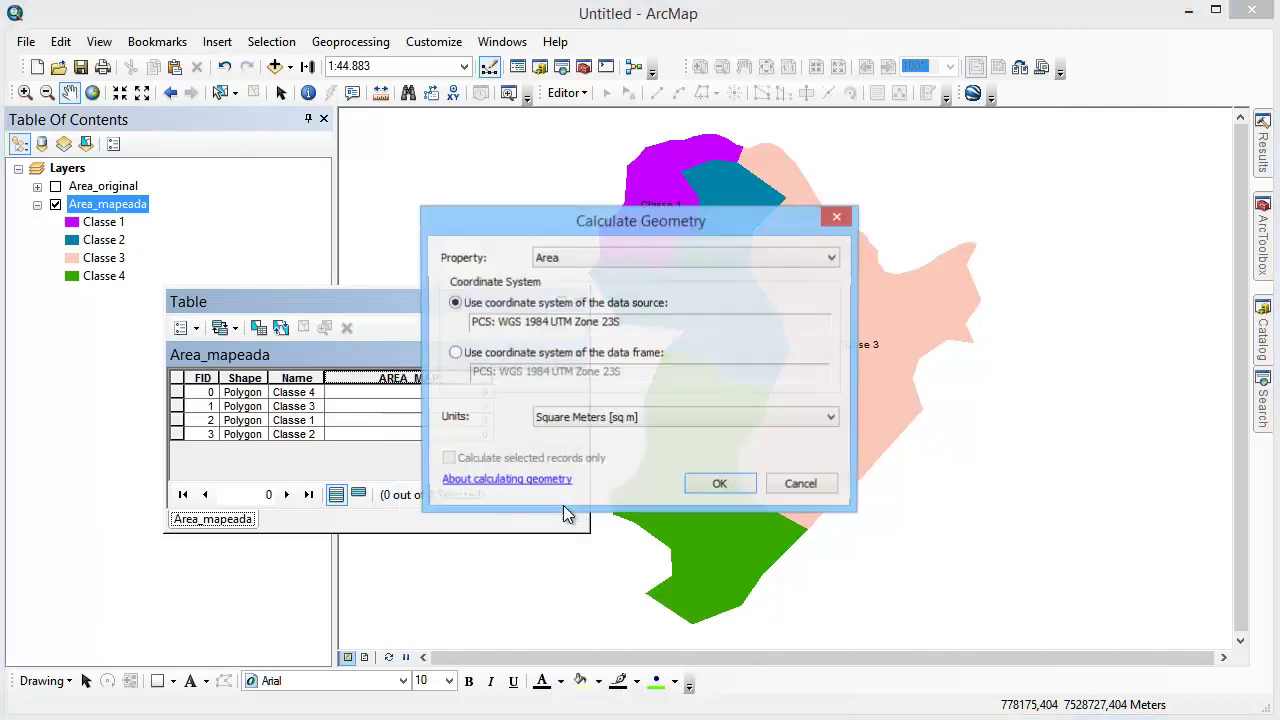
{"action": "left_click", "coordinate": [656, 413]}
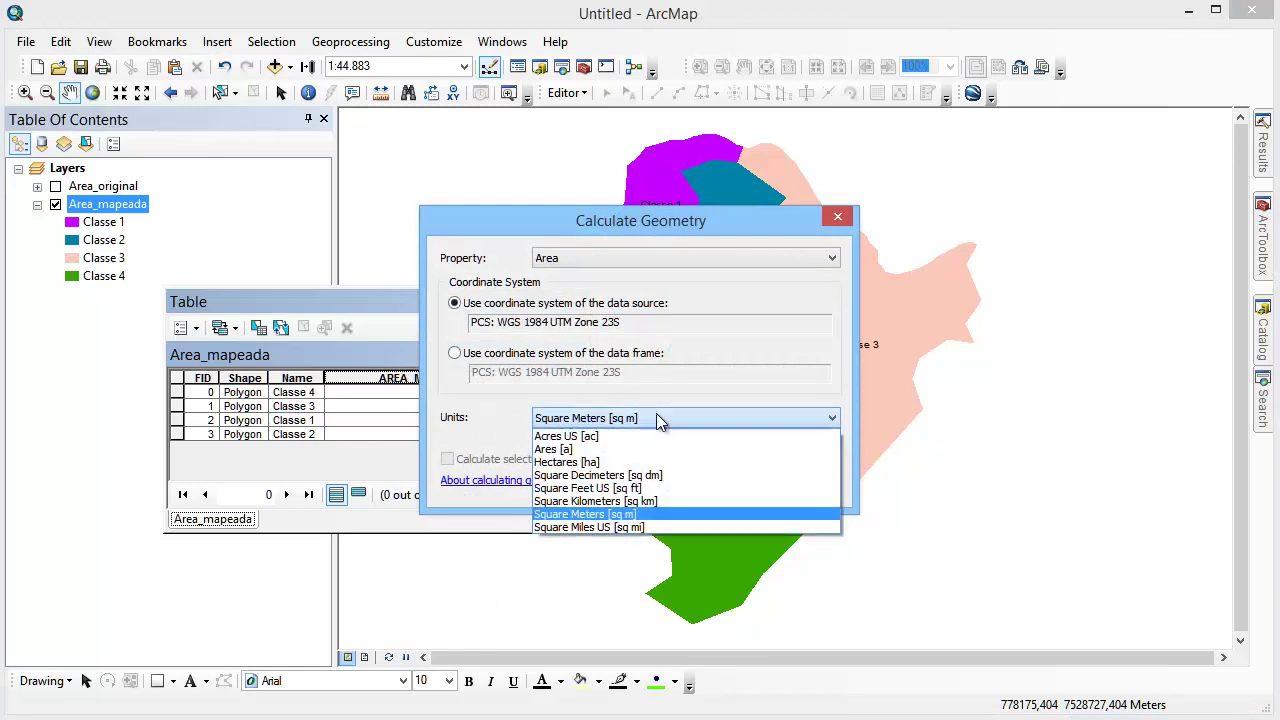
{"action": "left_click", "coordinate": [669, 501]}
{"action": "left_click", "coordinate": [722, 486]}
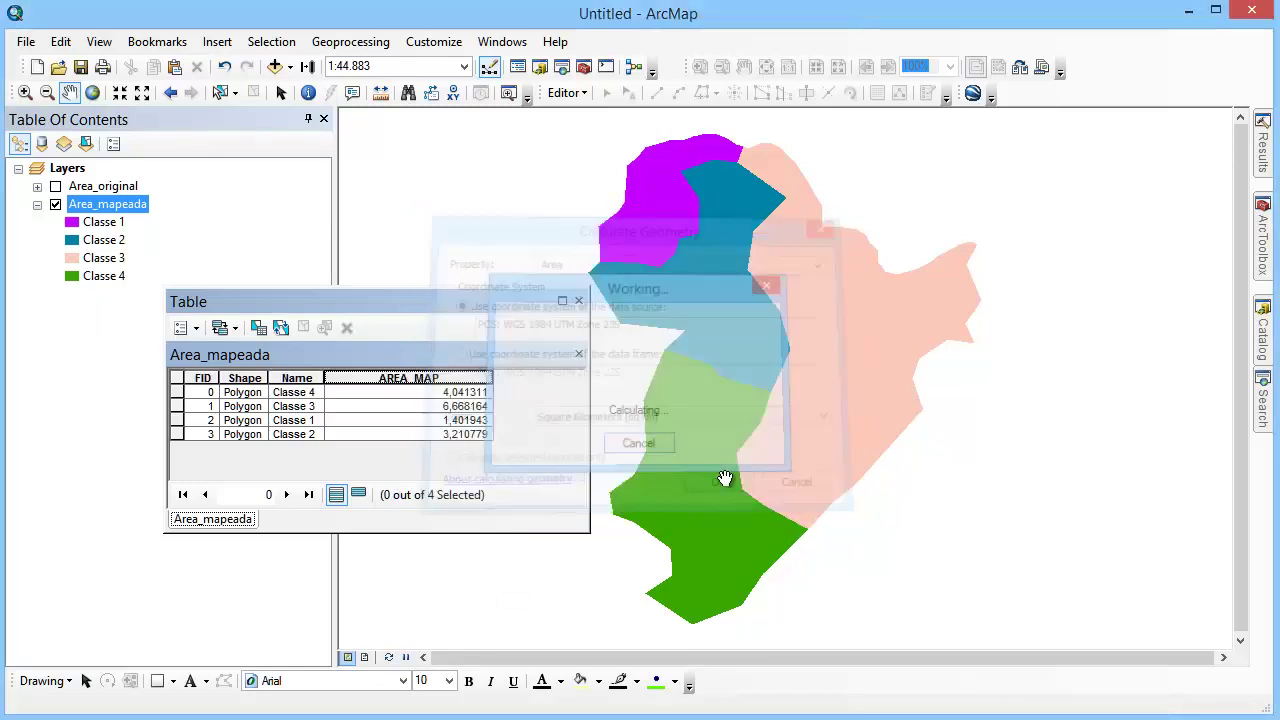
{"action": "left_click_drag", "start_coordinate": [490, 379], "coordinate": [395, 377]}
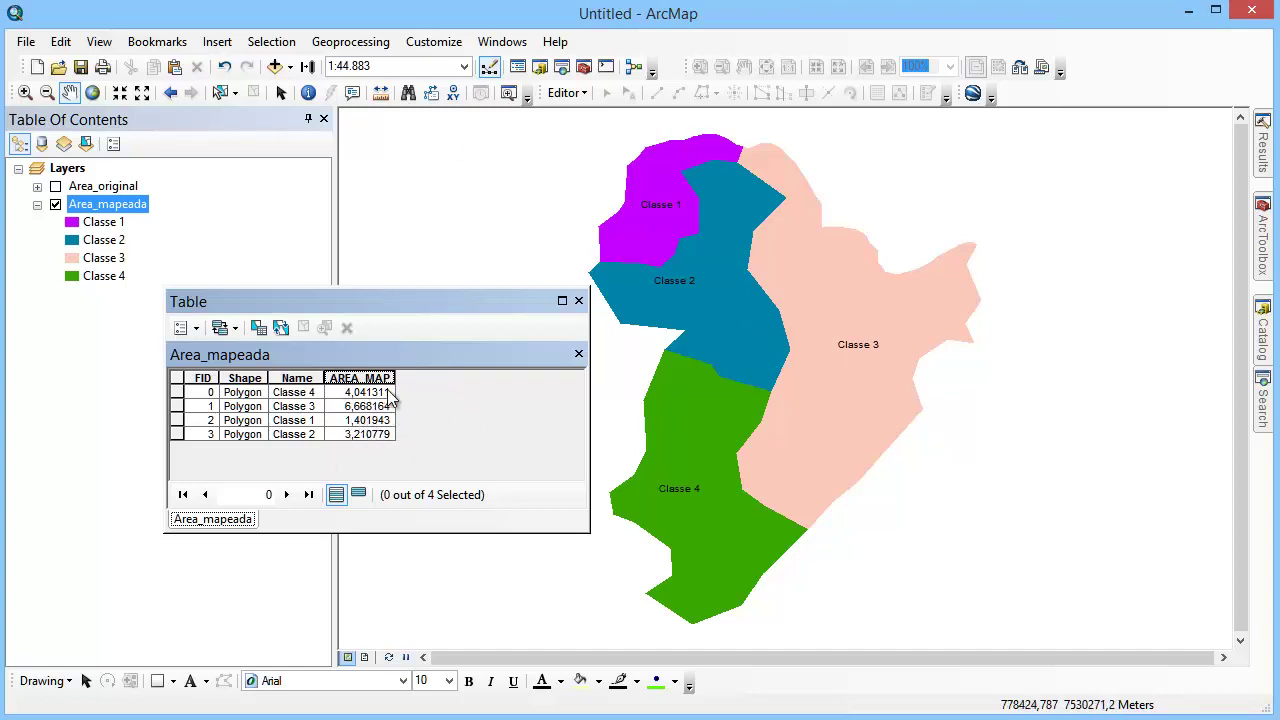
{"action": "left_click_drag", "start_coordinate": [396, 377], "coordinate": [412, 373]}
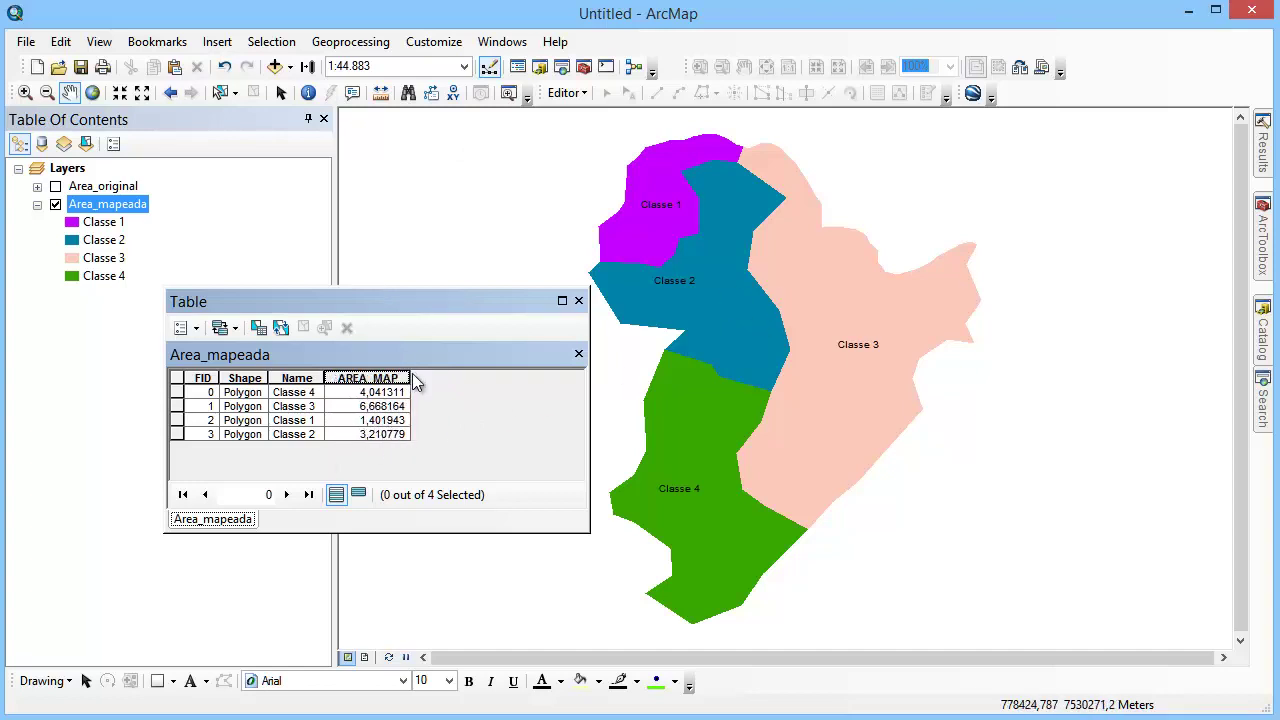
- Open the Area_original attribute table again and copy its record's AREA_KM2 value
{"action": "left_click", "coordinate": [100, 188]}
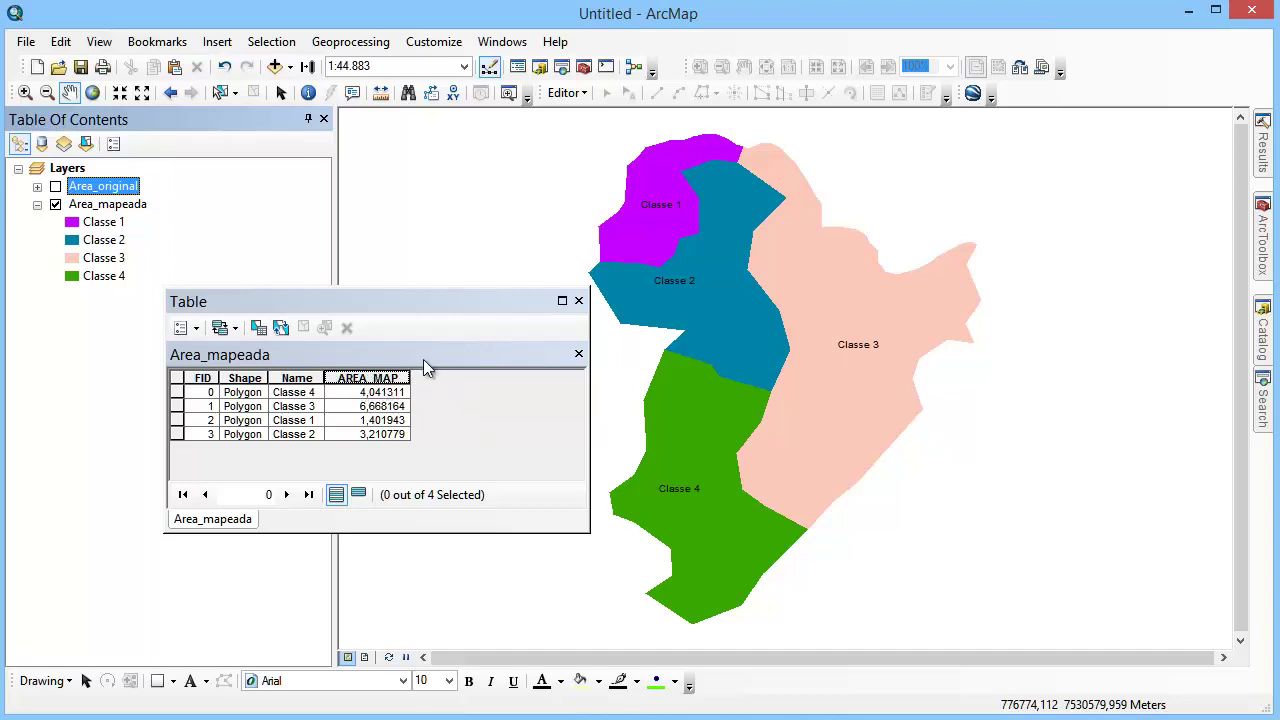
{"action": "right_click", "coordinate": [80, 187]}
{"action": "left_click", "coordinate": [200, 245]}
{"action": "right_click", "coordinate": [404, 394]}
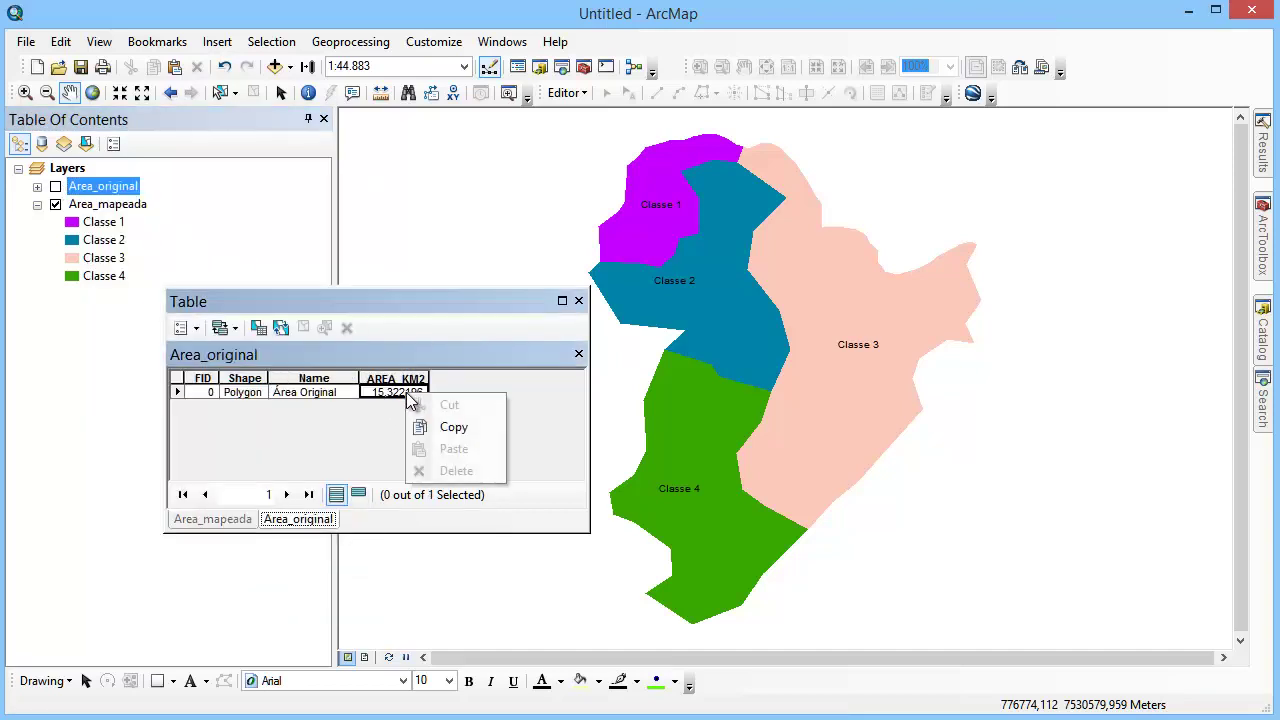
{"action": "left_click", "coordinate": [474, 434]}
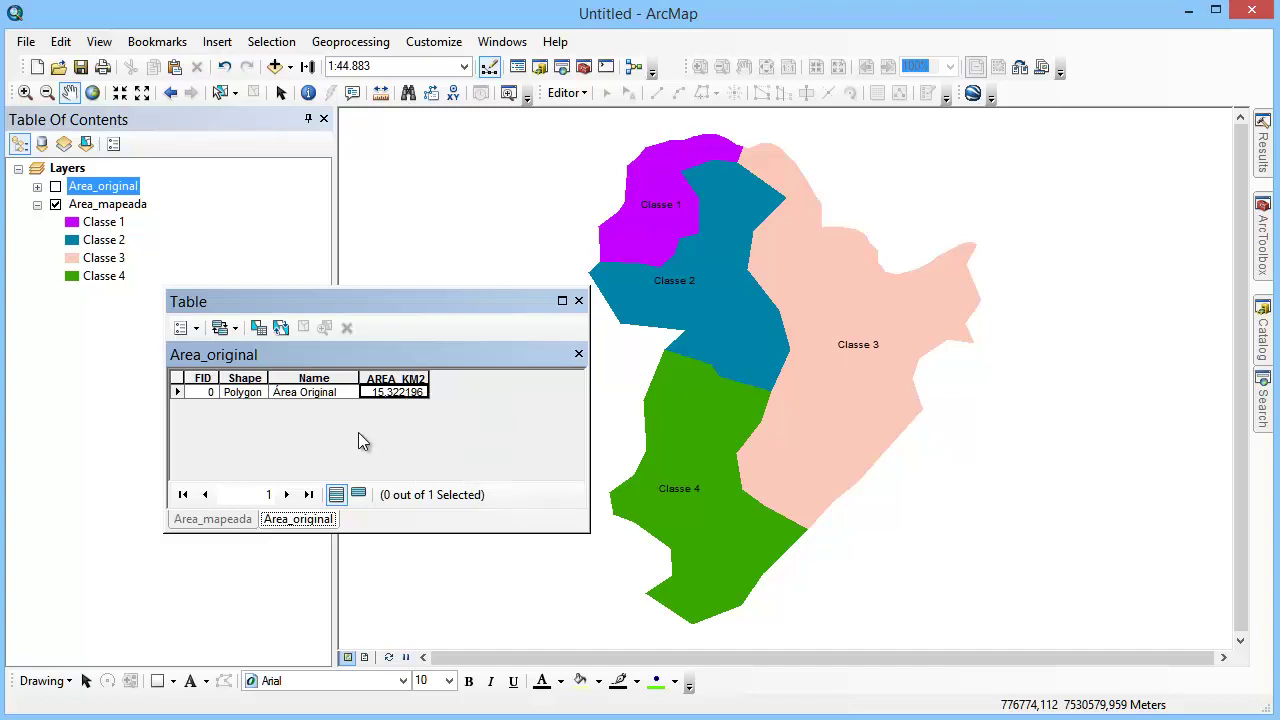
- Return to the Area_mapeada table and add a field named AREA_TOTAL of type Double
{"action": "left_click", "coordinate": [229, 514]}
{"action": "left_click", "coordinate": [200, 328]}
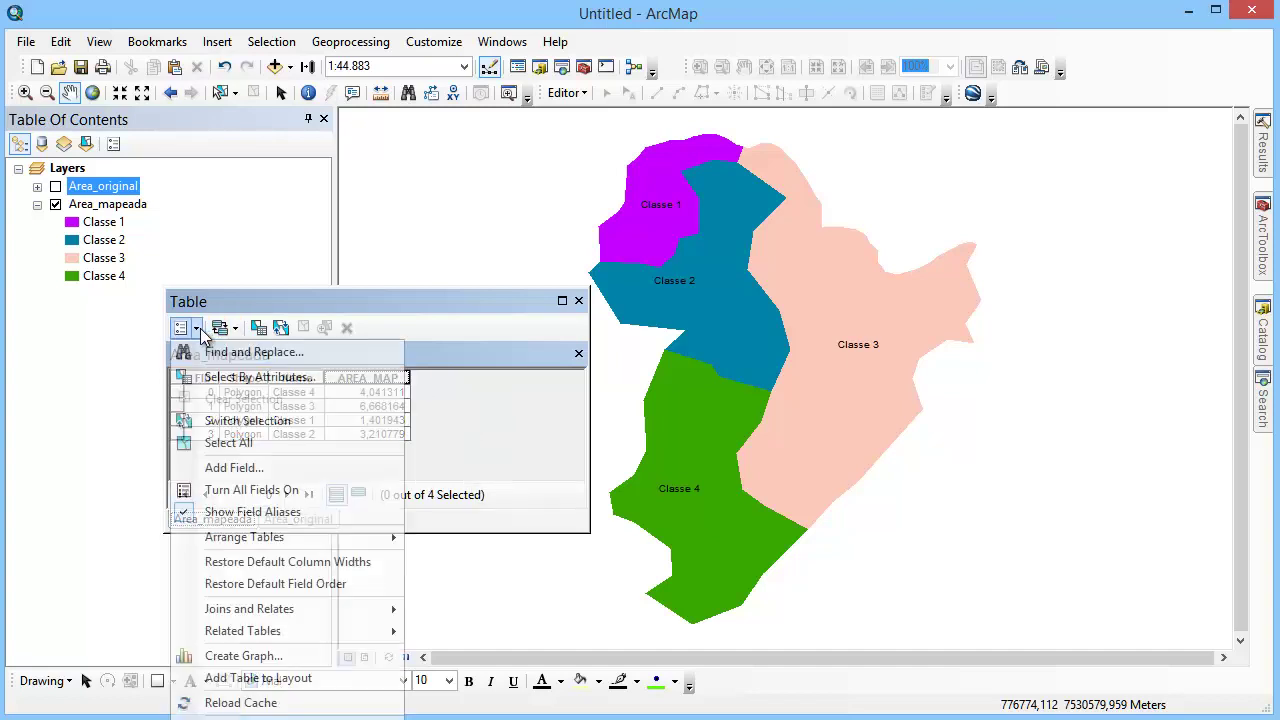
{"action": "left_click", "coordinate": [263, 467]}
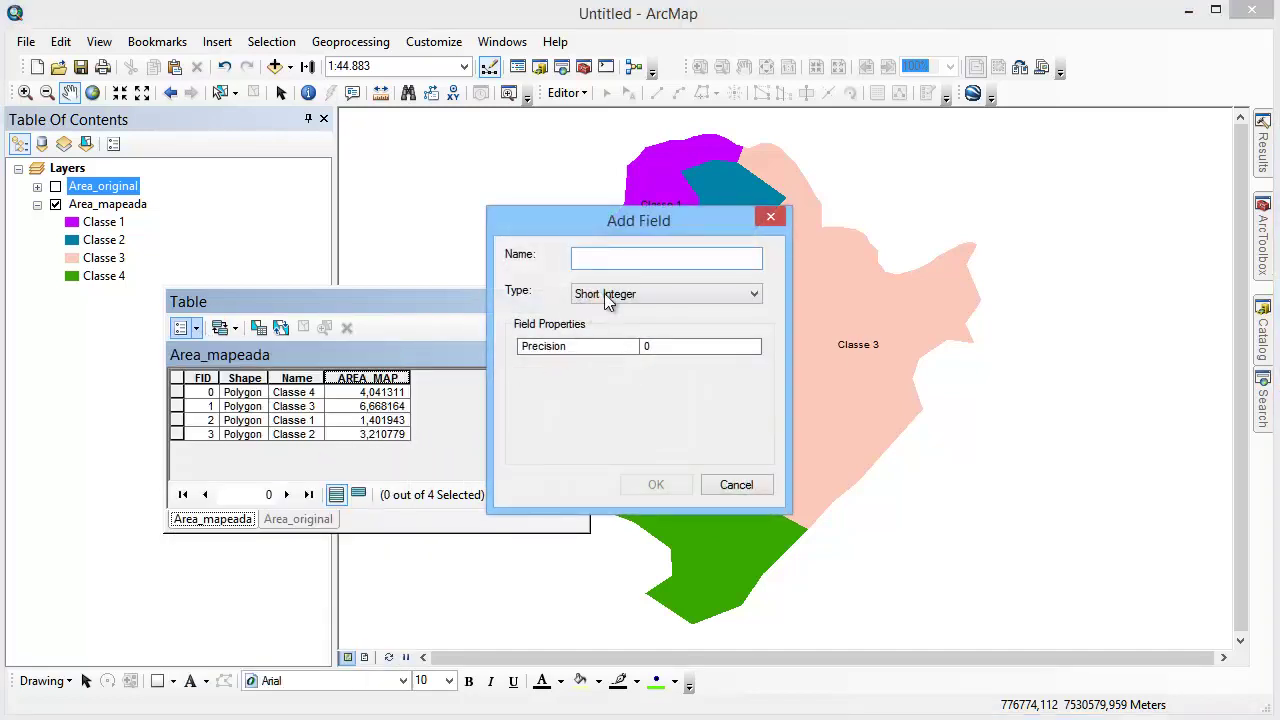
{"action": "type", "text": "AREA_TOTAL"}
{"action": "left_click", "coordinate": [616, 289]}
{"action": "left_click", "coordinate": [619, 360]}
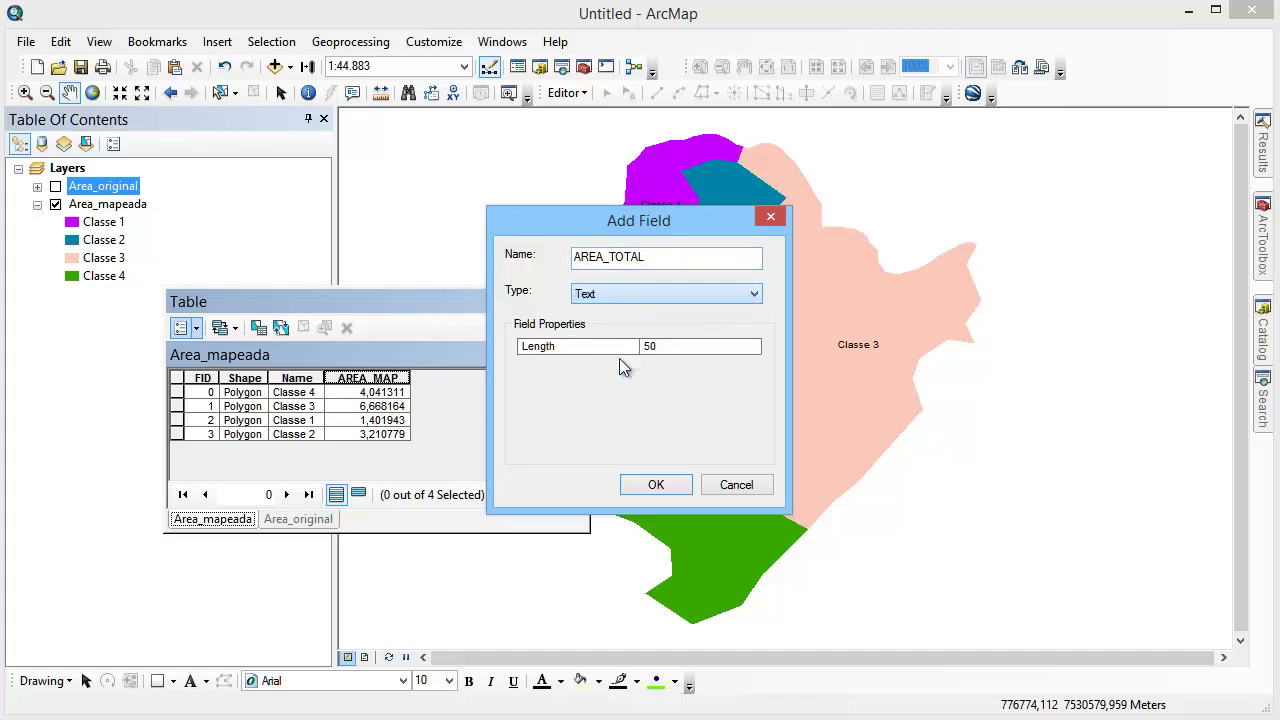
{"action": "left_click", "coordinate": [611, 297]}
{"action": "left_click", "coordinate": [609, 352]}
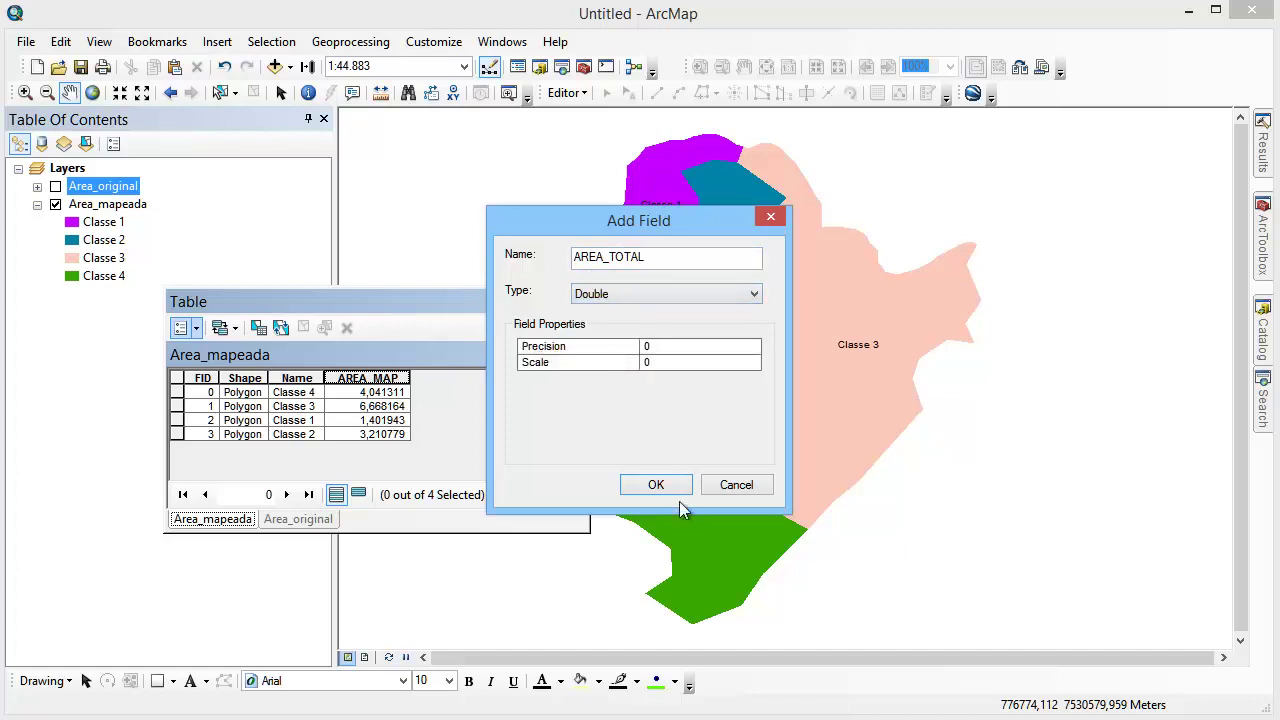
{"action": "left_click", "coordinate": [652, 484]}
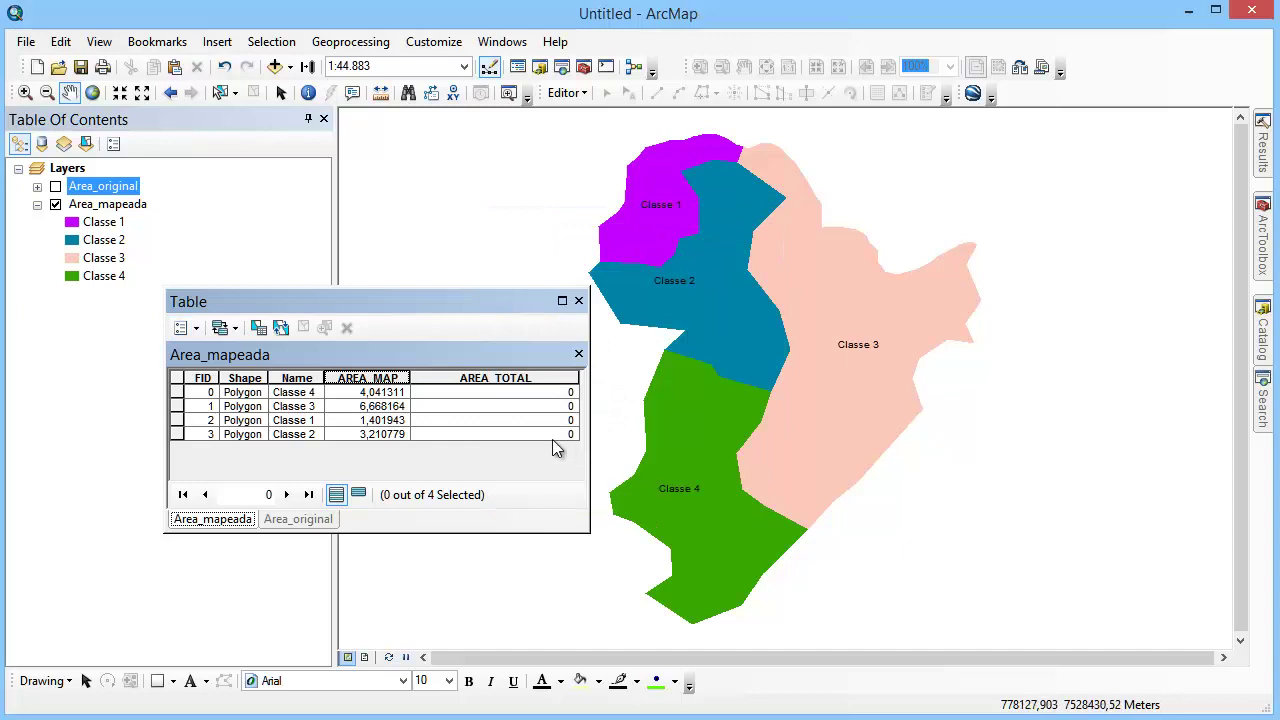
- Fill AREA_TOTAL with the copied total area as 15.322196, using a decimal point, through the Field Calculator, and narrow the column
{"action": "right_click", "coordinate": [487, 379]}
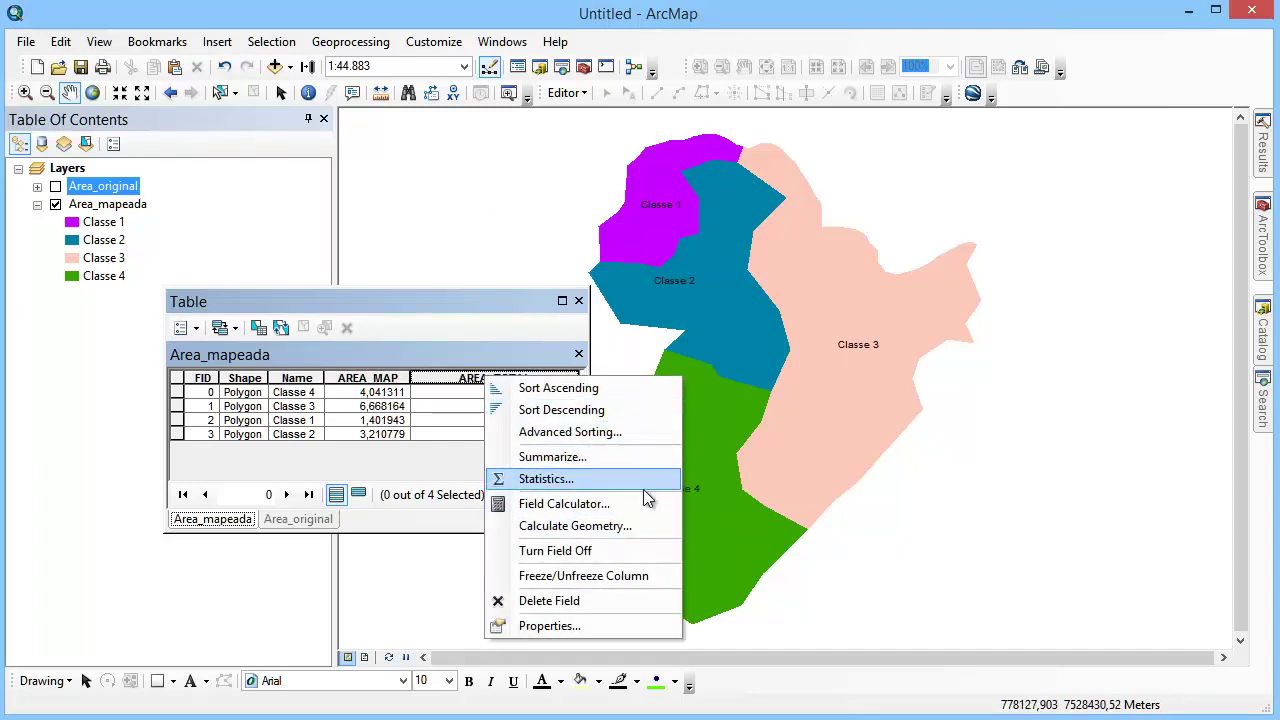
{"action": "left_click", "coordinate": [645, 503]}
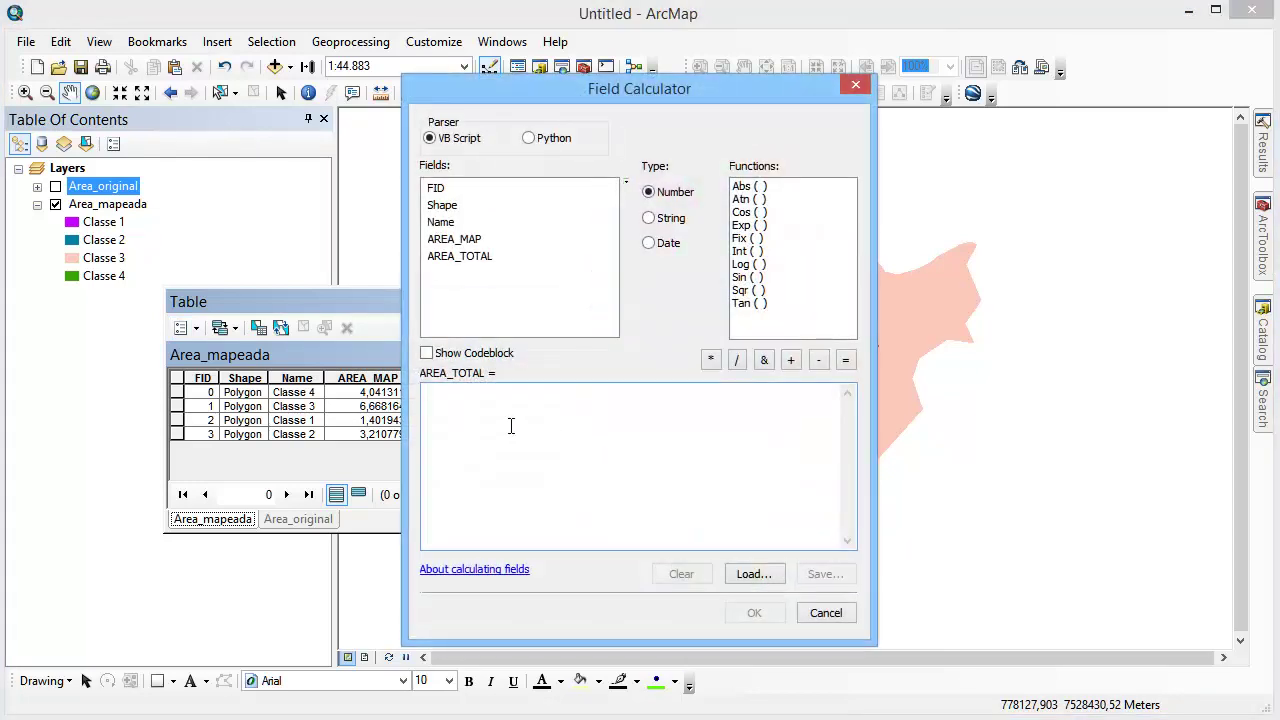
{"action": "key", "text": "ctrl+v"}
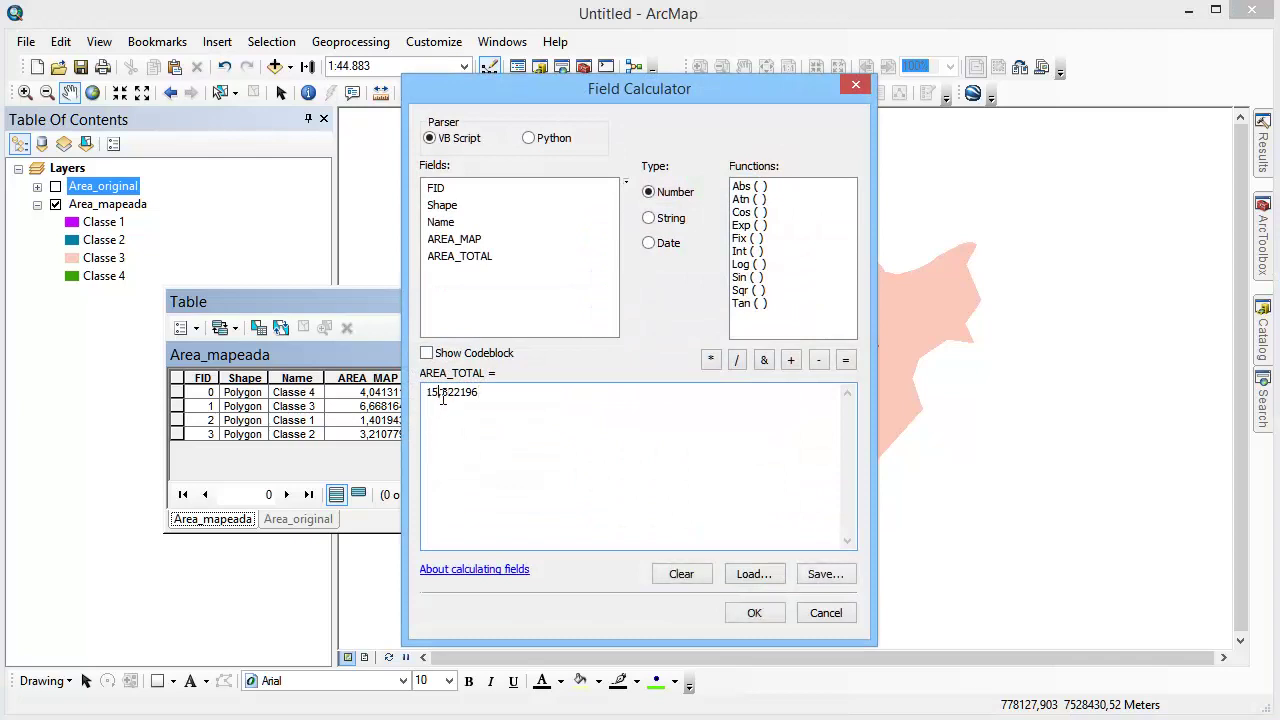
{"action": "key", "text": "Delete"}
{"action": "type", "text": "."}
{"action": "key", "text": "Delete"}
{"action": "left_click", "coordinate": [758, 619]}
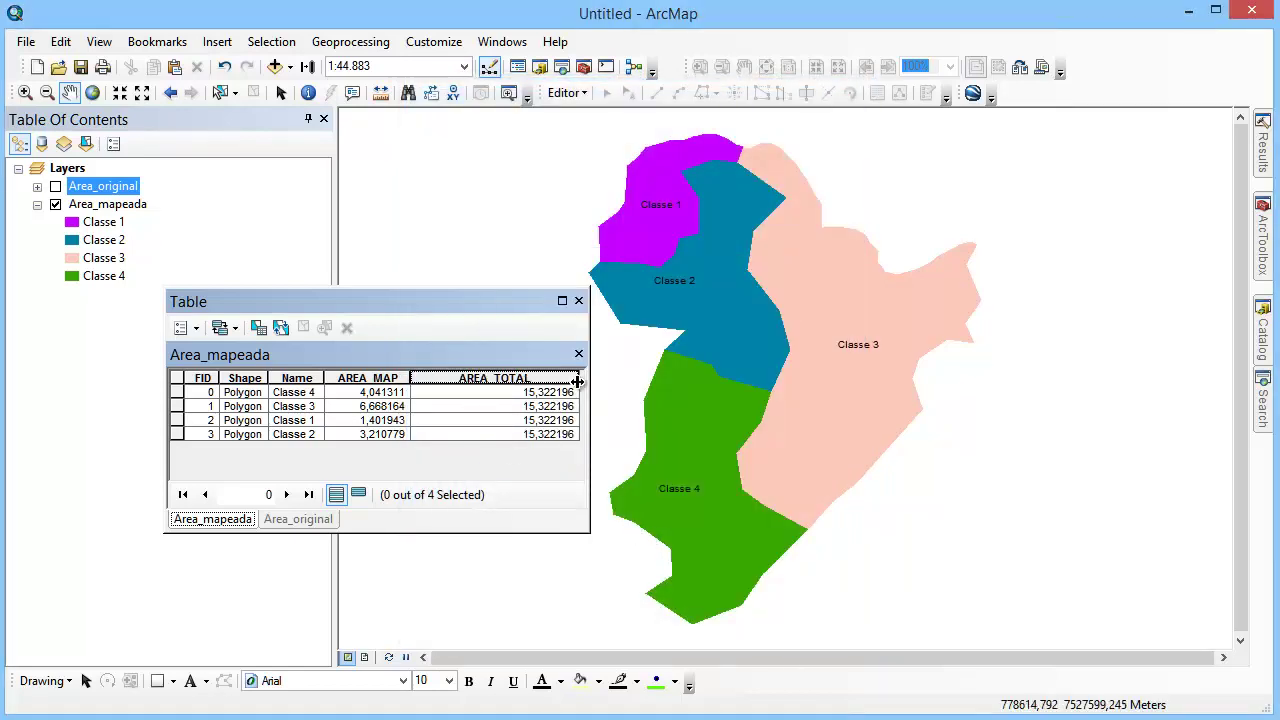
{"action": "left_click_drag", "start_coordinate": [577, 381], "coordinate": [489, 380]}
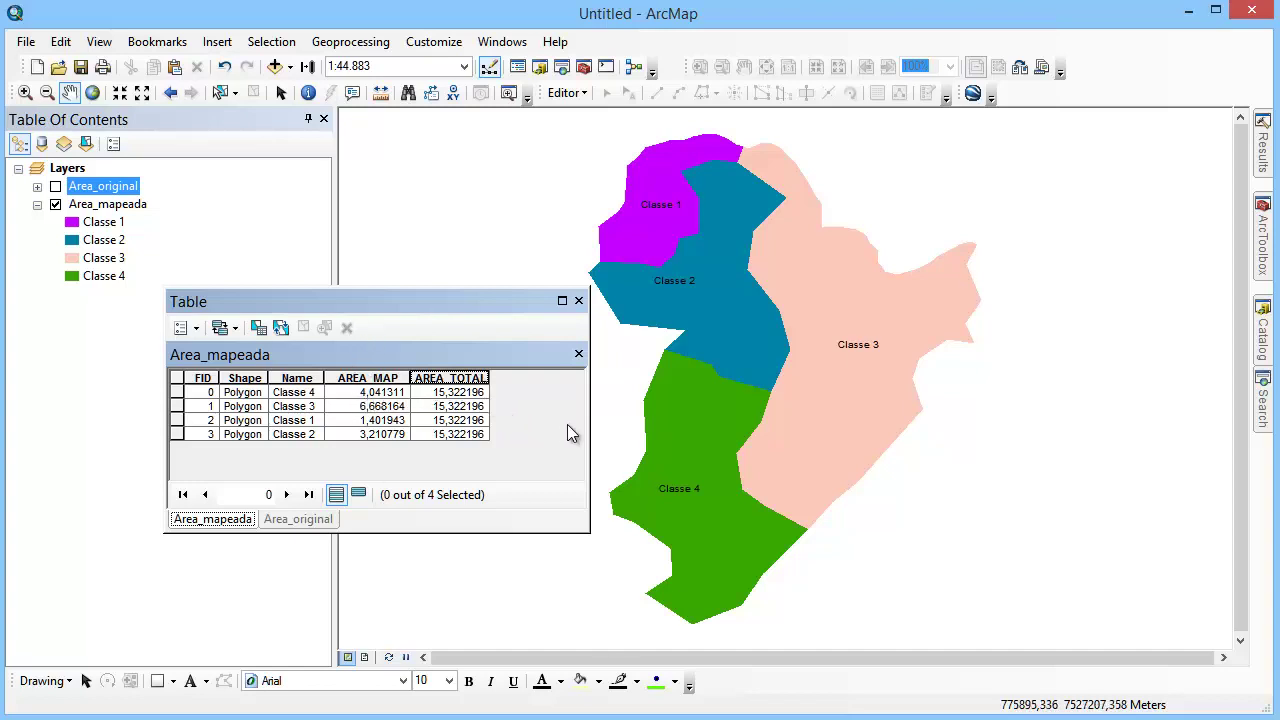
- Widen the table window and add a field named PERC_COB of type Double to Area_mapeada
{"action": "left_click_drag", "start_coordinate": [589, 424], "coordinate": [720, 422]}
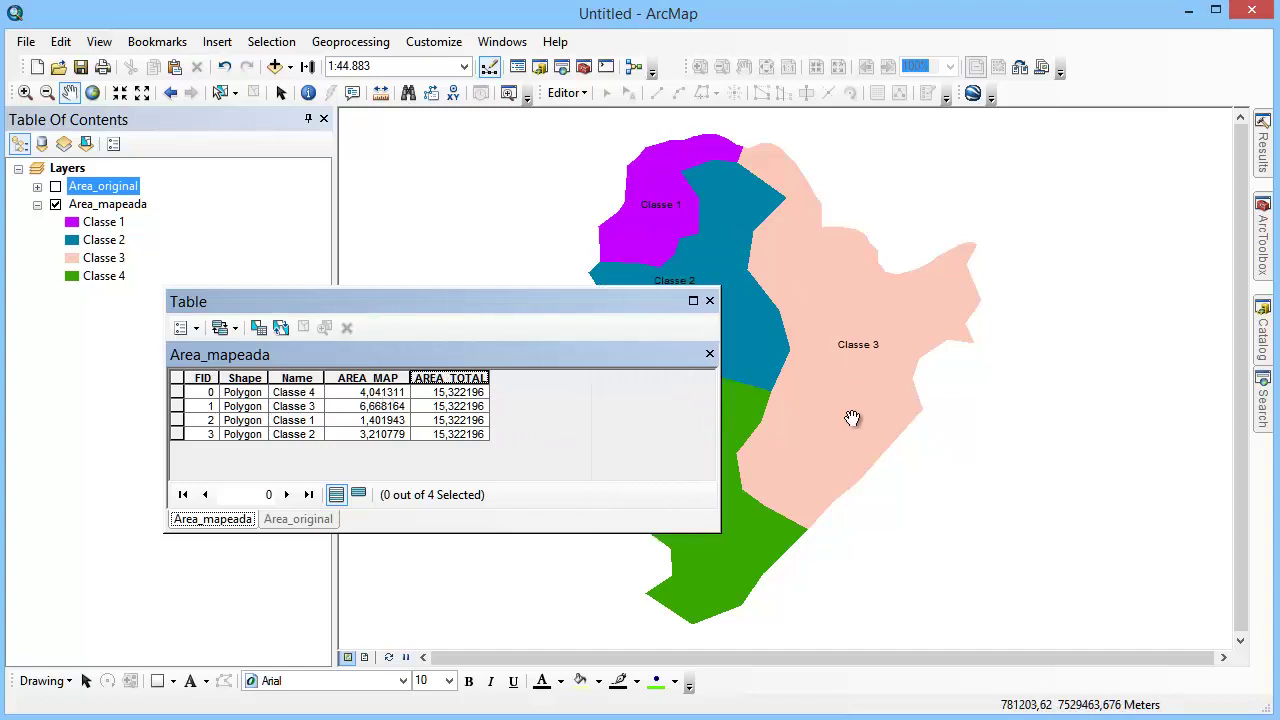
{"action": "left_click", "coordinate": [182, 328]}
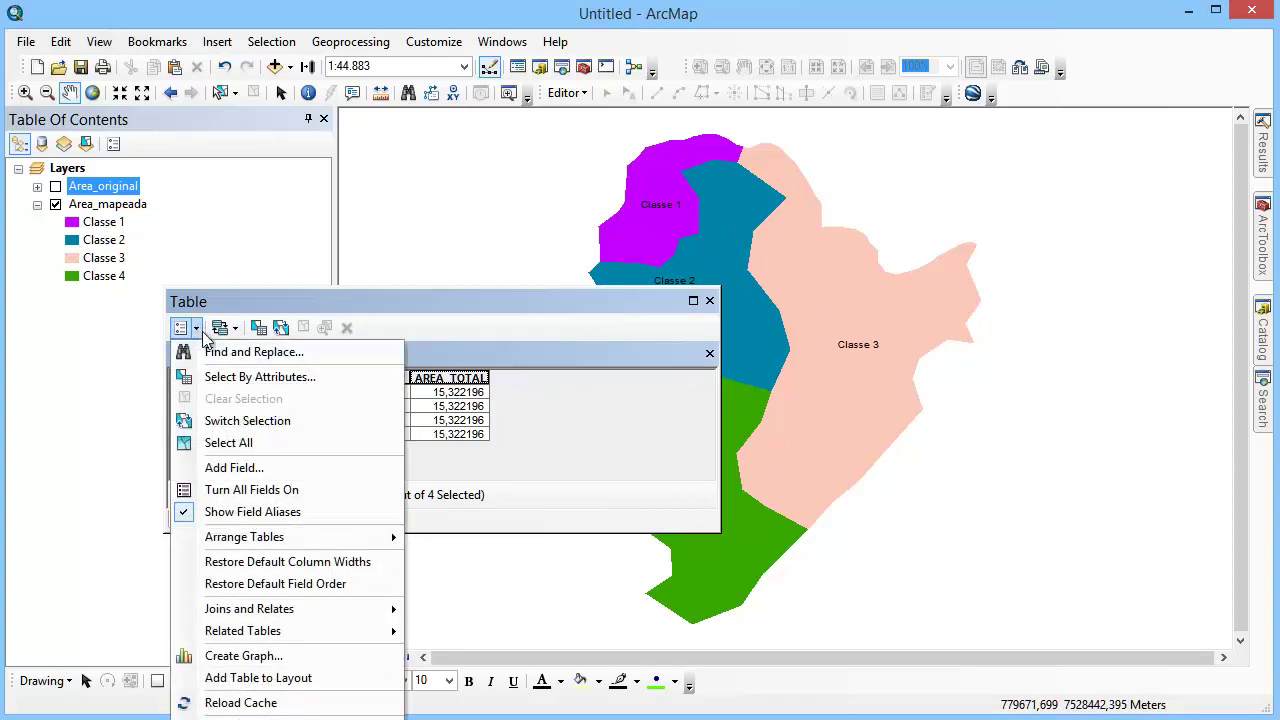
{"action": "left_click", "coordinate": [267, 466]}
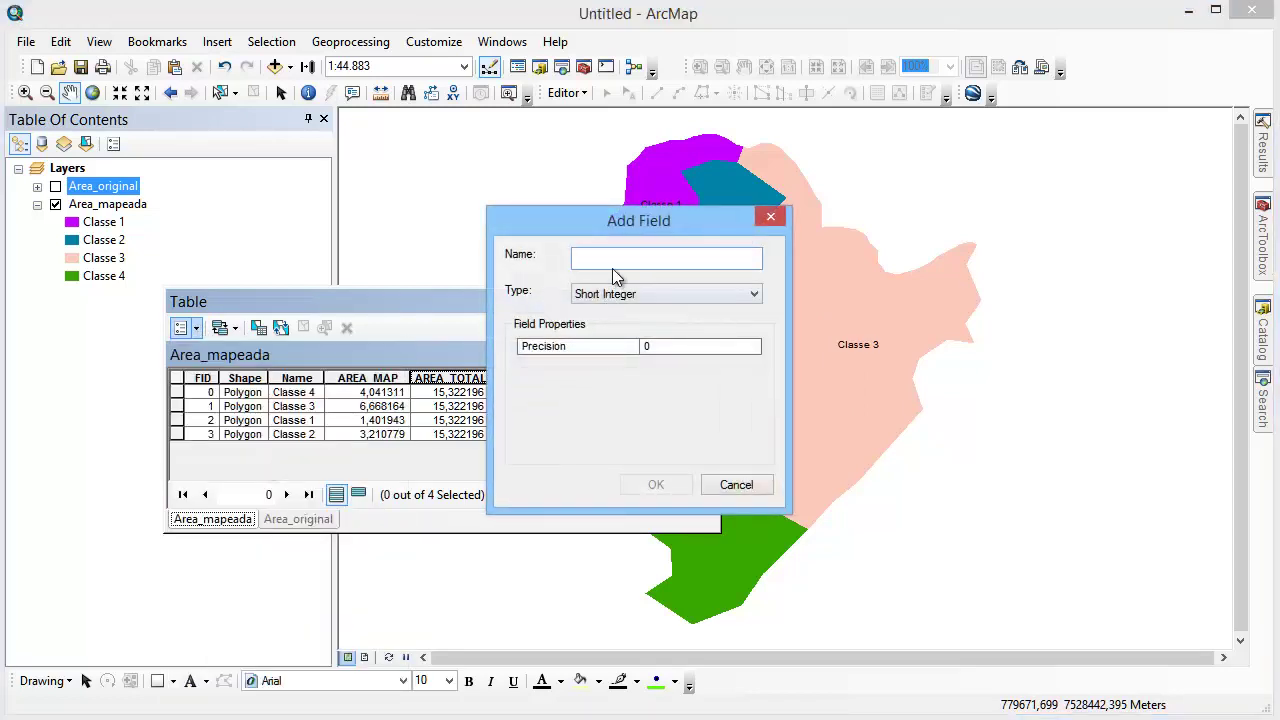
{"action": "type", "text": "PERC_COB"}
{"action": "left_click", "coordinate": [644, 295]}
{"action": "left_click", "coordinate": [654, 350]}
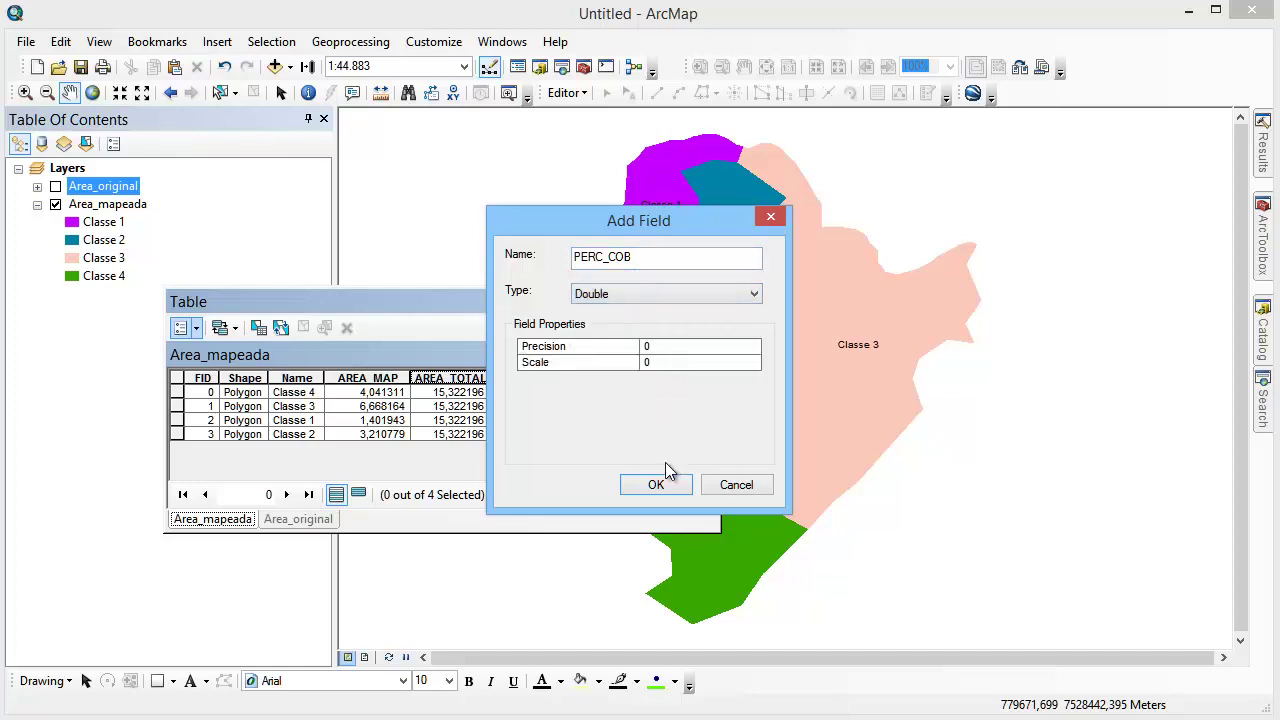
{"action": "left_click", "coordinate": [656, 487]}
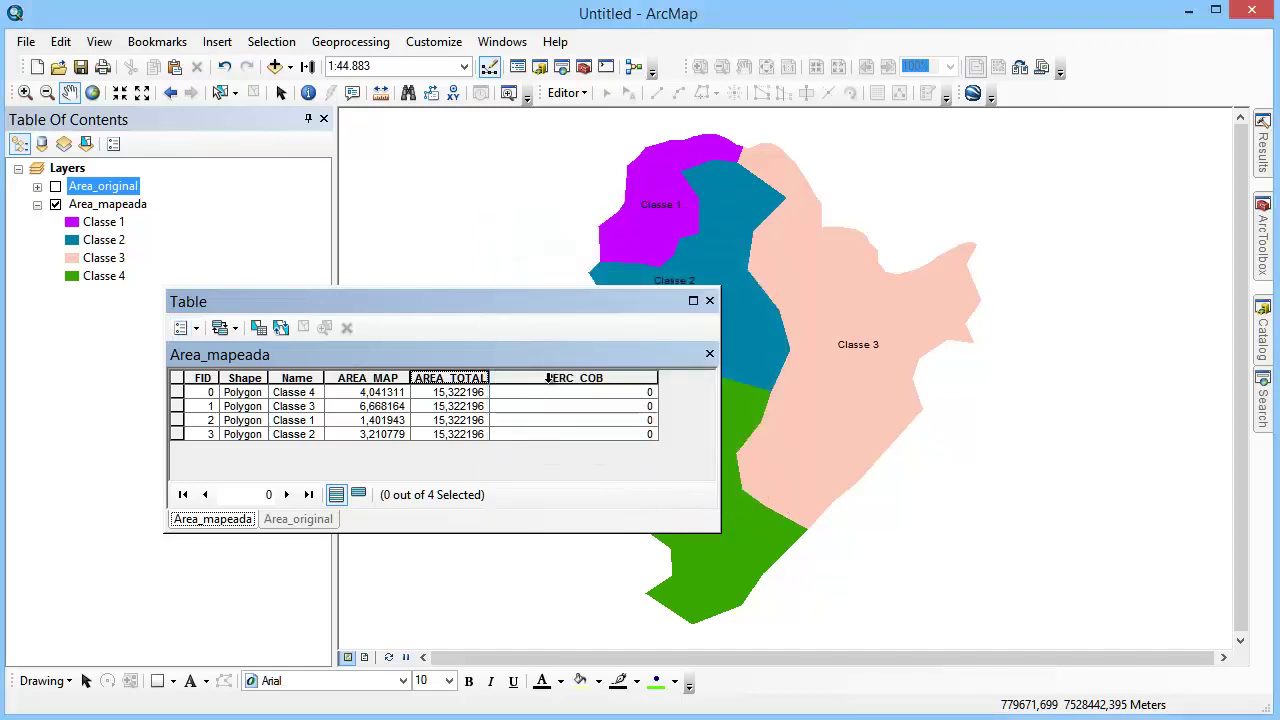
- Calculate PERC_COB as ( [AREA_MAP] / [AREA_TOTAL]) *100 with the Field Calculator, narrow the table window and move it off the map polygons
{"action": "right_click", "coordinate": [548, 378]}
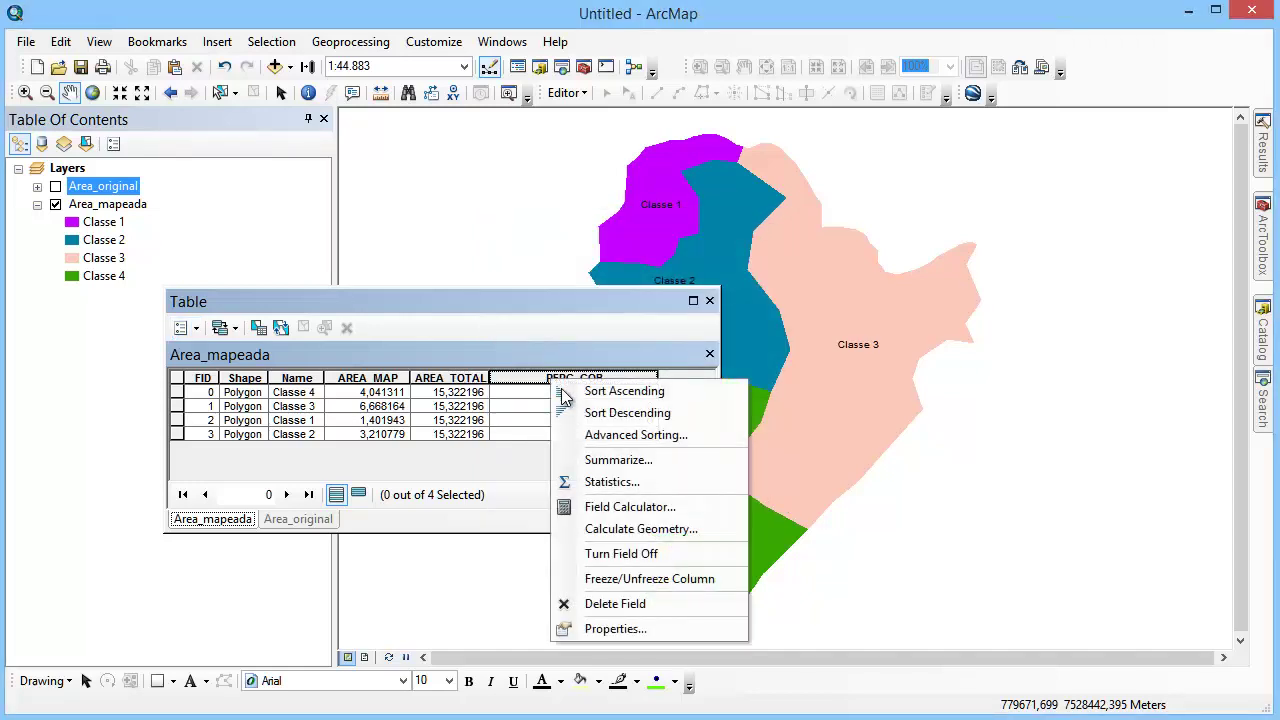
{"action": "left_click", "coordinate": [684, 504]}
{"action": "left_click_drag", "start_coordinate": [482, 392], "coordinate": [342, 397]}
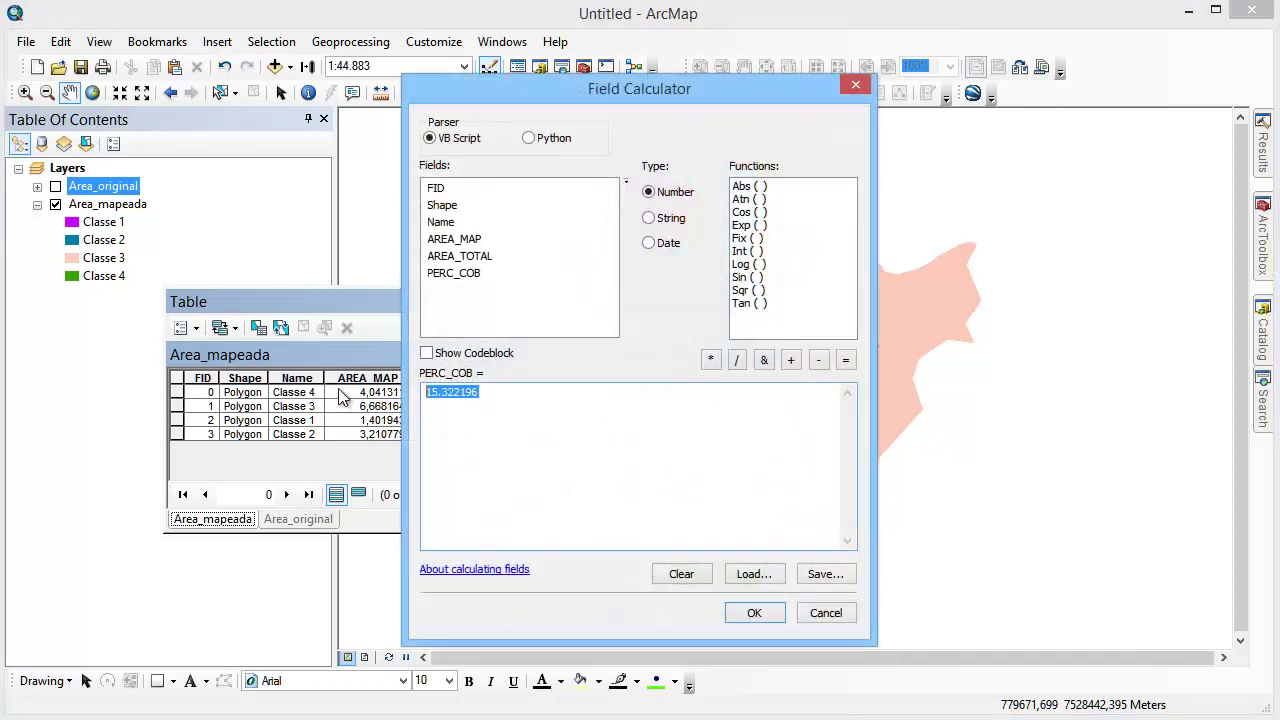
{"action": "key", "text": "BackSpace"}
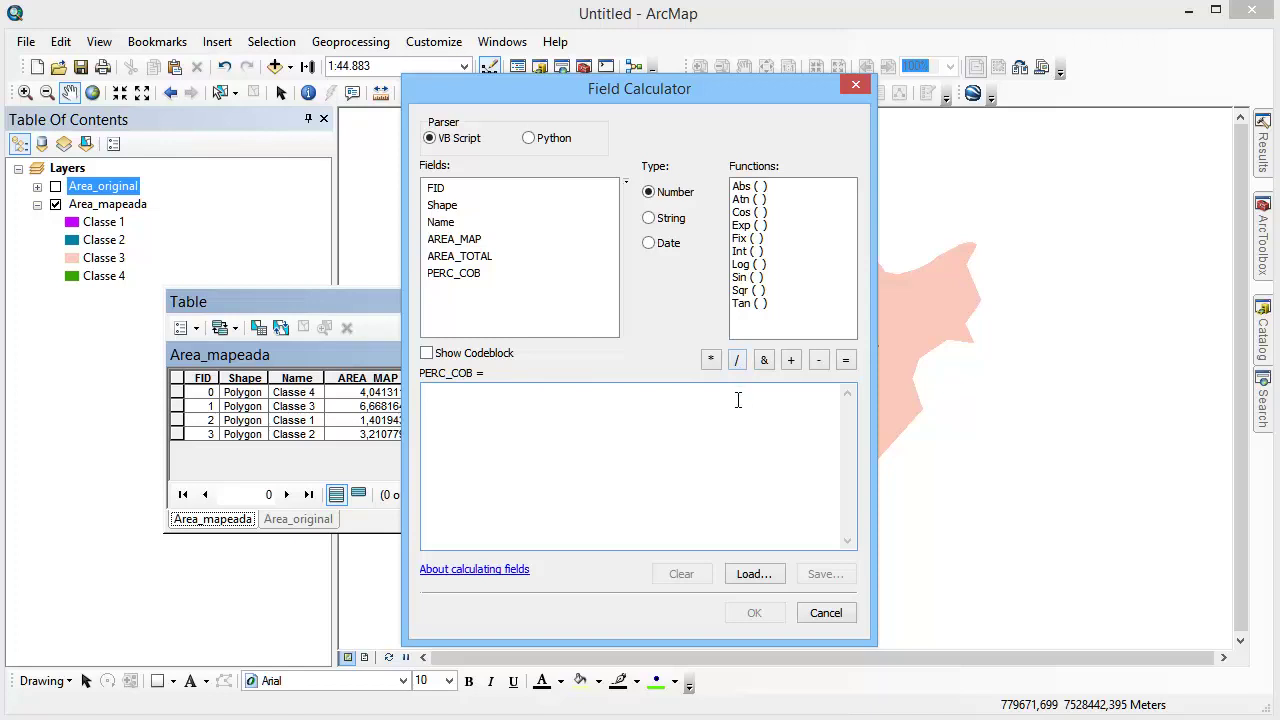
{"action": "type", "text": "("}
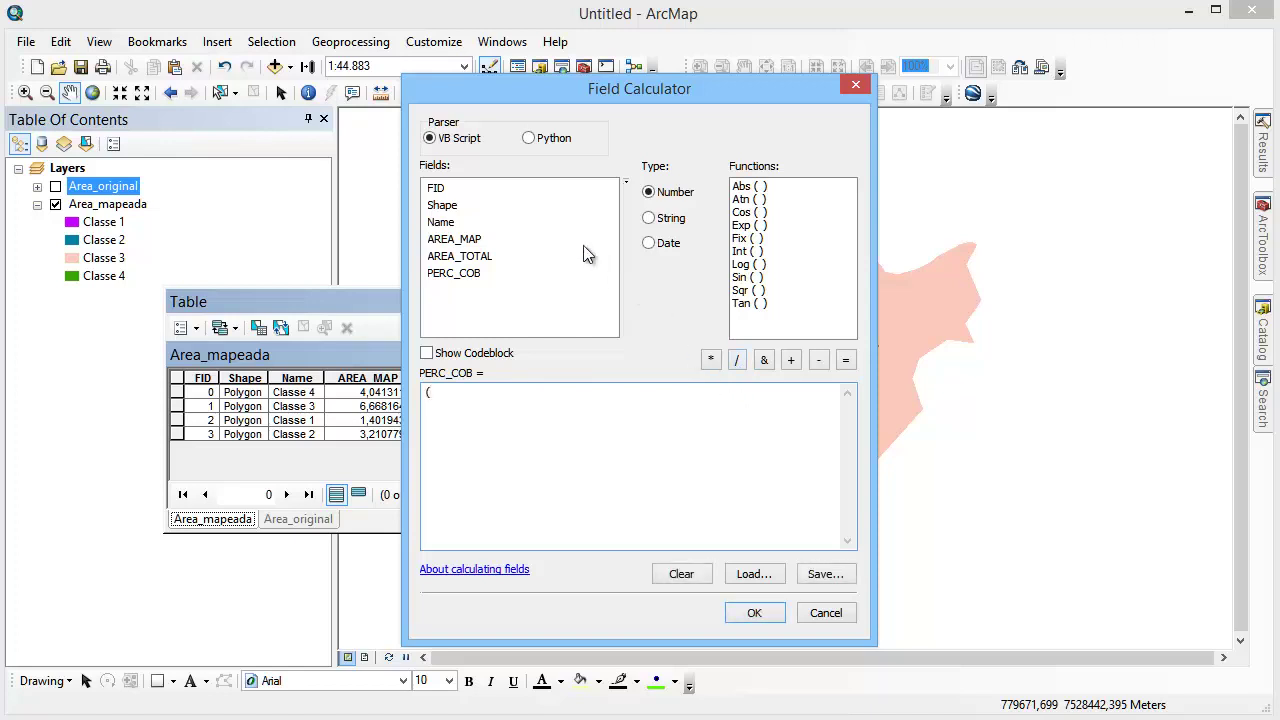
{"action": "double_click", "coordinate": [456, 244]}
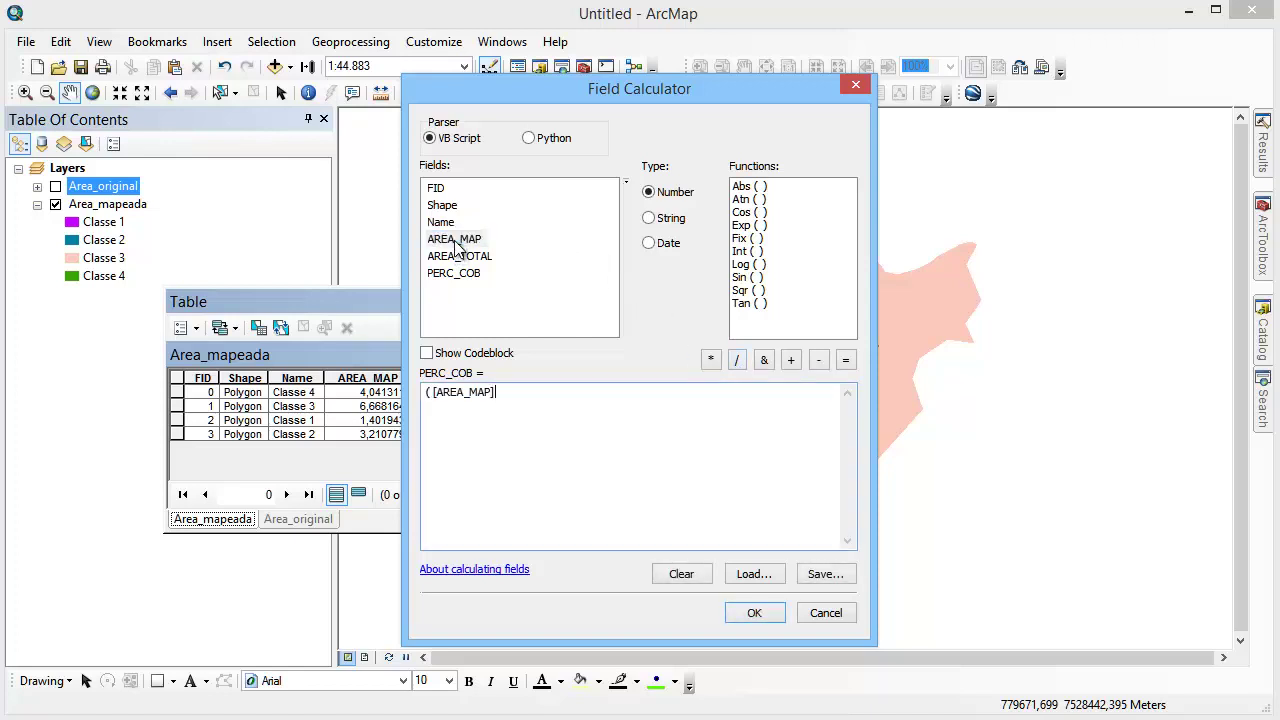
{"action": "left_click", "coordinate": [736, 360]}
{"action": "double_click", "coordinate": [468, 258]}
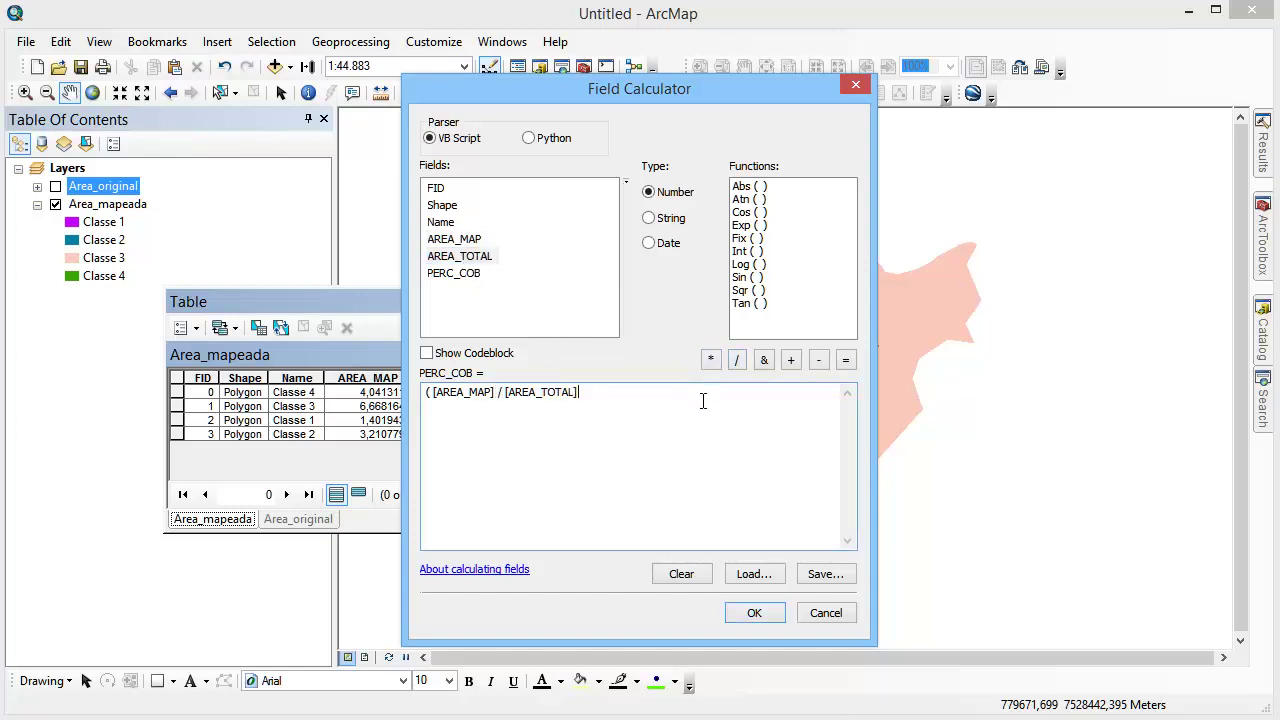
{"action": "left_click", "coordinate": [714, 365]}
{"action": "type", "text": "100"}
{"action": "left_click", "coordinate": [767, 613]}
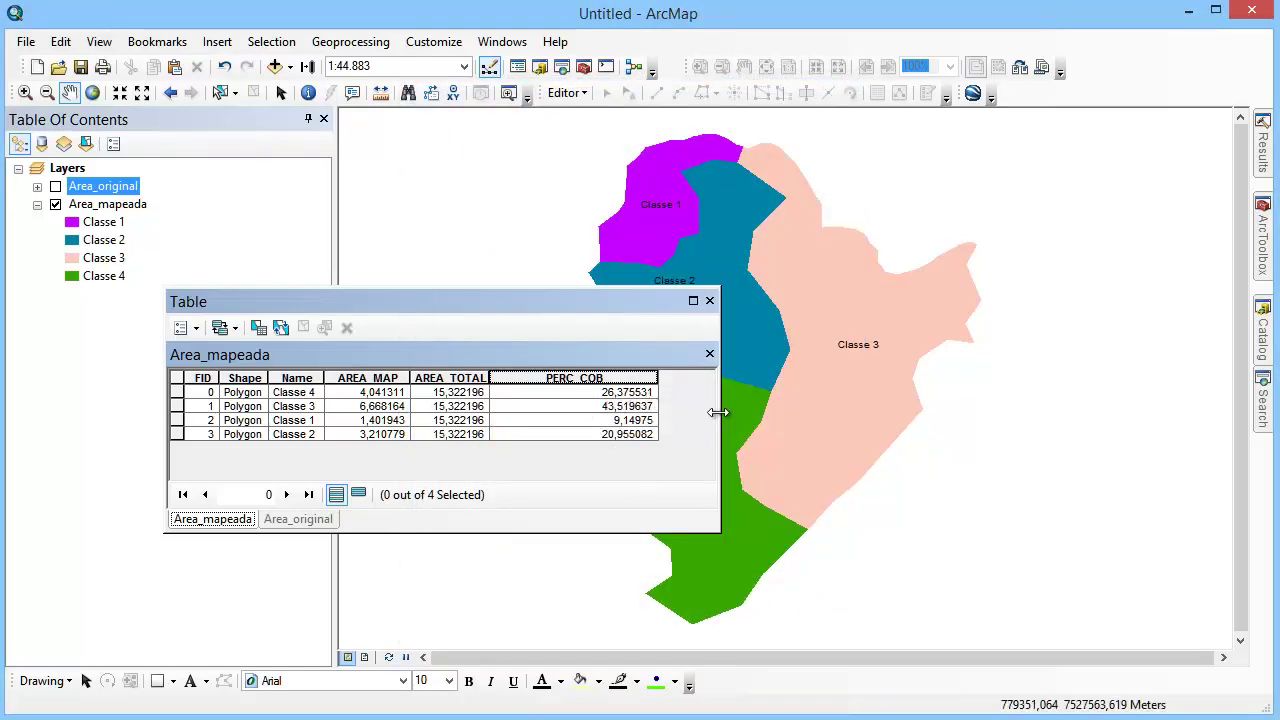
{"action": "left_click_drag", "start_coordinate": [720, 412], "coordinate": [682, 412]}
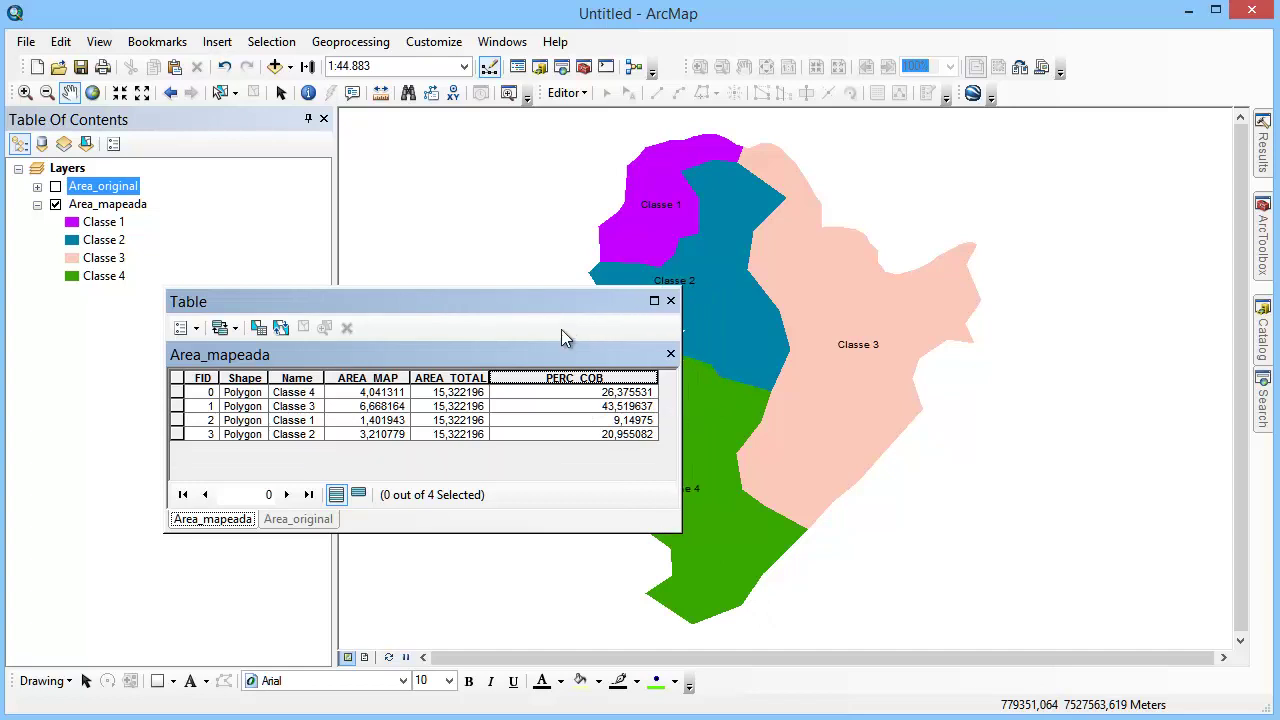
{"action": "left_click_drag", "start_coordinate": [504, 314], "coordinate": [407, 337]}
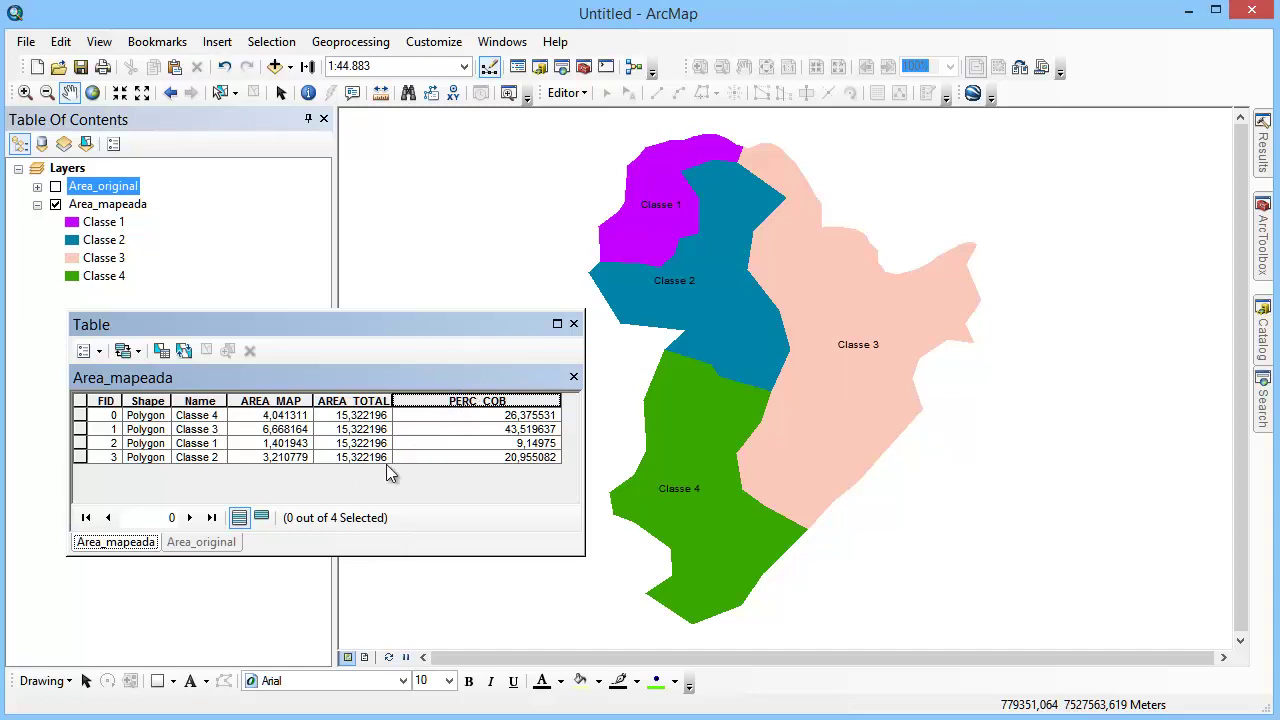
- Switch to Excel and examine the rule-of-three cells C6 to D7 and the F6 formula against the attribute table, and return to ArcMap
{"action": "key", "text": "alt+Tab"}
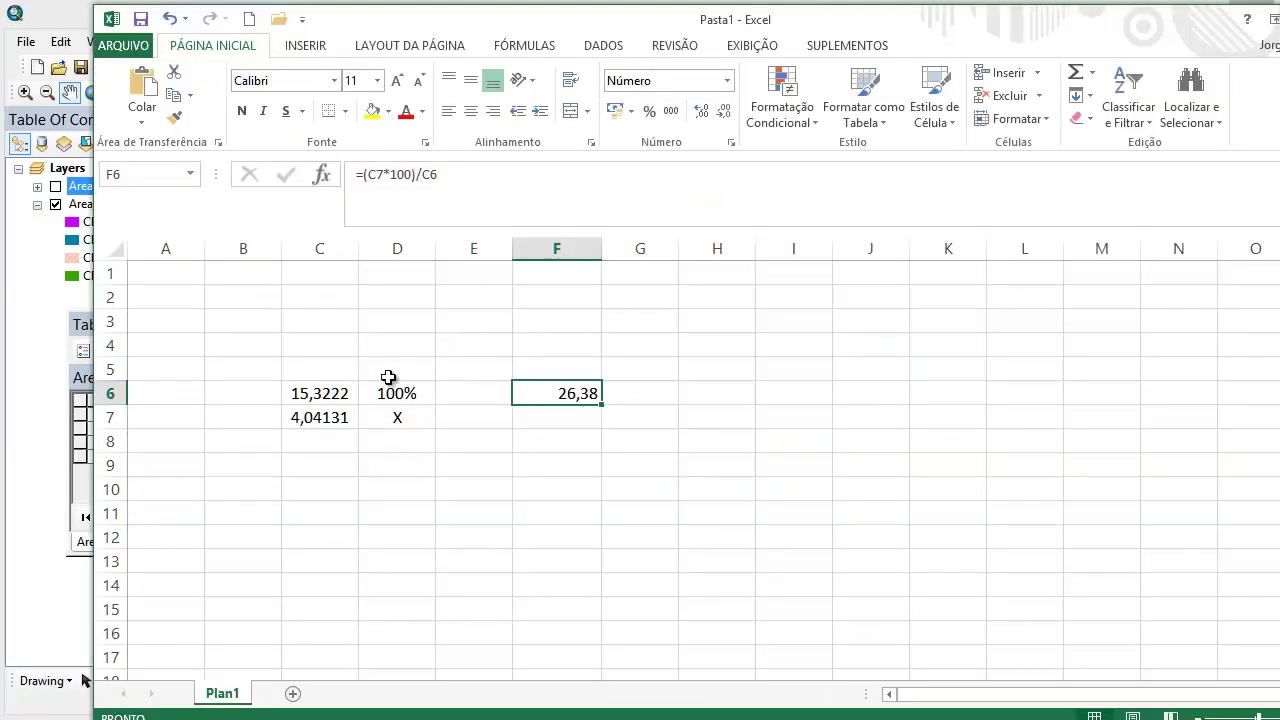
{"action": "left_click", "coordinate": [347, 400]}
{"action": "left_click", "coordinate": [314, 415]}
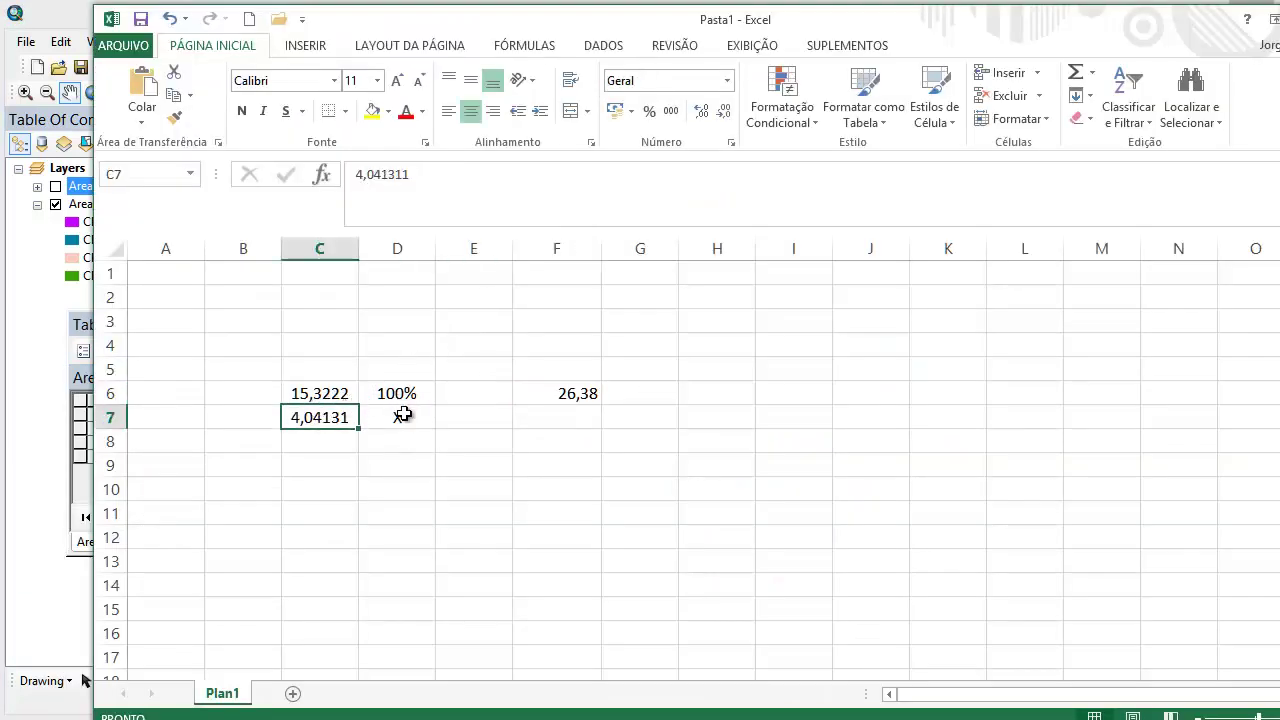
{"action": "left_click", "coordinate": [305, 396]}
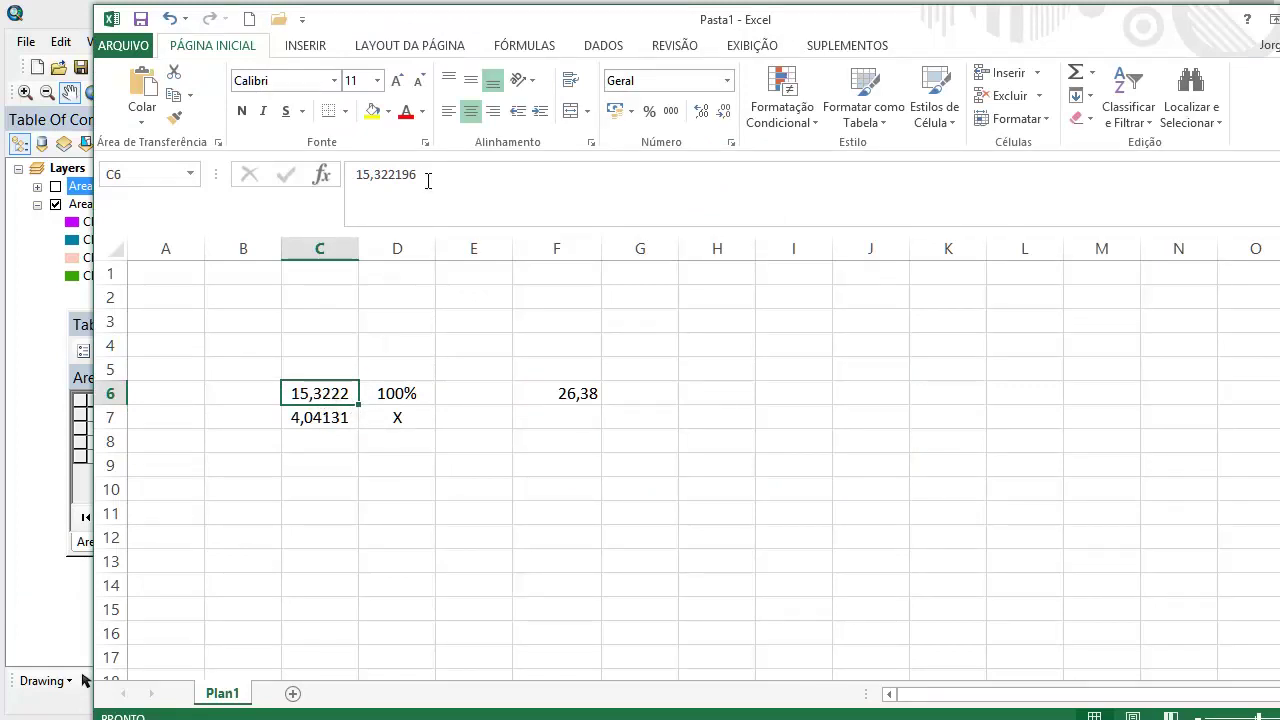
{"action": "left_click", "coordinate": [397, 394]}
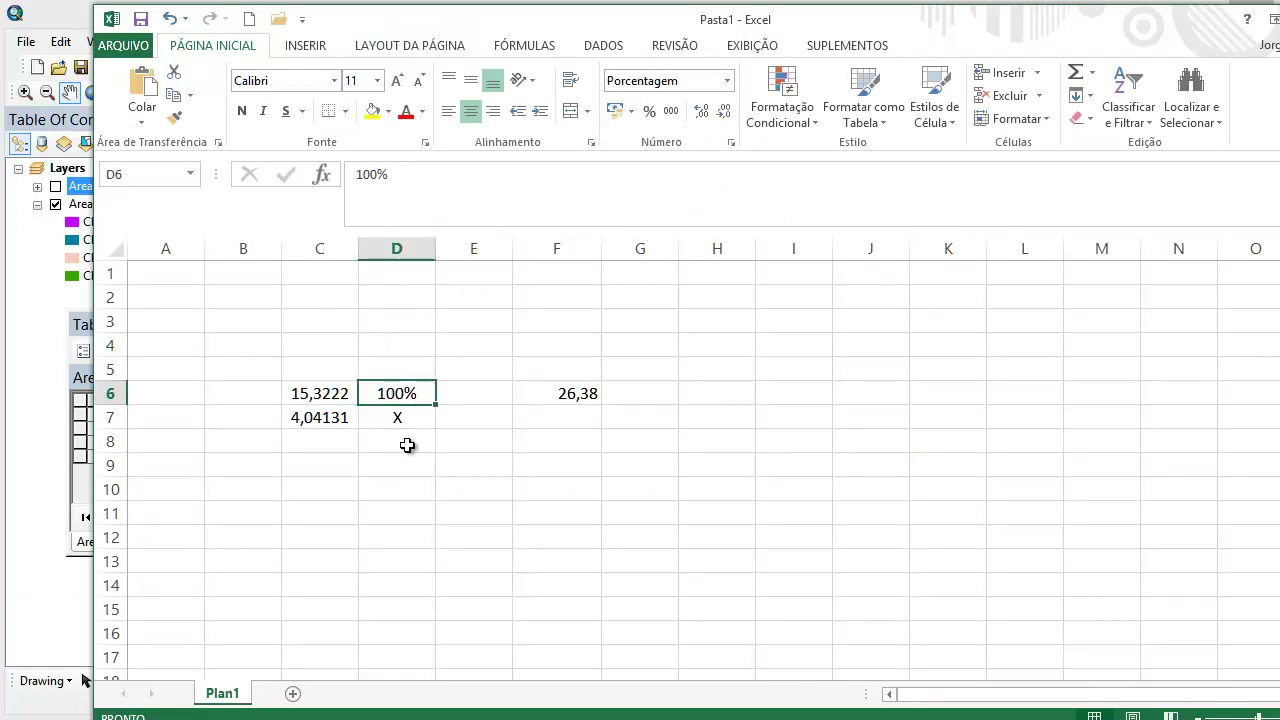
{"action": "left_click", "coordinate": [301, 414]}
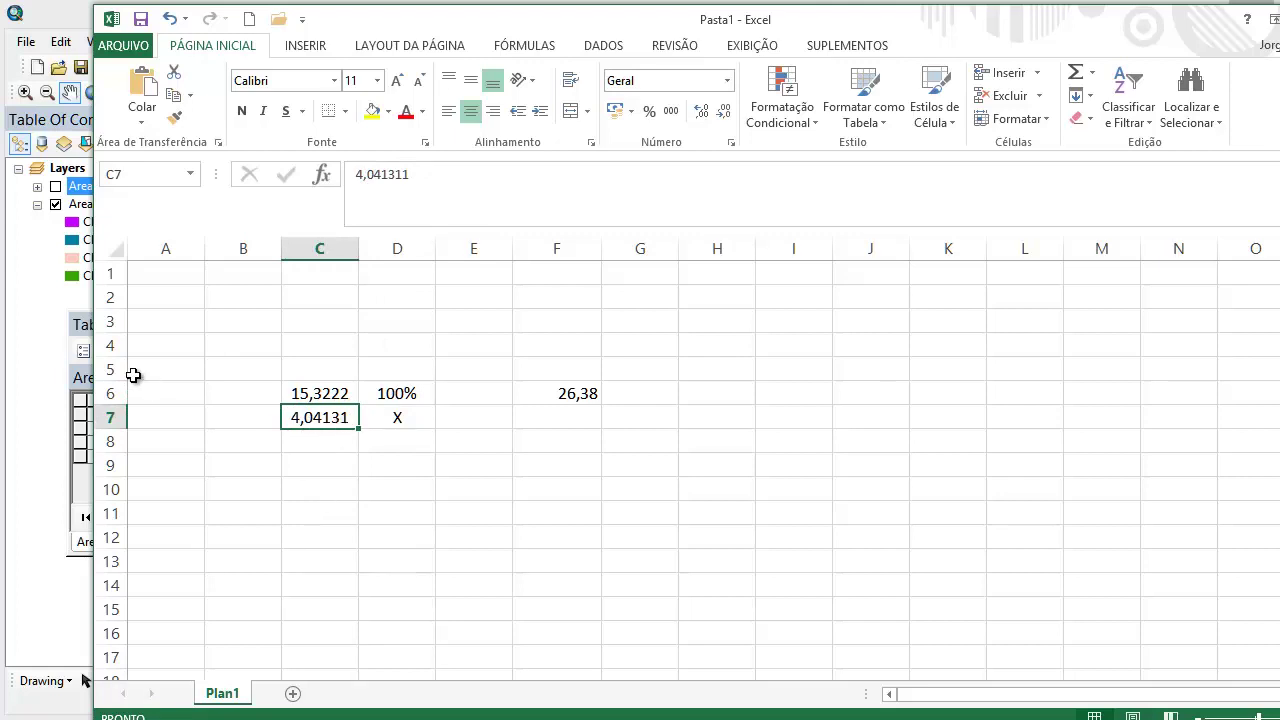
{"action": "left_click", "coordinate": [83, 338]}
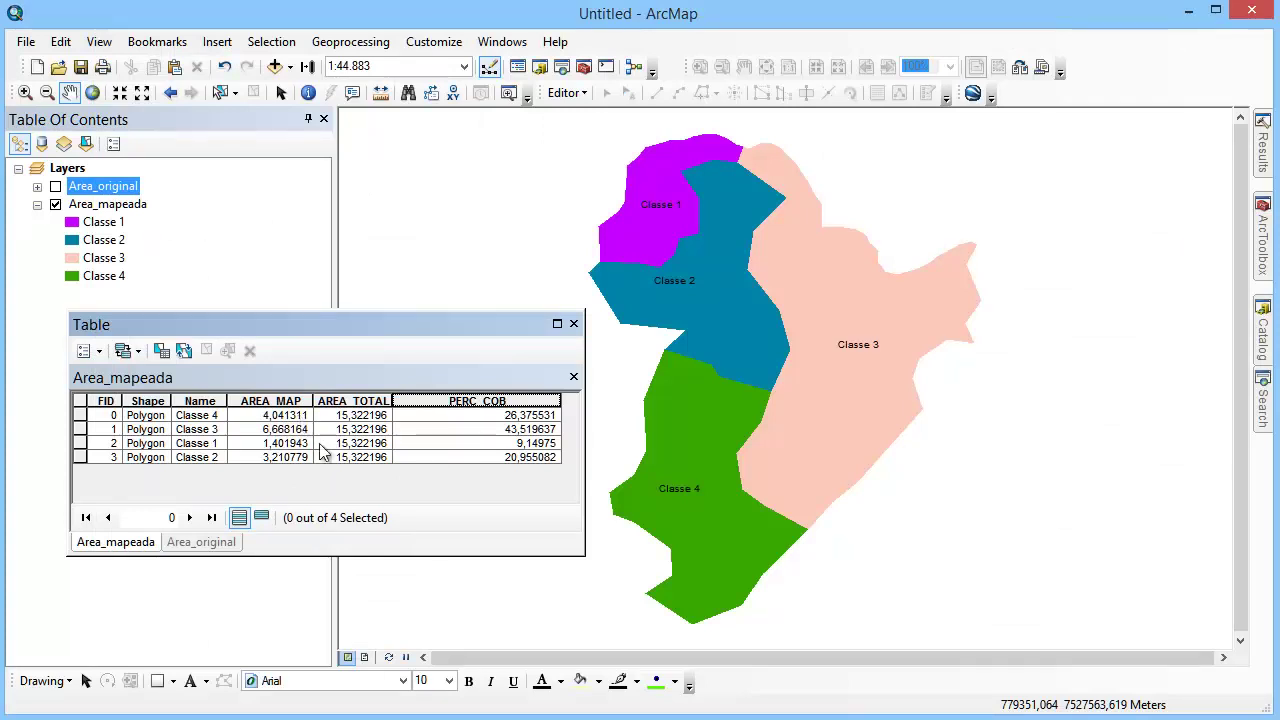
{"action": "left_click", "coordinate": [256, 718]}
{"action": "left_click", "coordinate": [390, 420]}
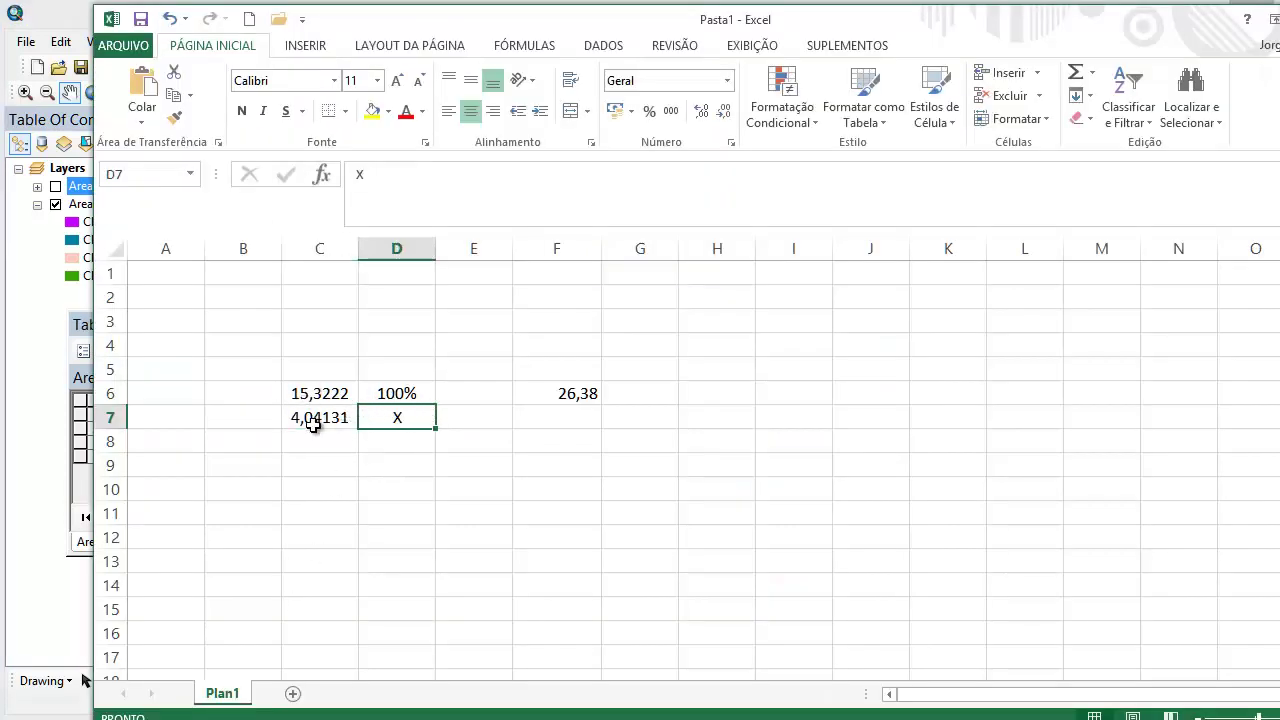
{"action": "left_click", "coordinate": [566, 390]}
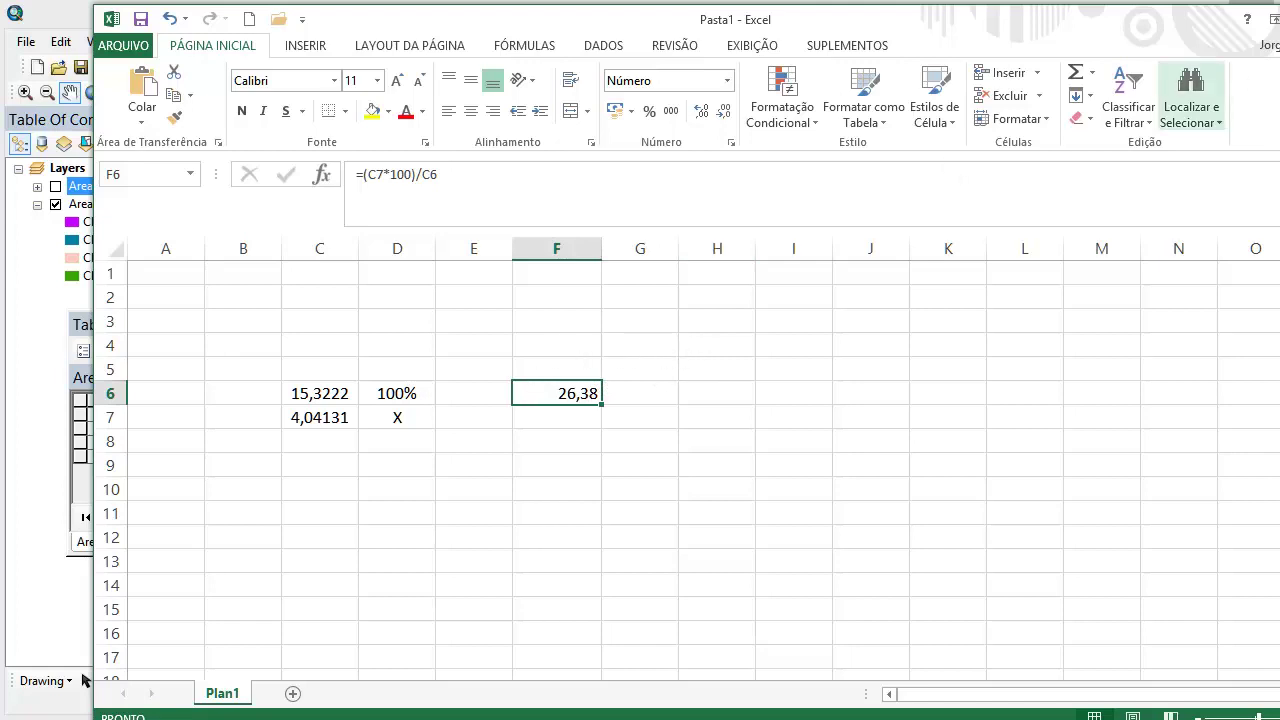
{"action": "left_click", "coordinate": [1279, 19]}
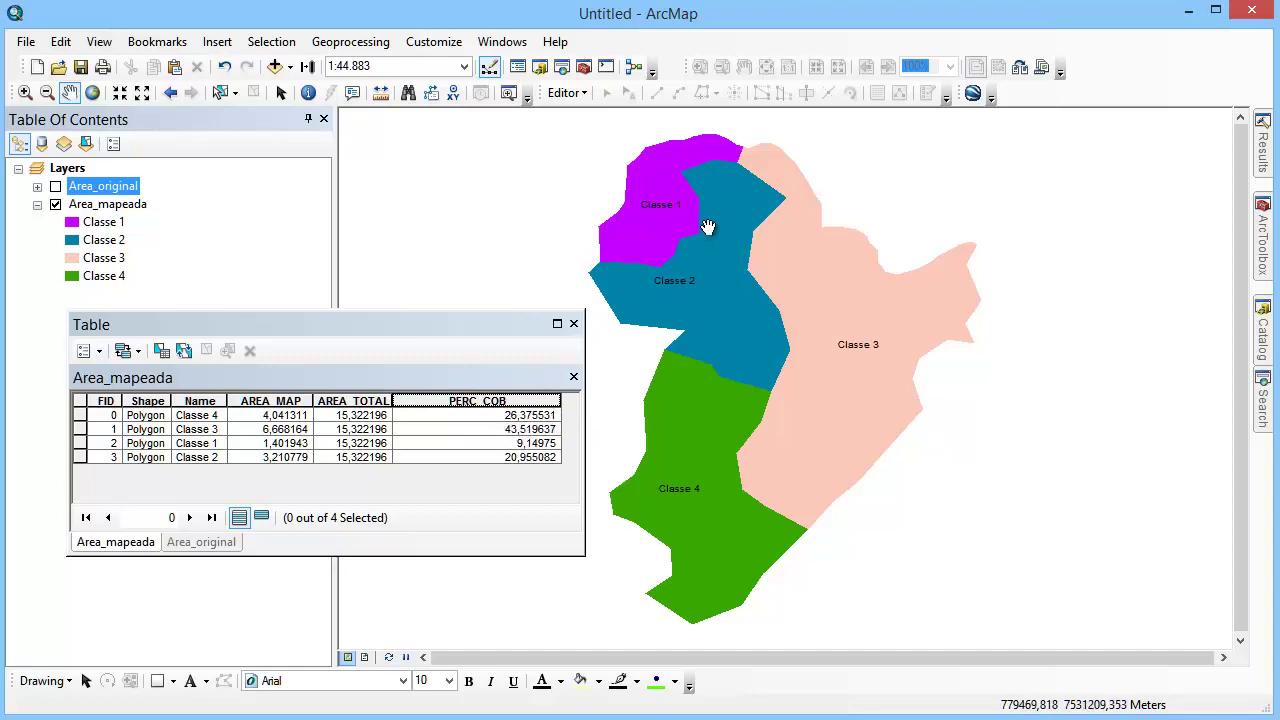
- Set the label field of the Area_mapeada layer to PERC_COB
{"action": "left_click", "coordinate": [115, 204]}
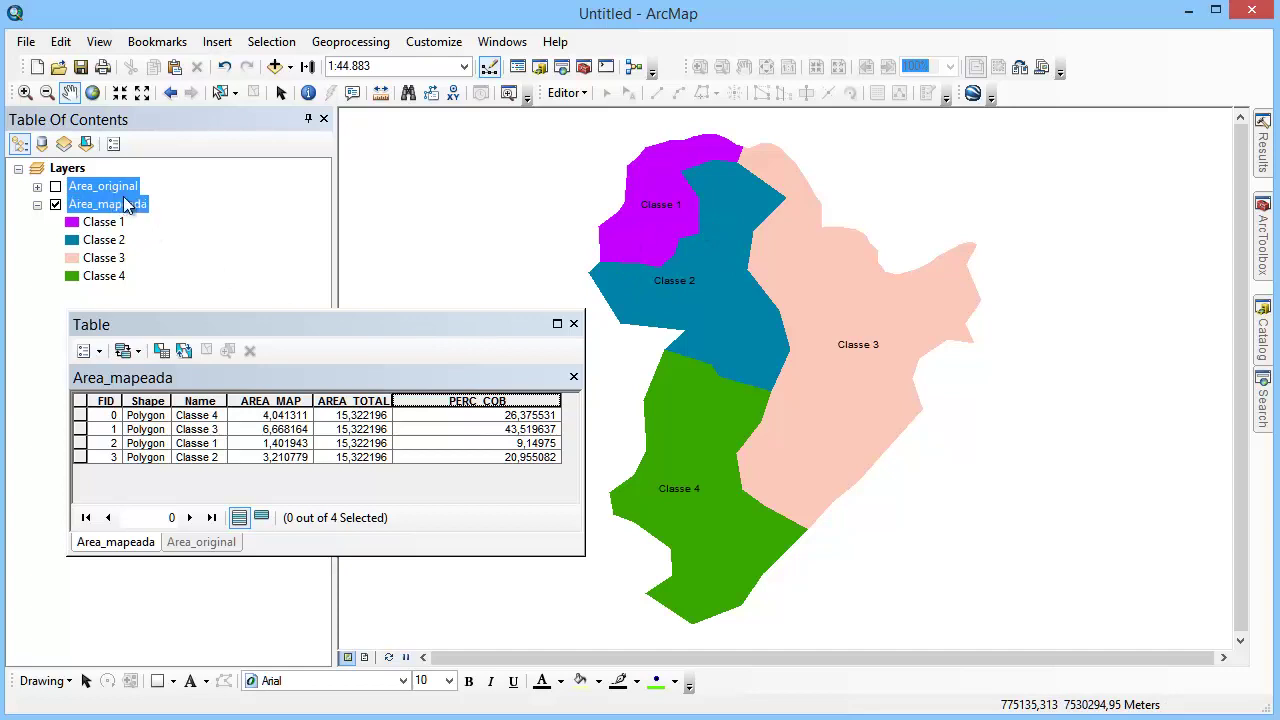
{"action": "double_click", "coordinate": [124, 204]}
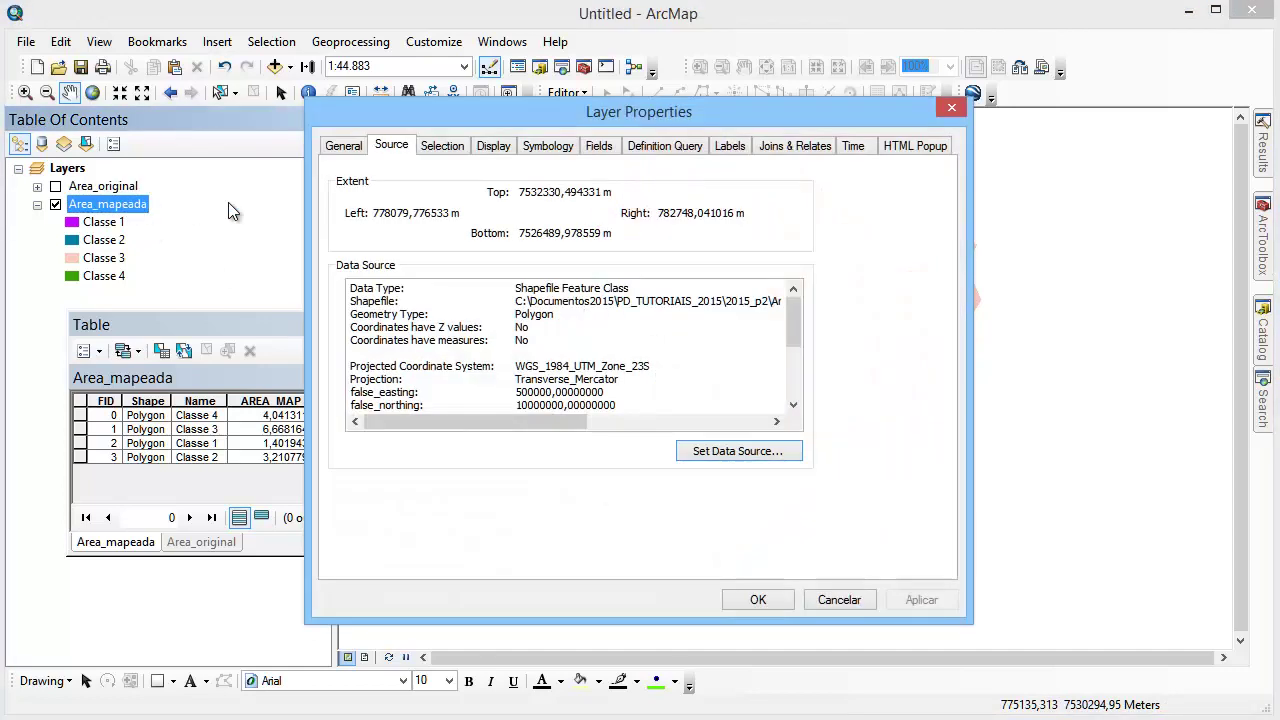
{"action": "left_click", "coordinate": [744, 148]}
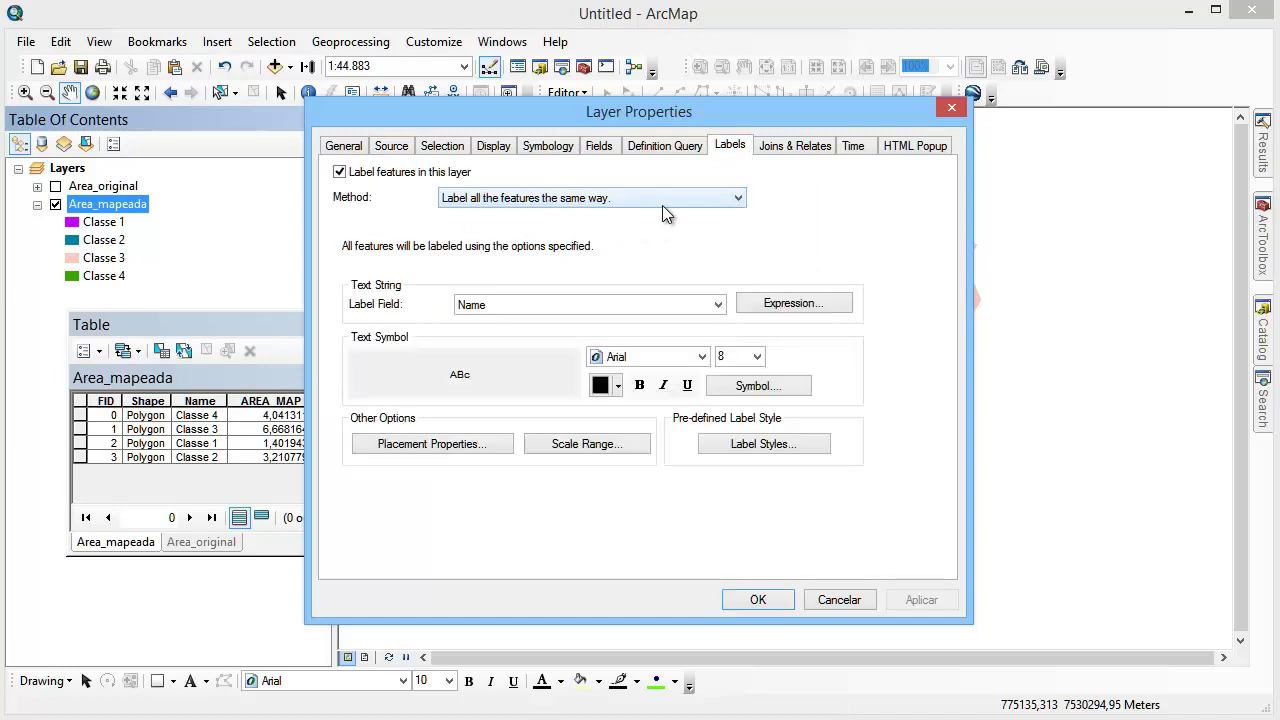
{"action": "left_click", "coordinate": [716, 309]}
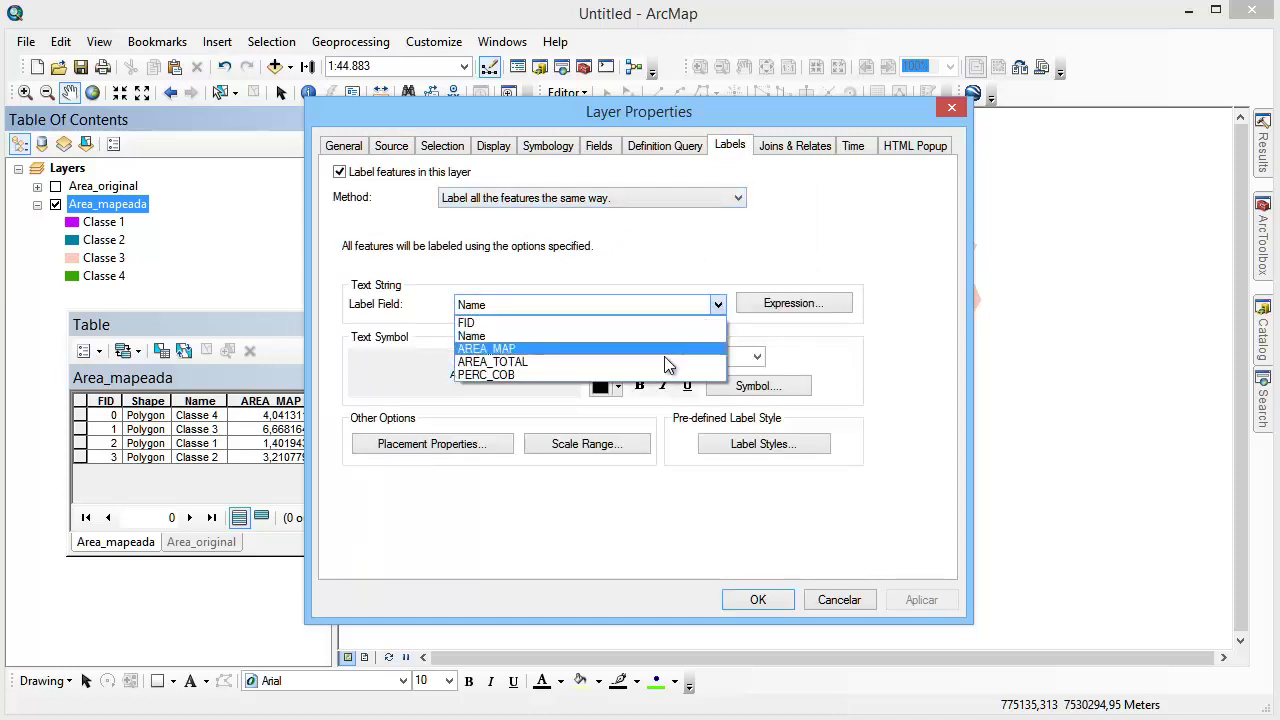
{"action": "left_click", "coordinate": [670, 377]}
{"action": "left_click", "coordinate": [757, 597]}
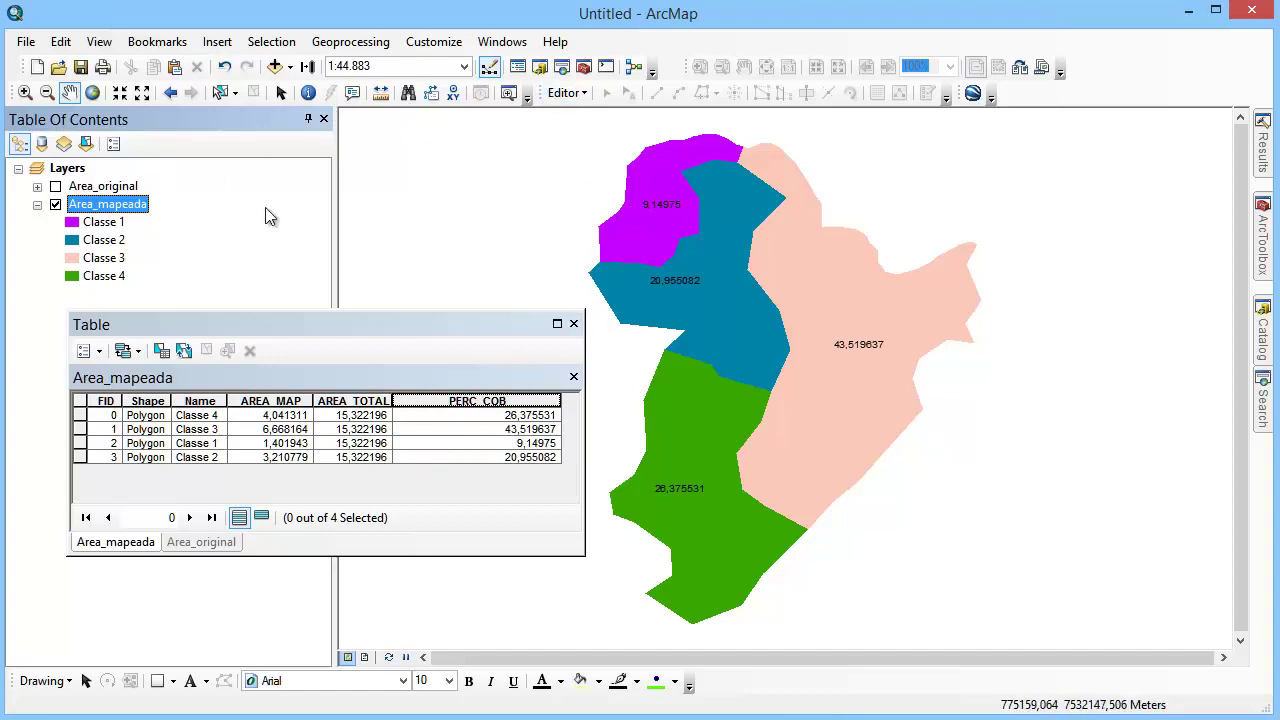
- Review the PERC_COB expression in the Field Calculator and run it again
{"action": "right_click", "coordinate": [475, 398]}
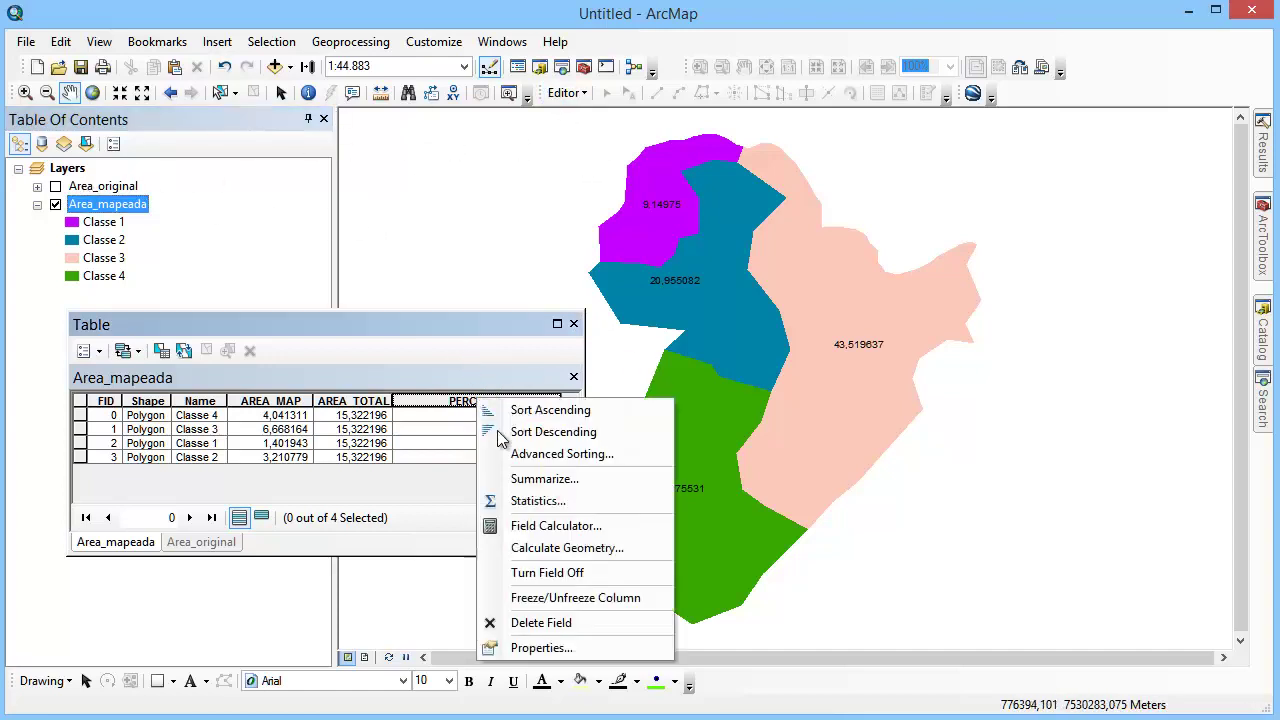
{"action": "left_click", "coordinate": [550, 527]}
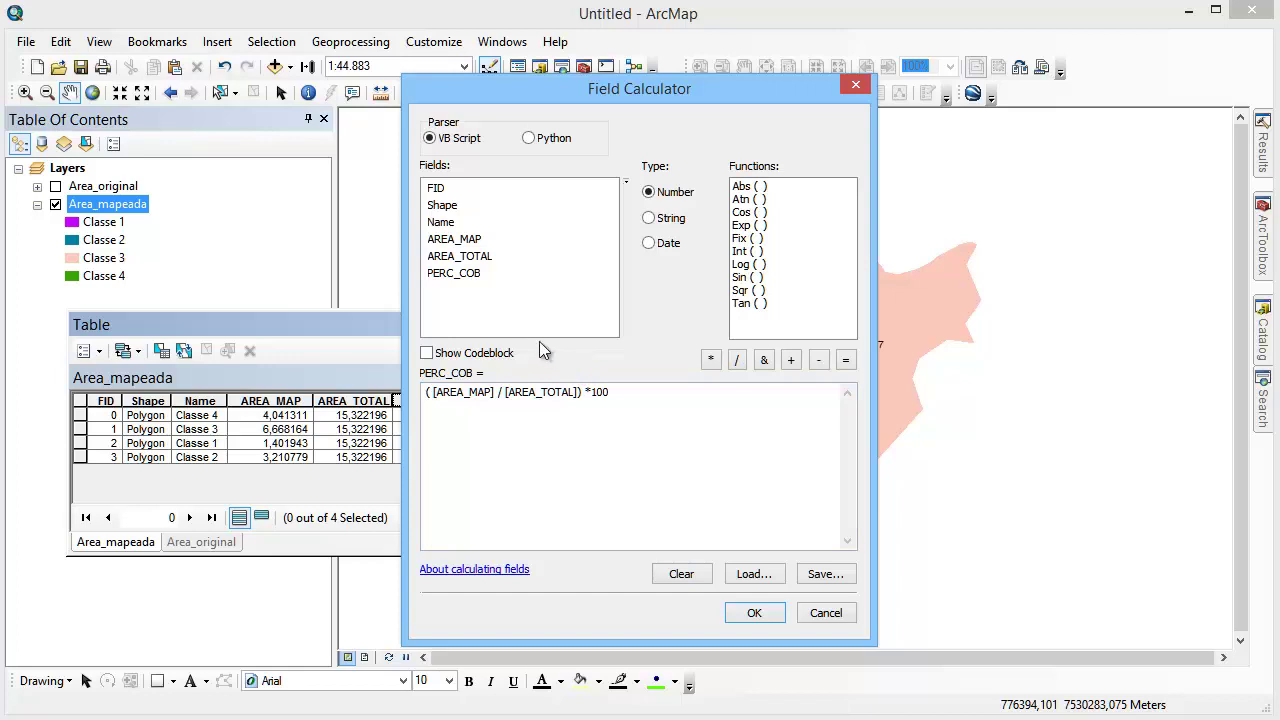
{"action": "left_click", "coordinate": [754, 613]}
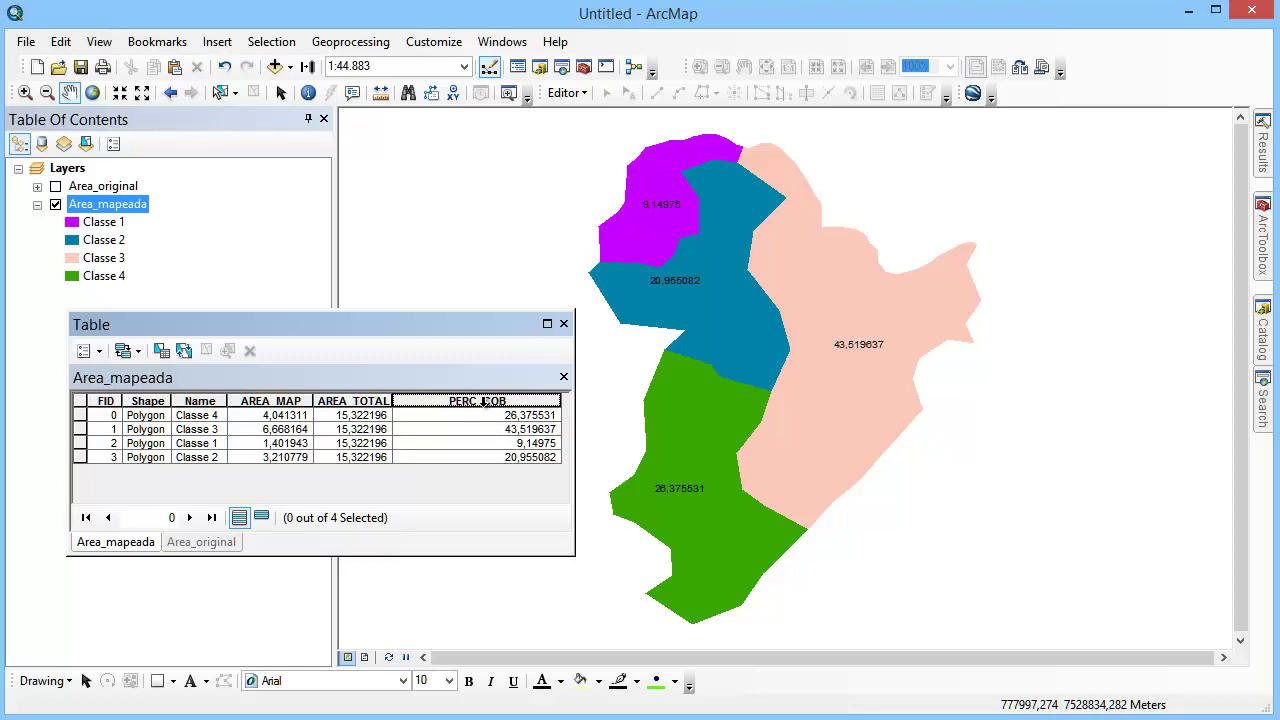
- Set the PERC_COB field's number format to Percentage, with the number already representing a percentage
{"action": "right_click", "coordinate": [517, 400]}
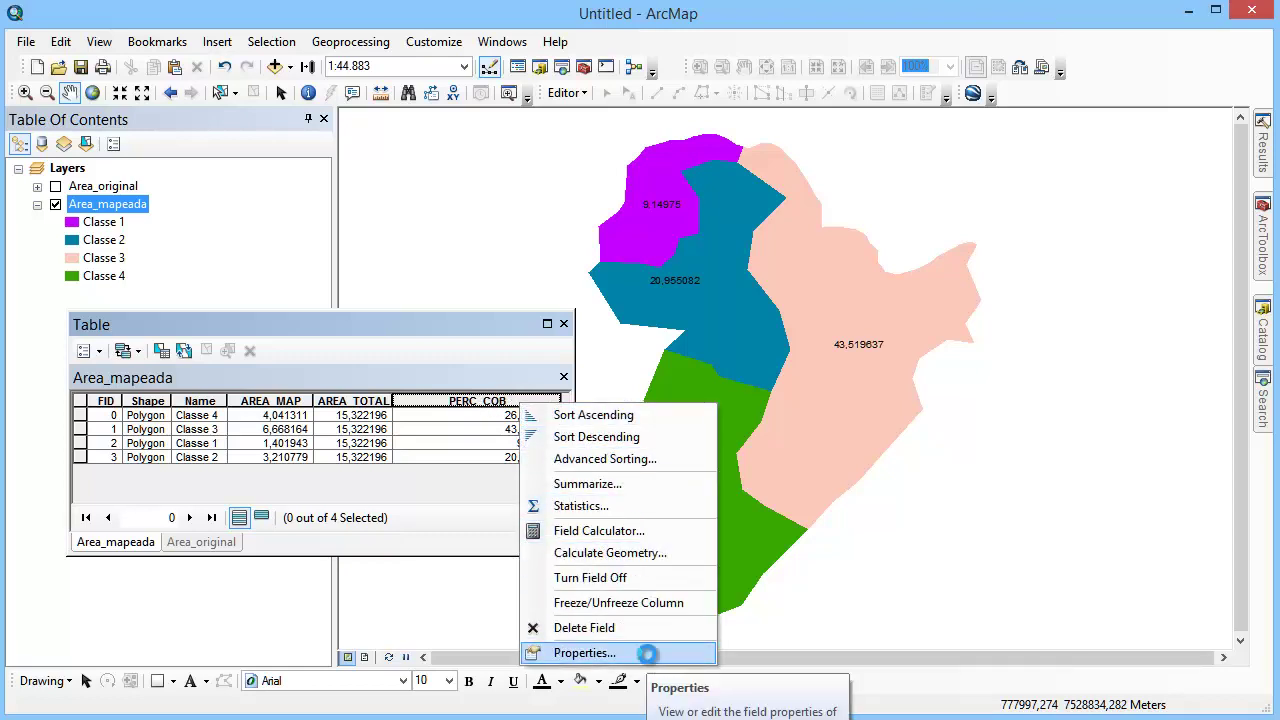
{"action": "left_click", "coordinate": [649, 659]}
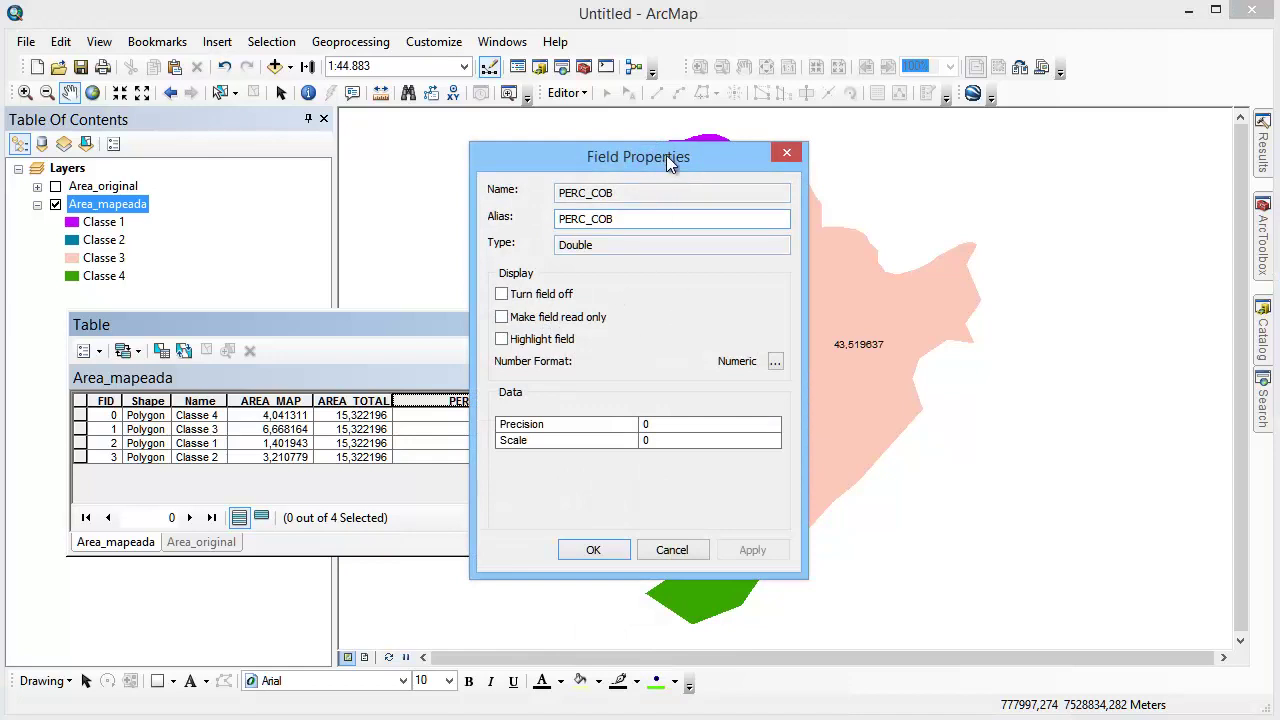
{"action": "left_click_drag", "start_coordinate": [666, 155], "coordinate": [818, 163]}
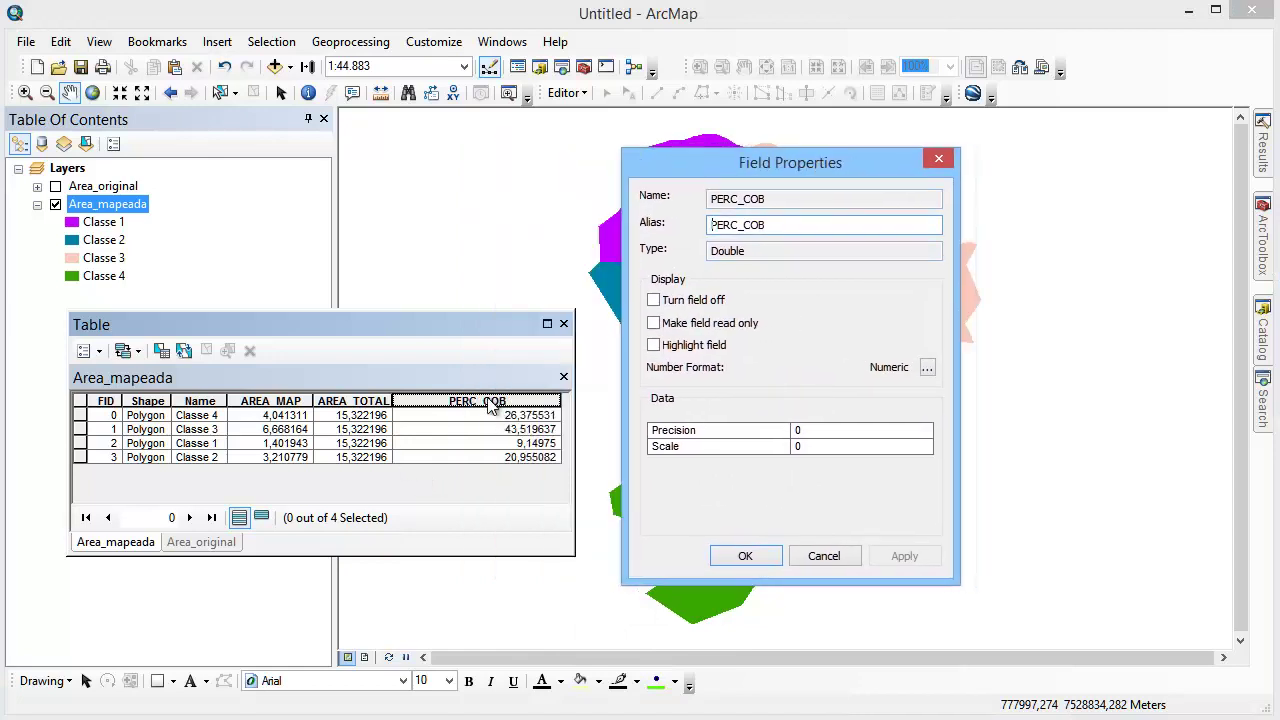
{"action": "left_click", "coordinate": [928, 369]}
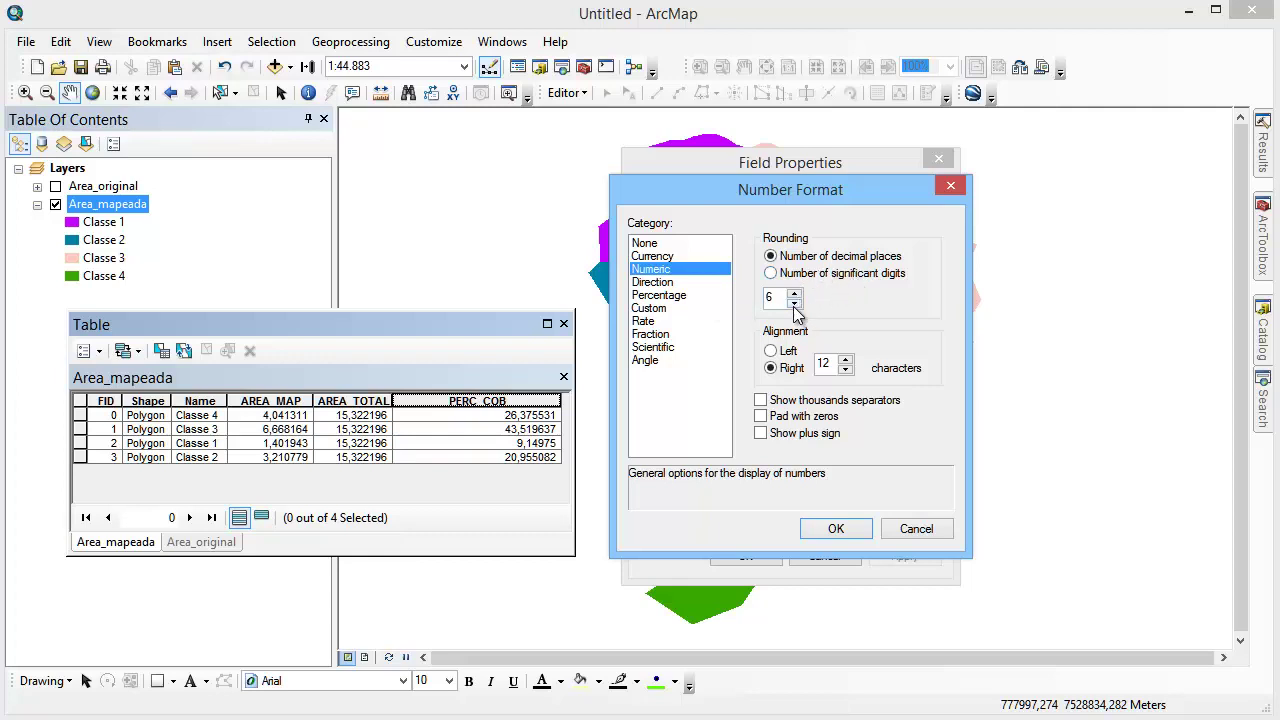
{"action": "left_click", "coordinate": [678, 296]}
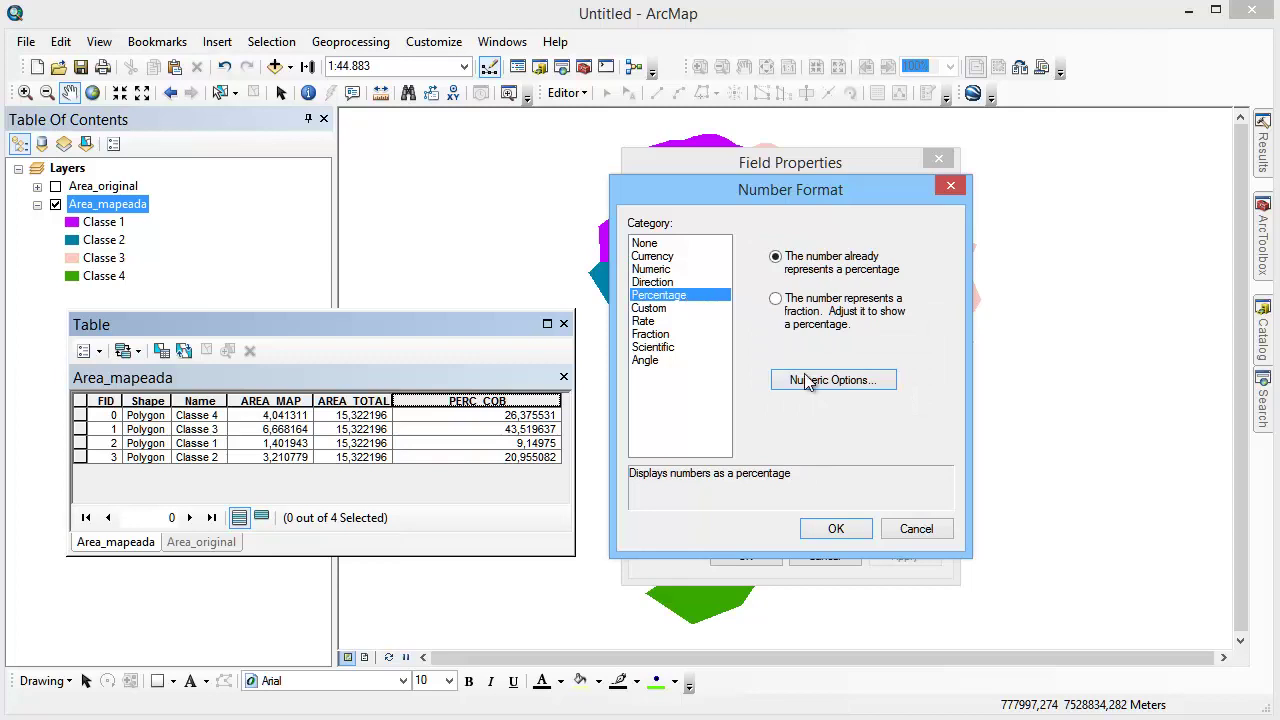
{"action": "left_click", "coordinate": [836, 530]}
{"action": "left_click", "coordinate": [736, 555]}
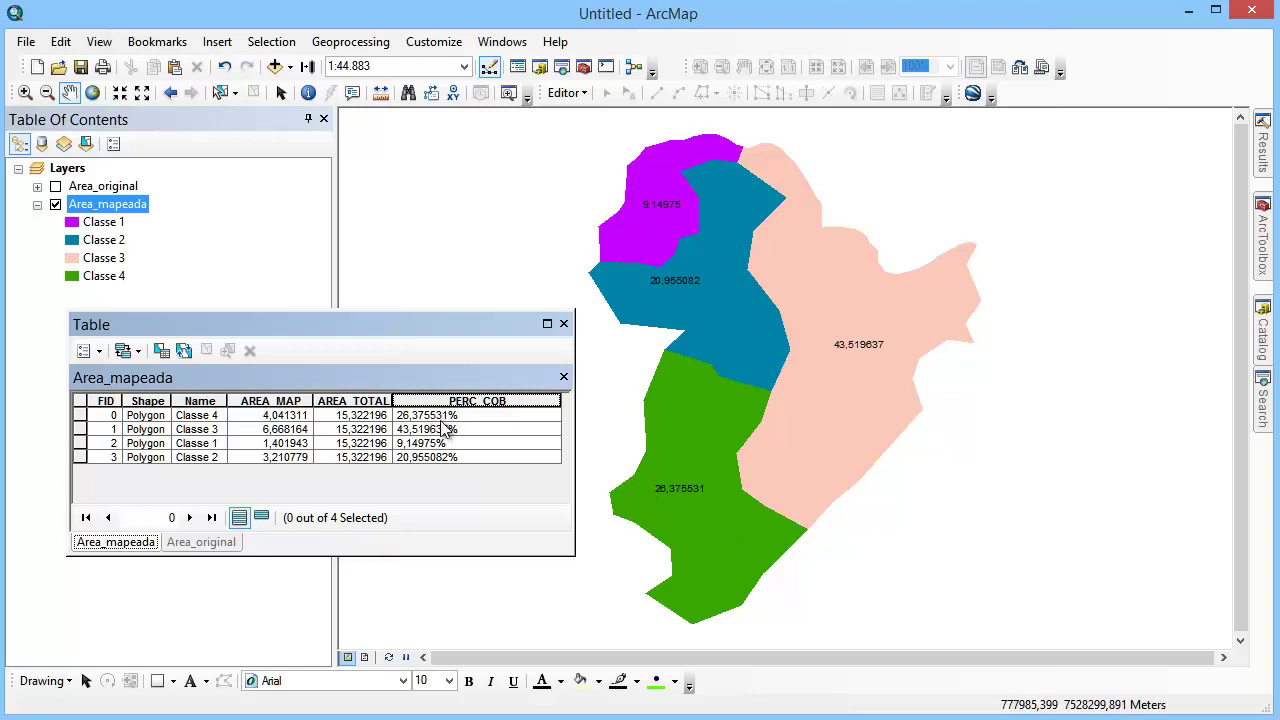
- Delete the PERC_COB field from the Area_mapeada table
{"action": "right_click", "coordinate": [466, 400]}
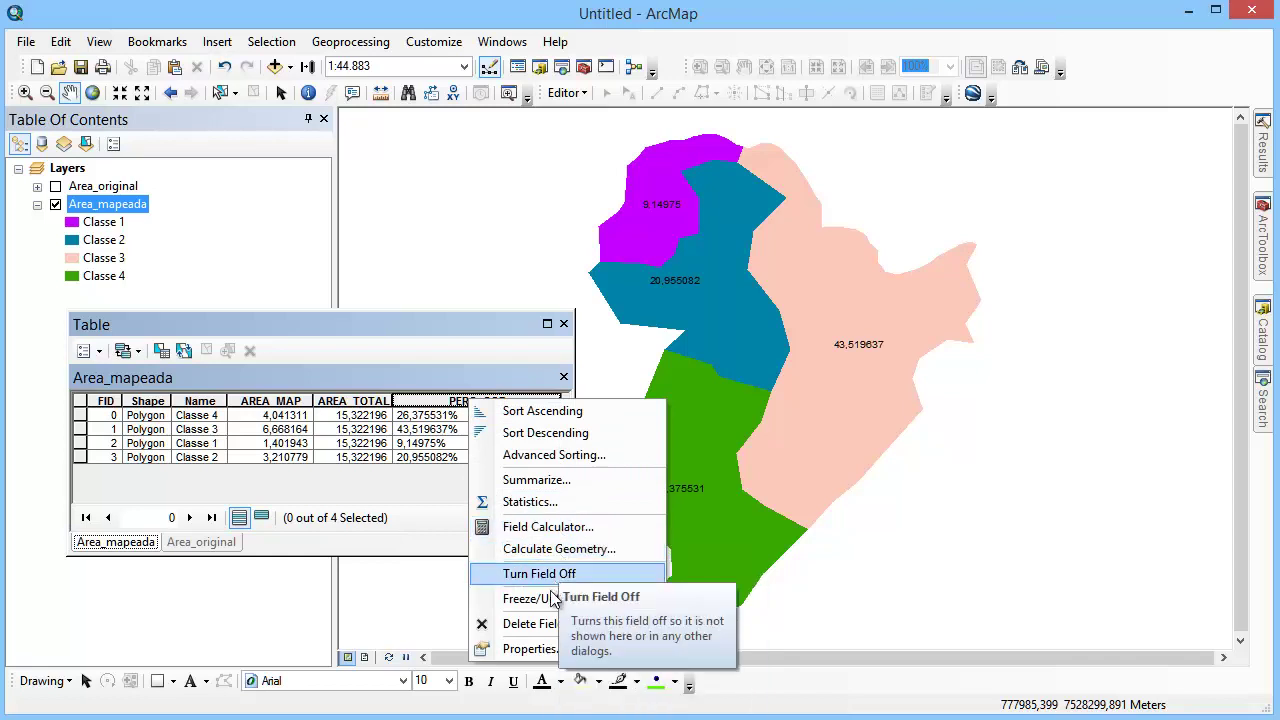
{"action": "left_click", "coordinate": [565, 630]}
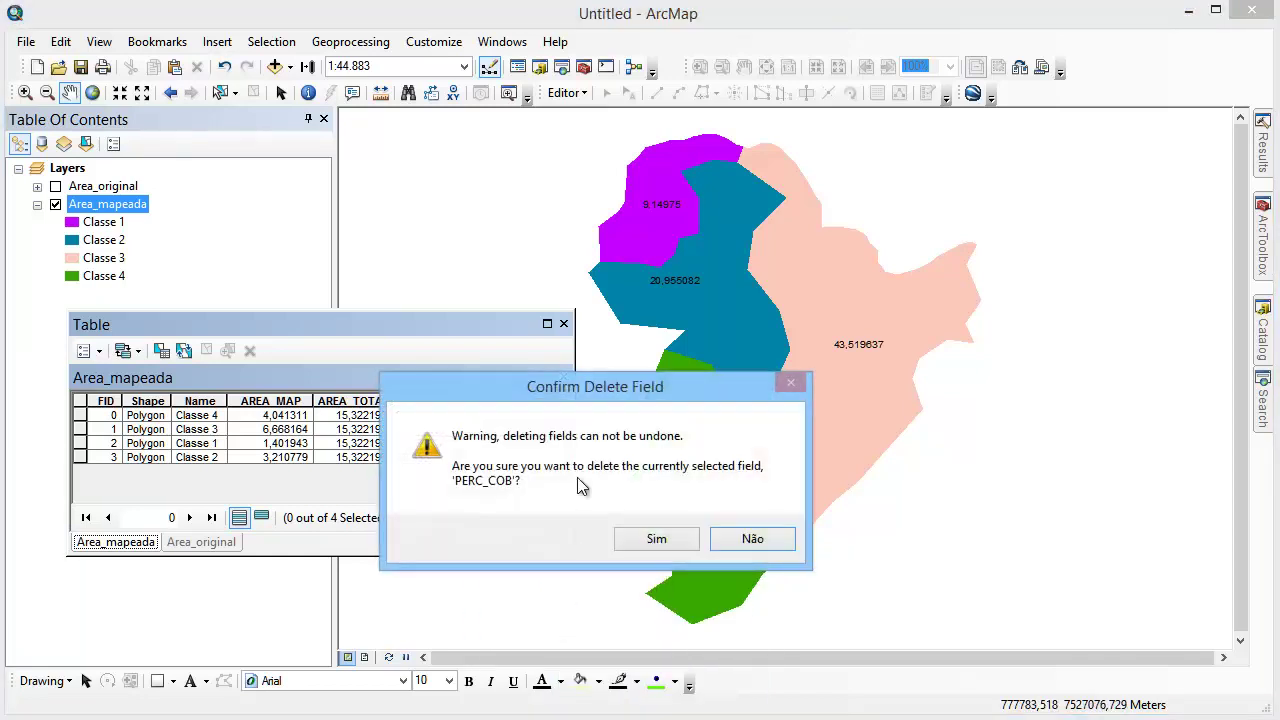
{"action": "left_click", "coordinate": [655, 535]}
- Add a Double field named PERC_COB with precision 15 and scale 2 to the Area_mapeada table
{"action": "left_click", "coordinate": [86, 351]}
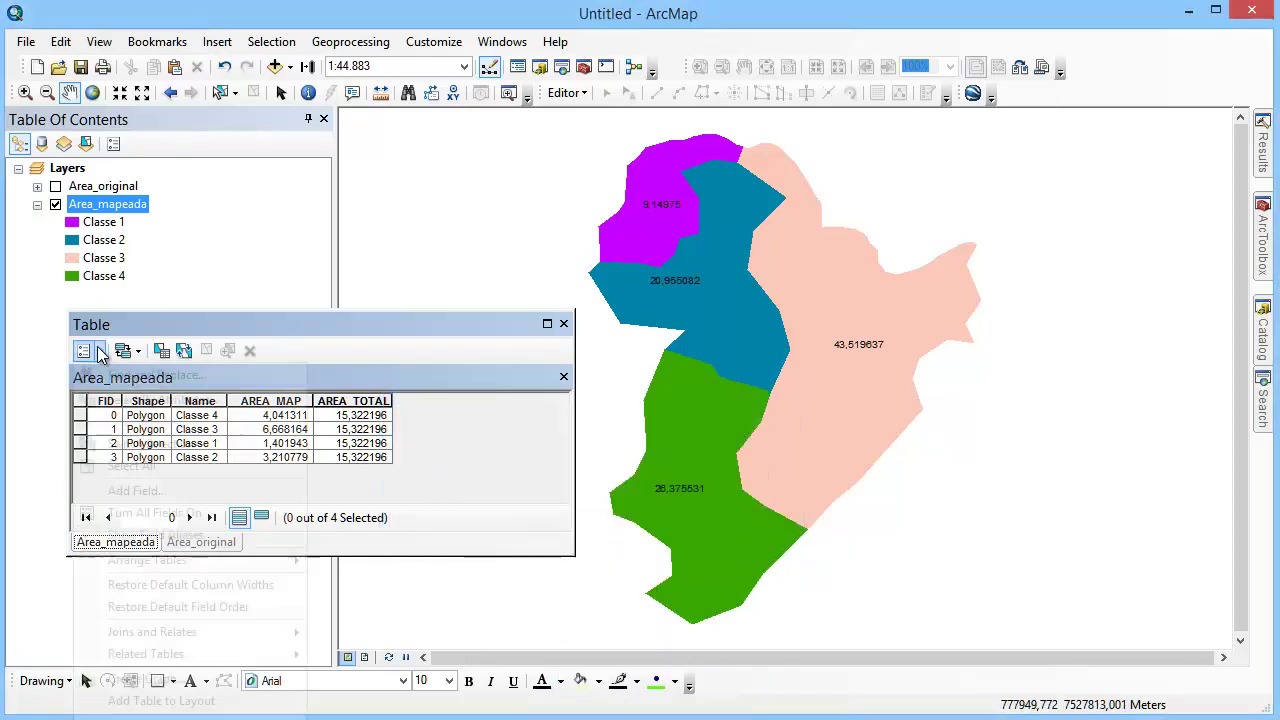
{"action": "left_click", "coordinate": [170, 486]}
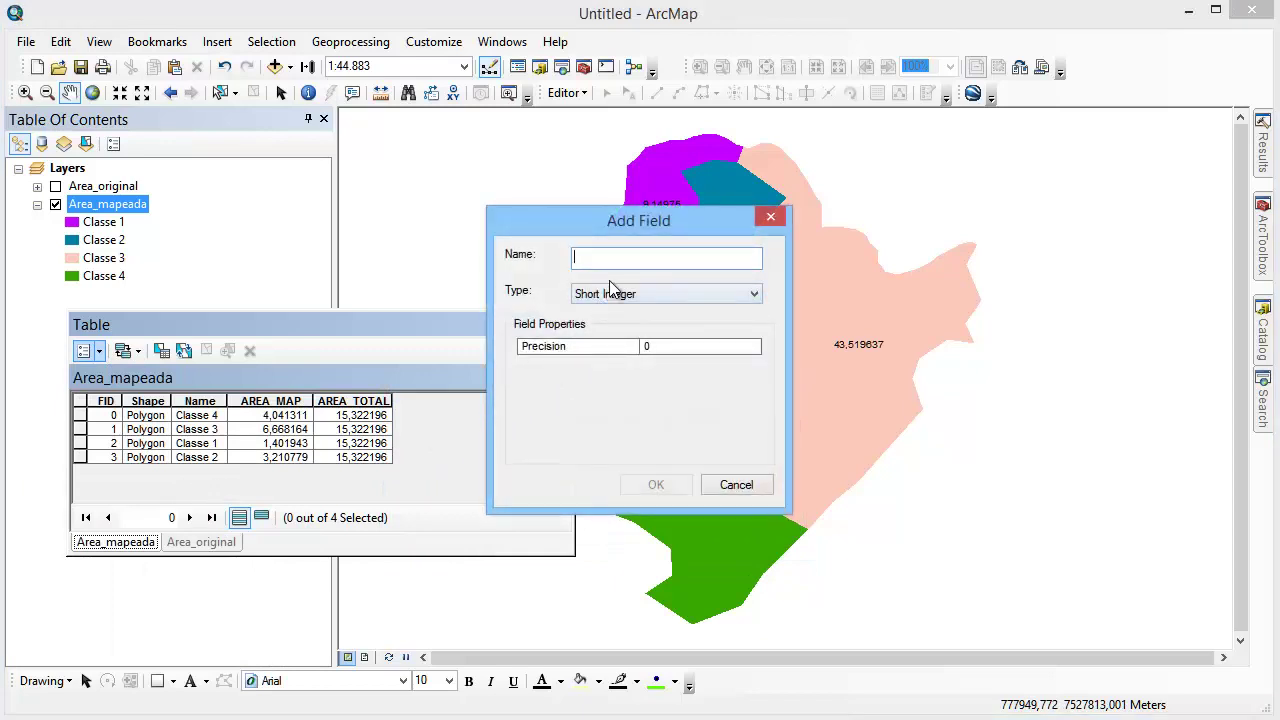
{"action": "type", "text": "PERC_COB"}
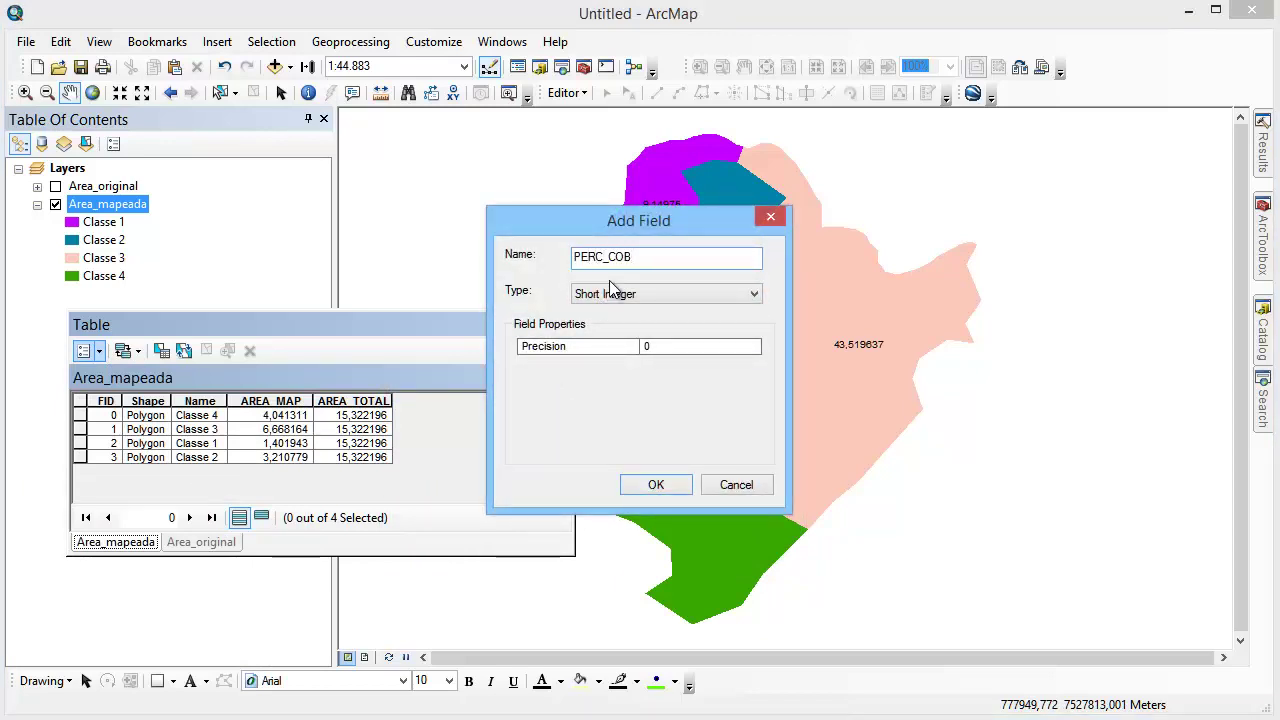
{"action": "left_click", "coordinate": [694, 300]}
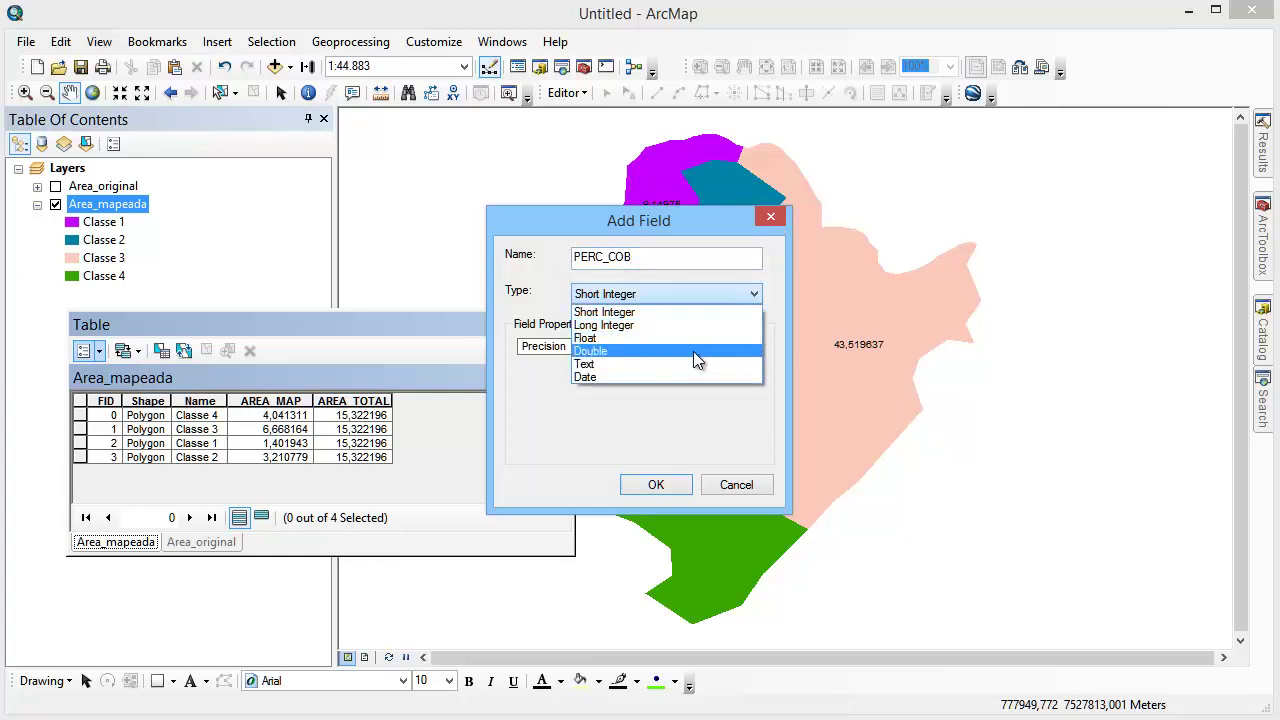
{"action": "left_click", "coordinate": [690, 351]}
{"action": "left_click", "coordinate": [678, 346]}
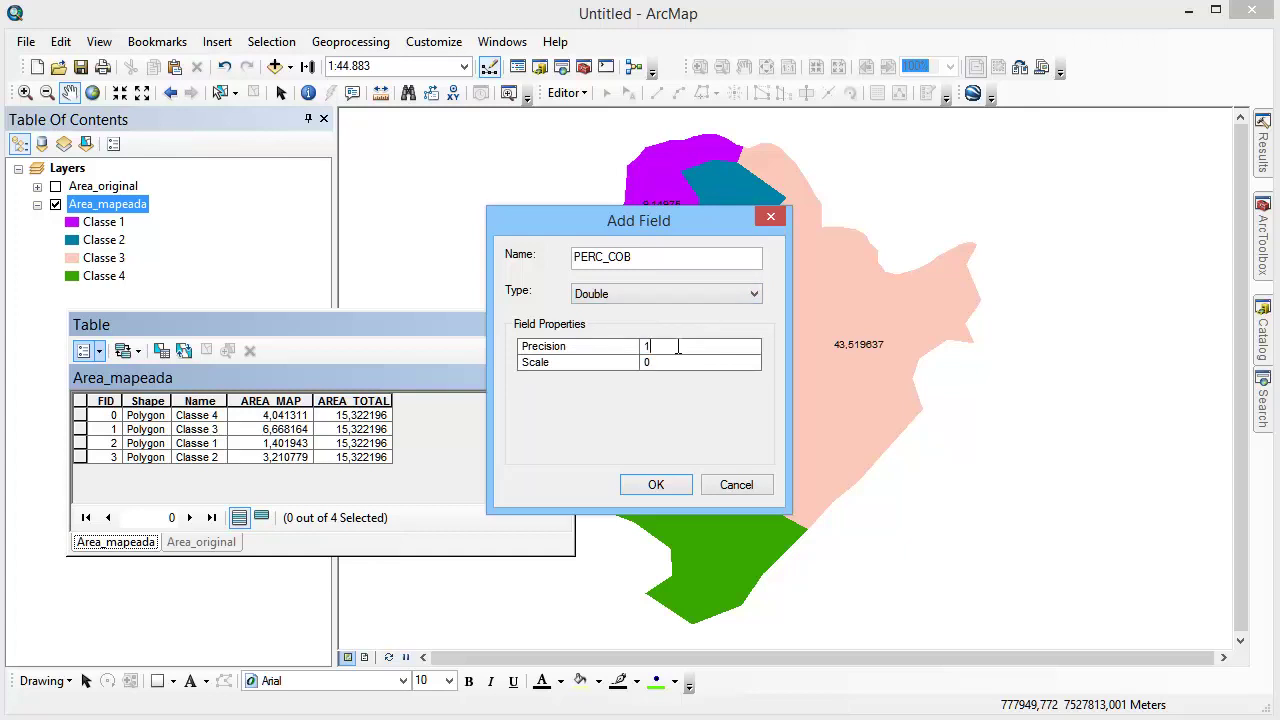
{"action": "left_click", "coordinate": [662, 362]}
{"action": "left_click", "coordinate": [656, 488]}
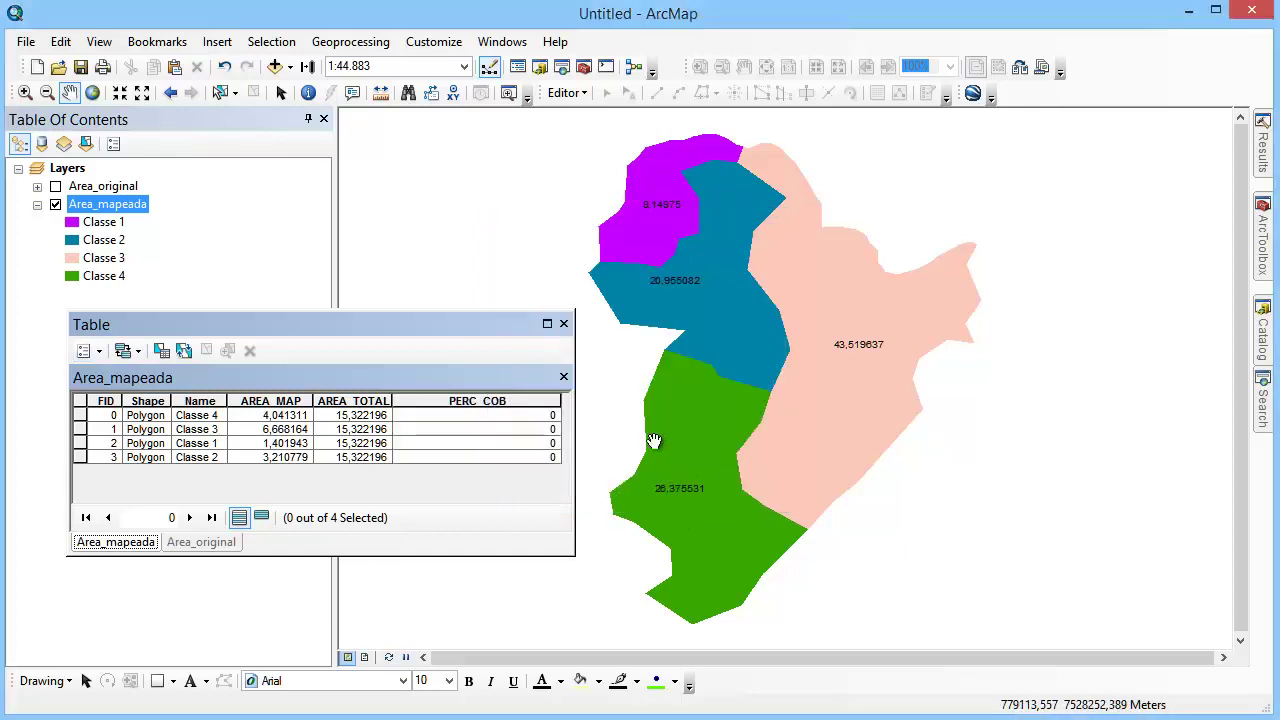
- Calculate the PERC_COB field with the expression ( [AREA_MAP] / [AREA_TOTAL]) *100
{"action": "right_click", "coordinate": [500, 401]}
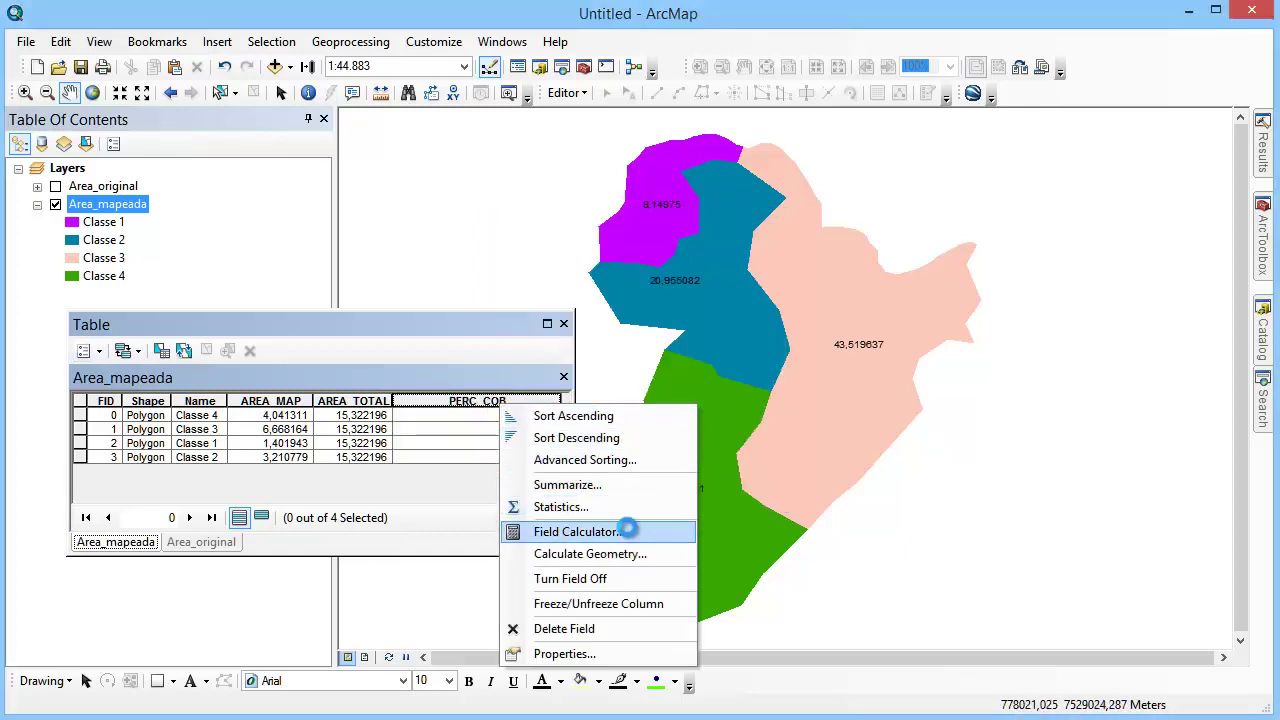
{"action": "left_click", "coordinate": [624, 531]}
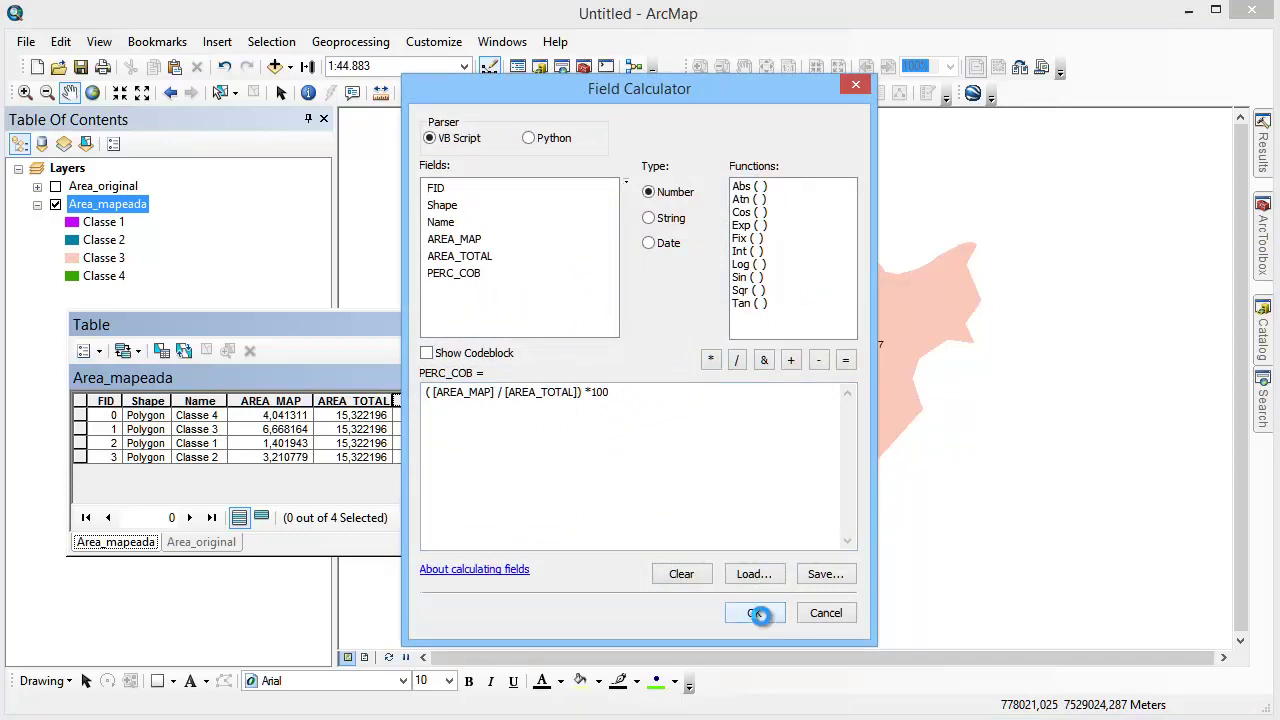
{"action": "left_click", "coordinate": [754, 612]}
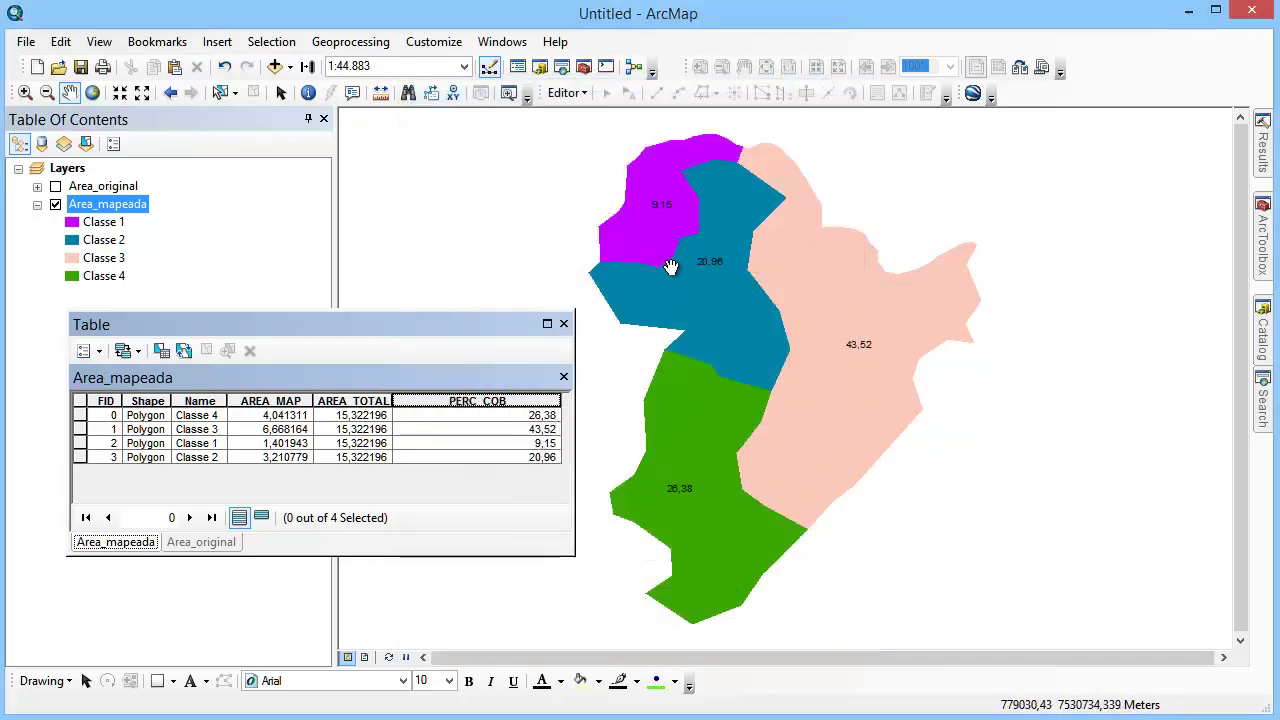
- Set the PERC_COB number format to Percentage, with the number already representing a percentage, and narrow the column to fit its contents
{"action": "right_click", "coordinate": [521, 402]}
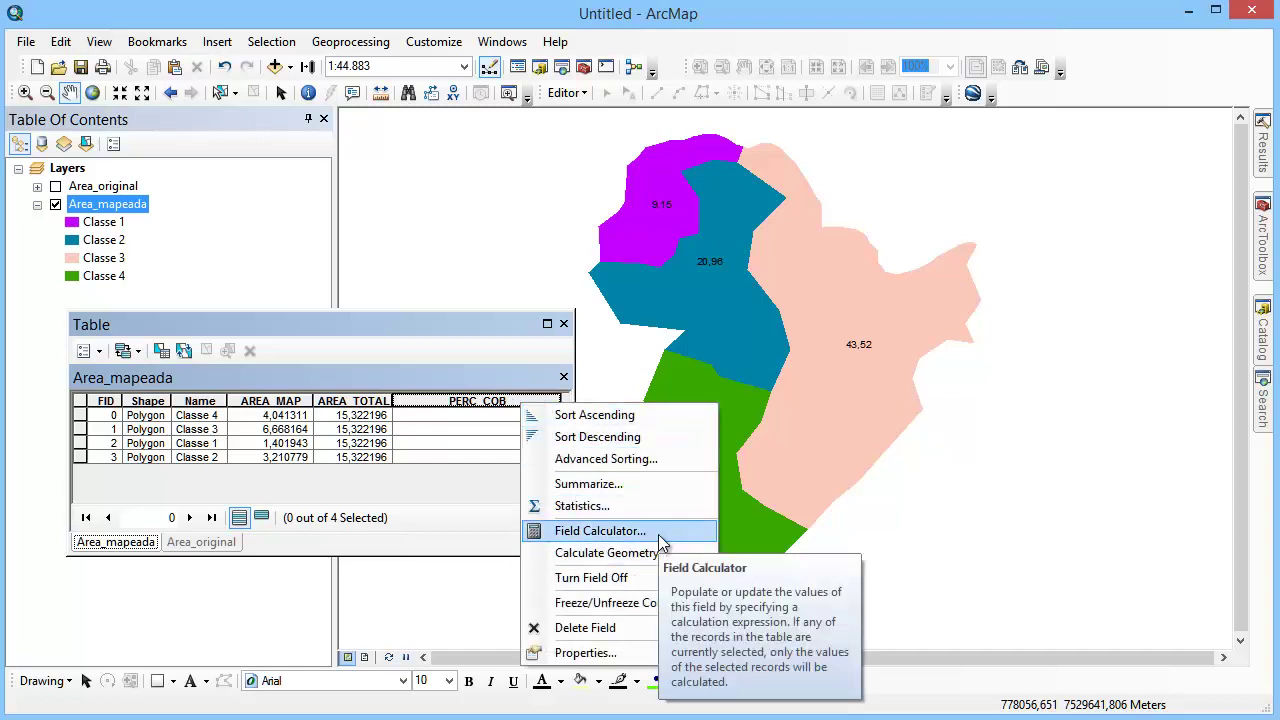
{"action": "left_click", "coordinate": [660, 653]}
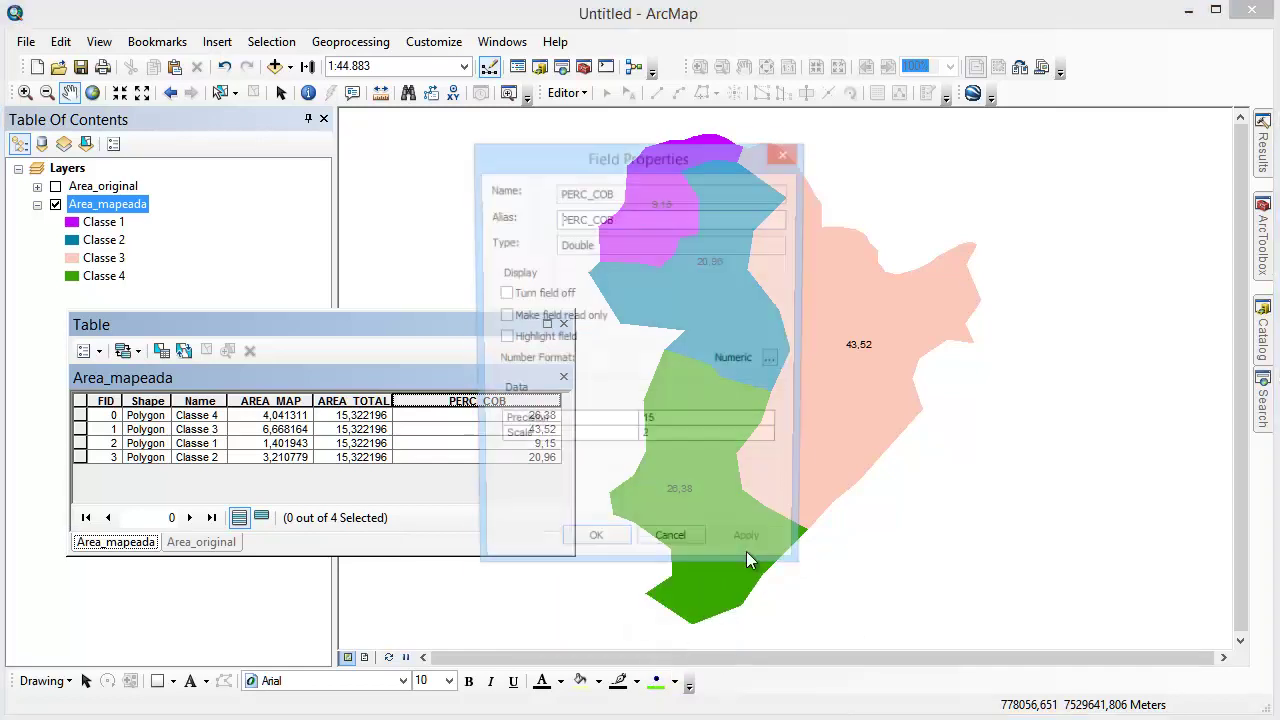
{"action": "left_click", "coordinate": [775, 361]}
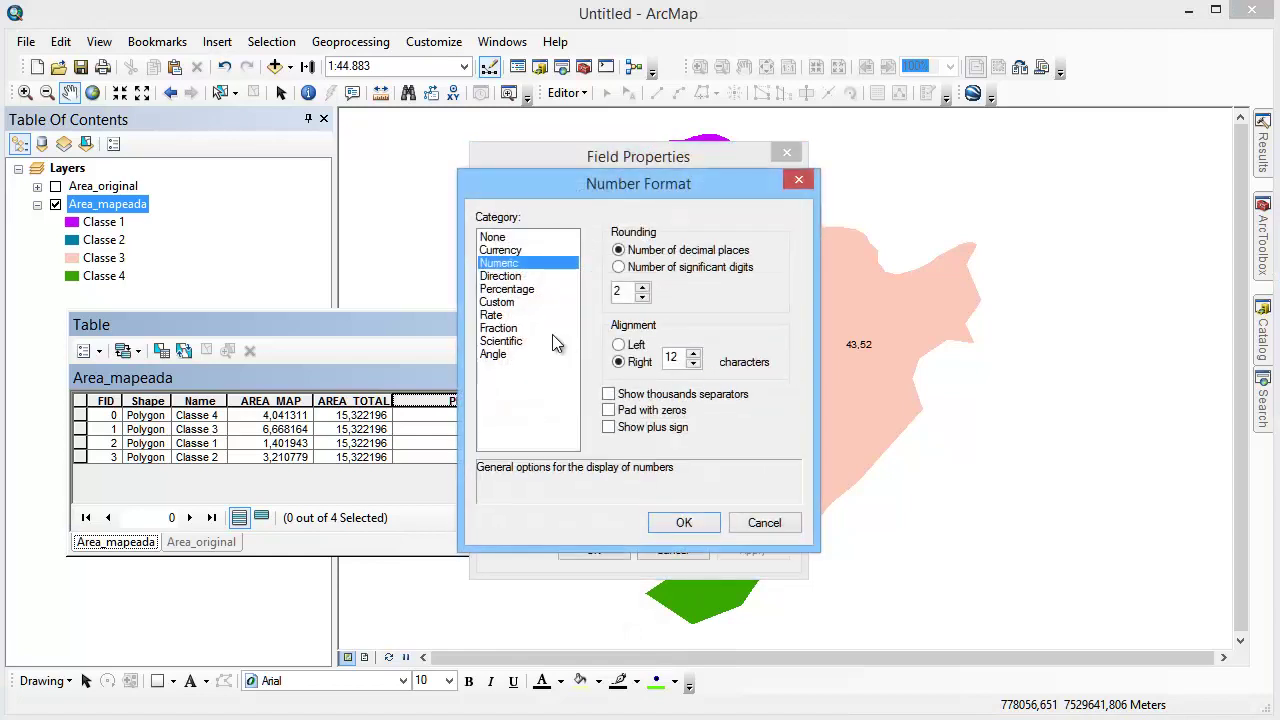
{"action": "left_click", "coordinate": [499, 290]}
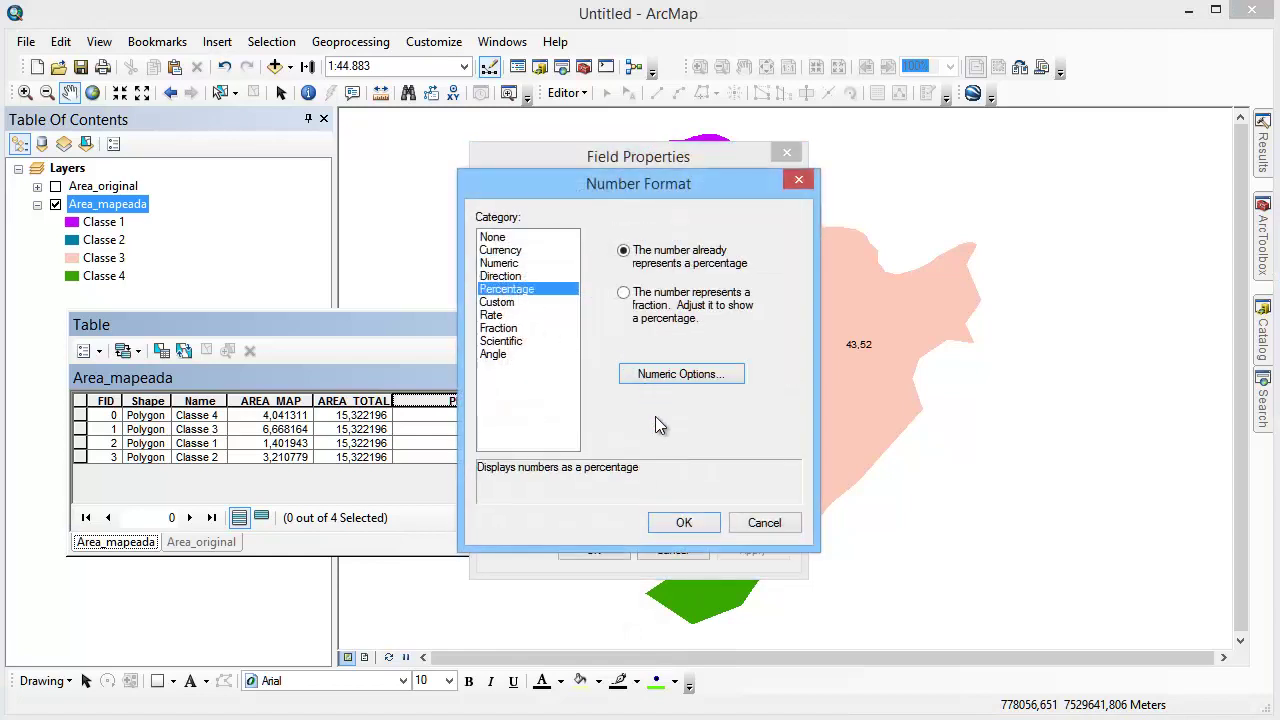
{"action": "left_click", "coordinate": [684, 523]}
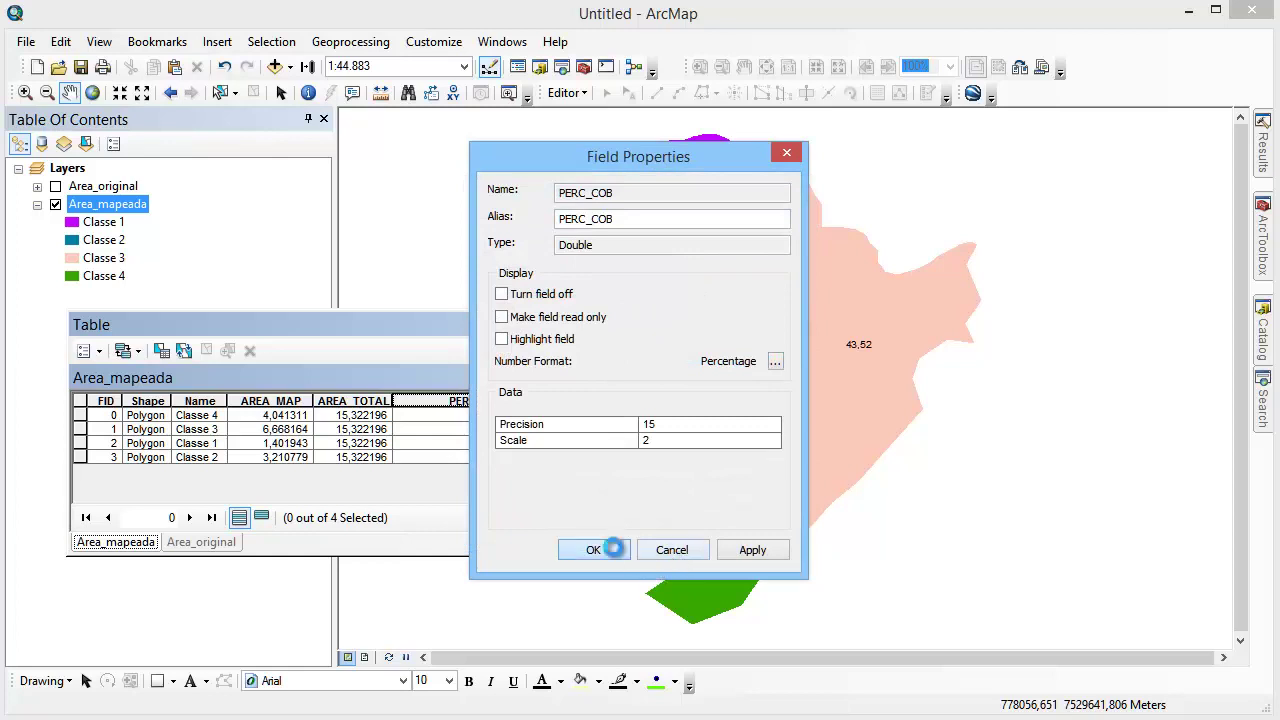
{"action": "left_click", "coordinate": [596, 550]}
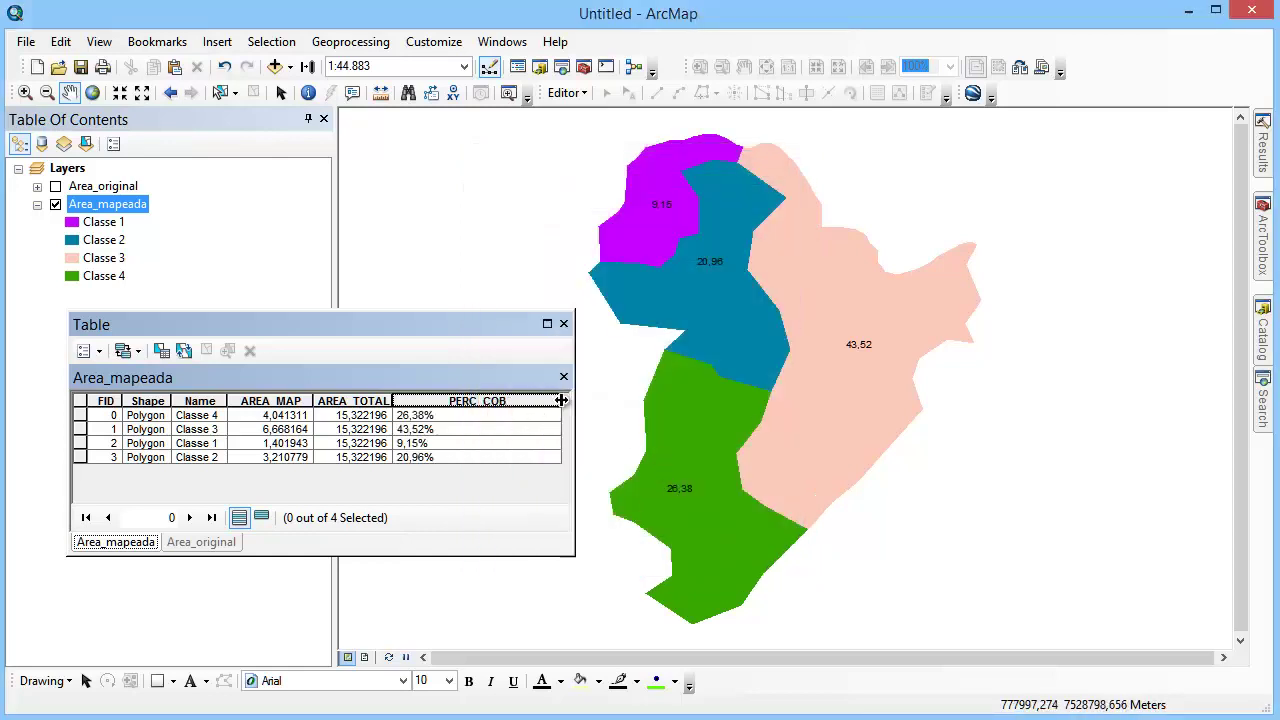
{"action": "left_click_drag", "start_coordinate": [558, 394], "coordinate": [479, 403]}
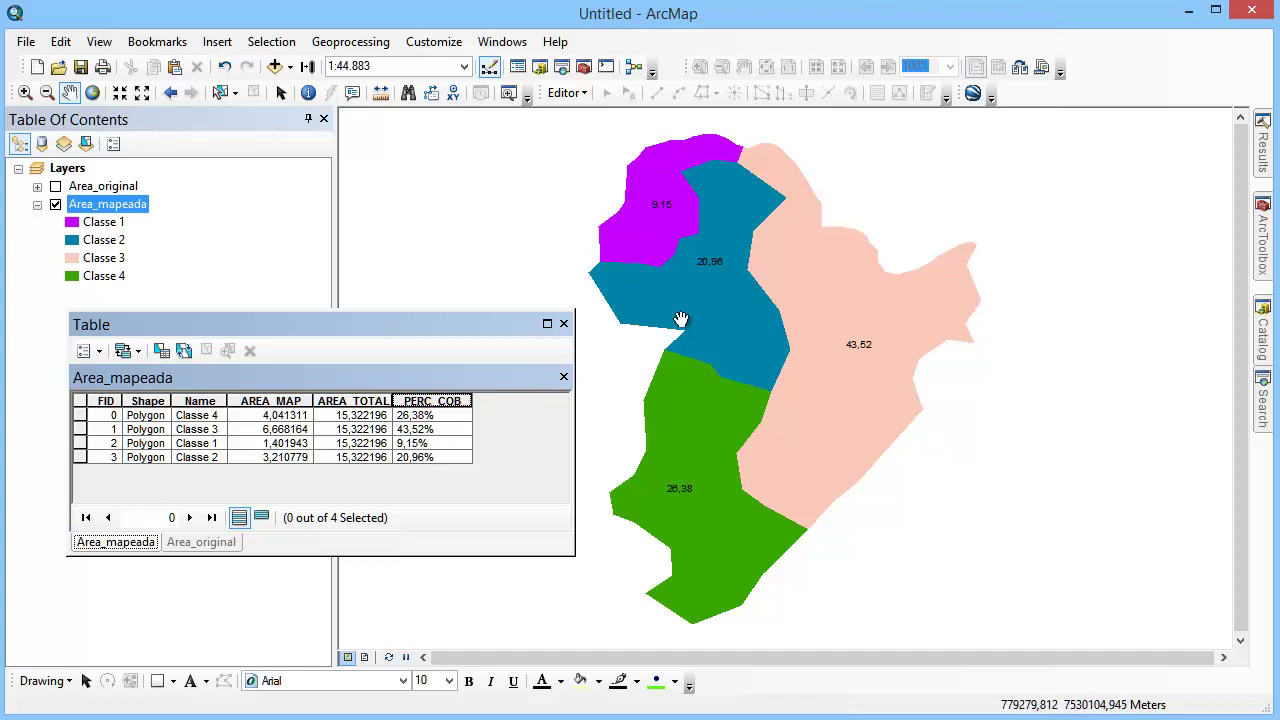
{"action": "right_click", "coordinate": [131, 205]}
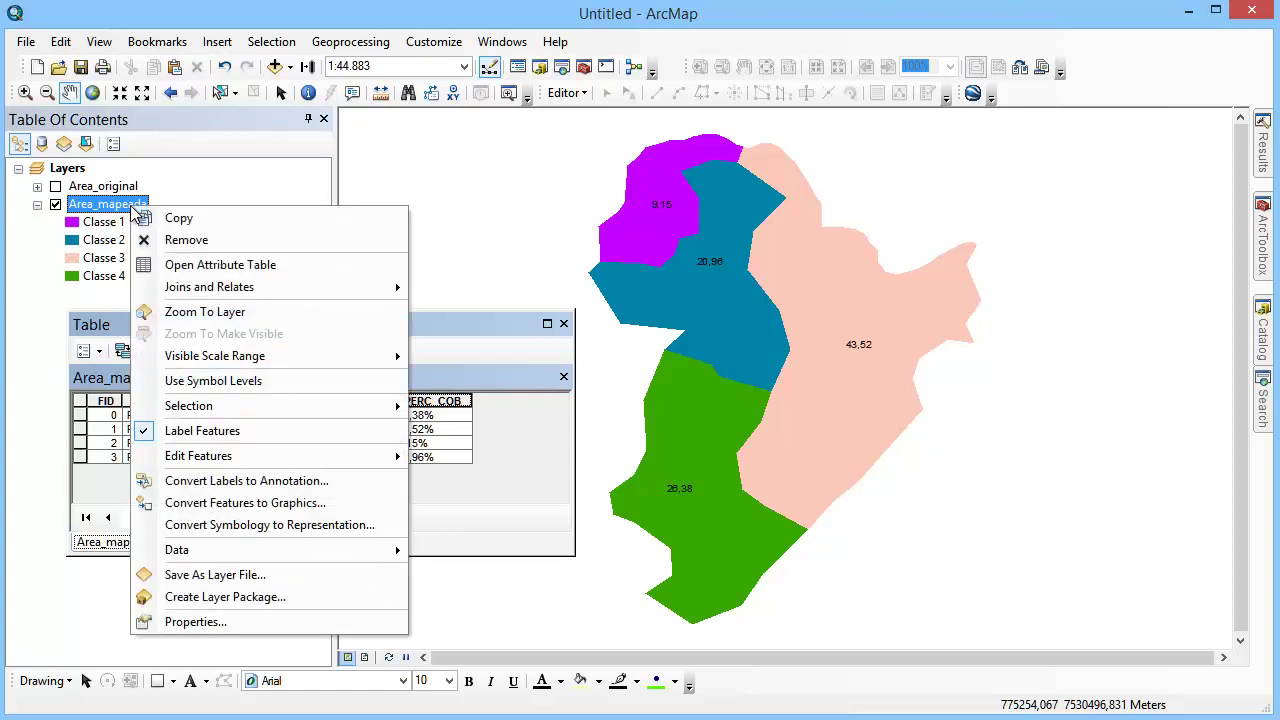
{"action": "left_click", "coordinate": [823, 24]}
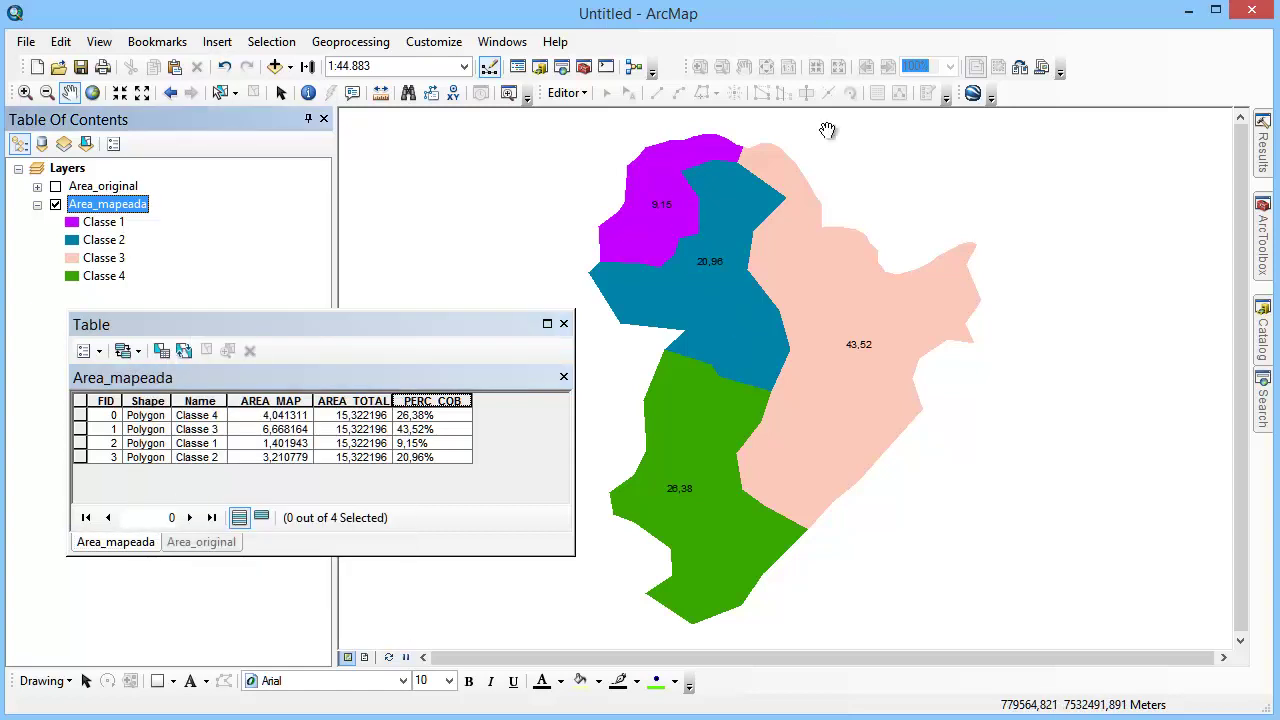